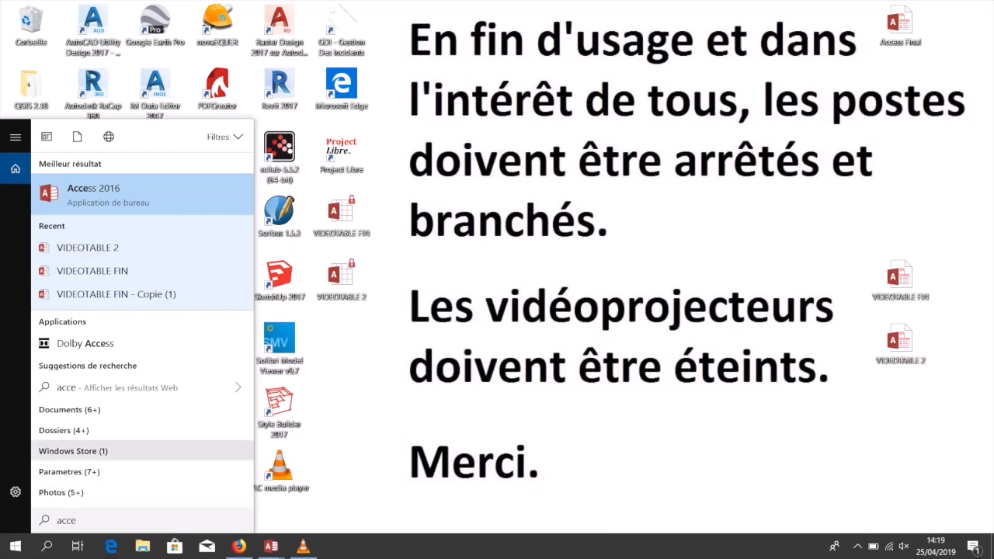
Launch Access 2016, create a blank desktop database and maximize its window.
left_click(143, 194)
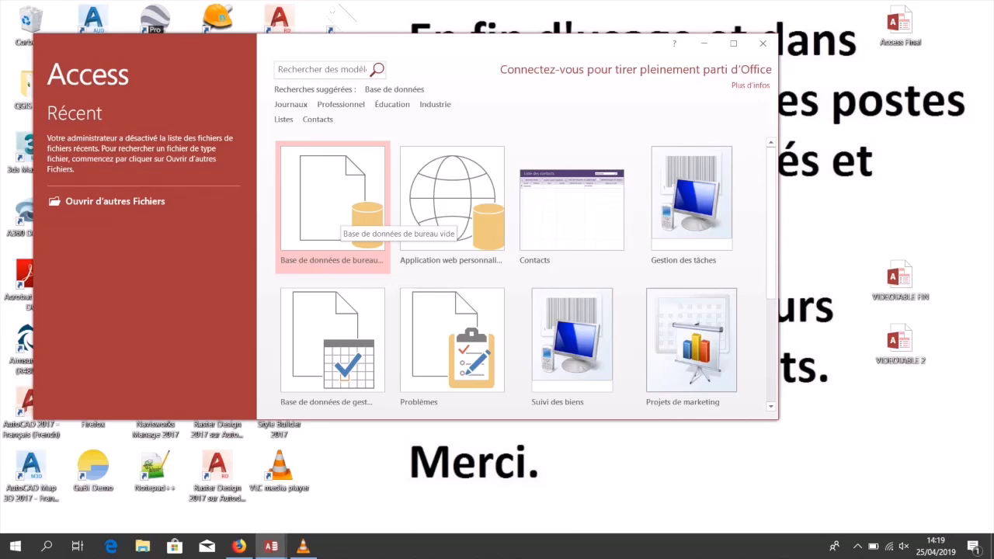
double_click(339, 213)
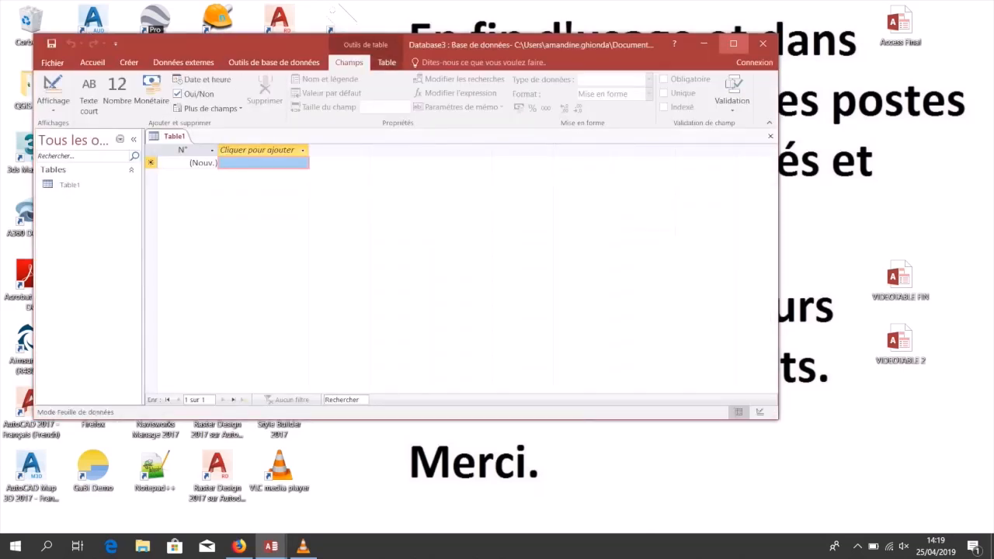
left_click(733, 43)
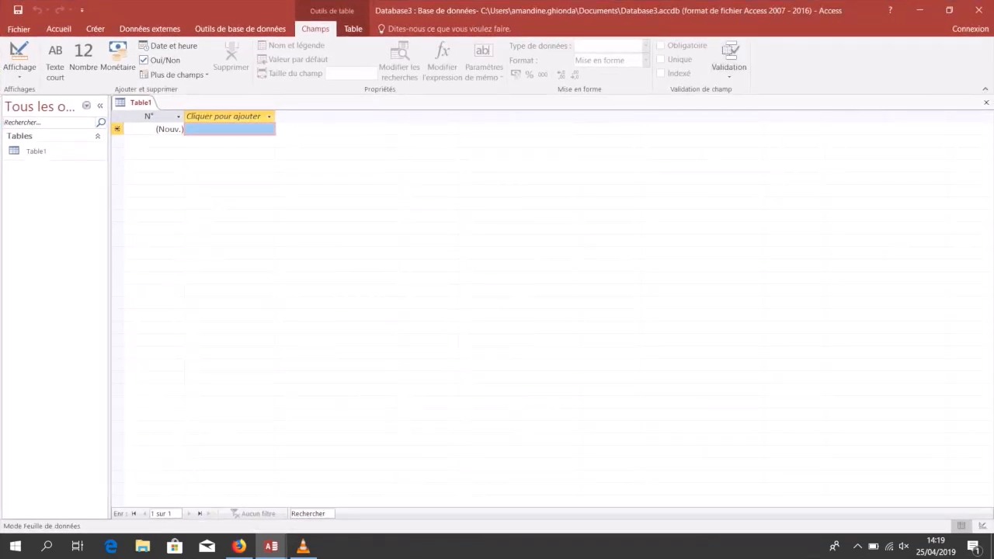
Switch Table1 to Design view, saving the table under the name PRODUIT.
left_click(35, 150)
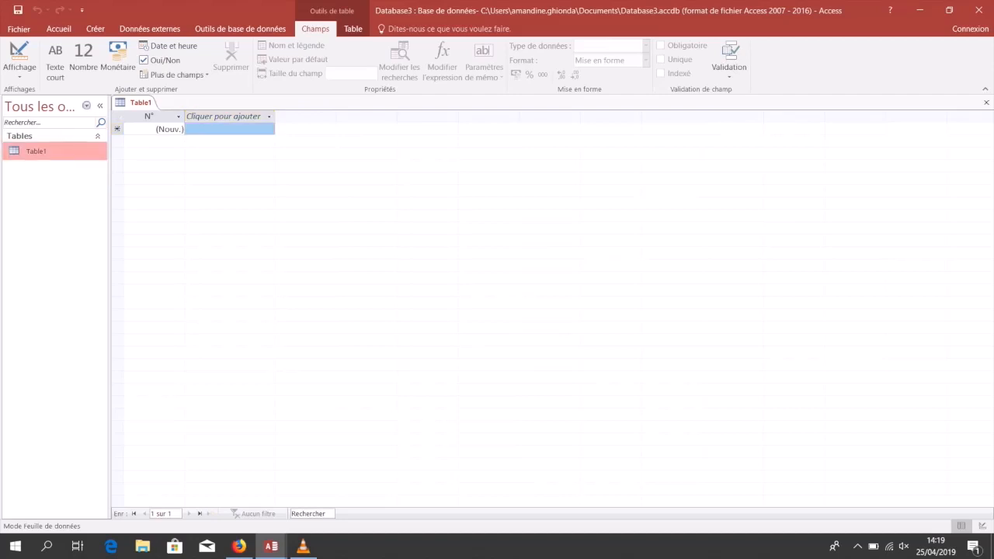
left_click(19, 62)
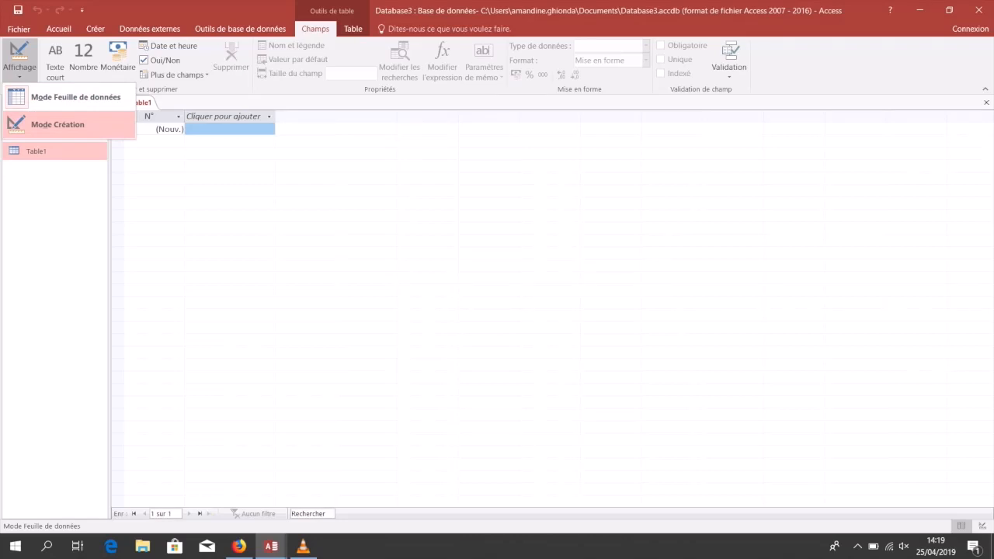
left_click(57, 124)
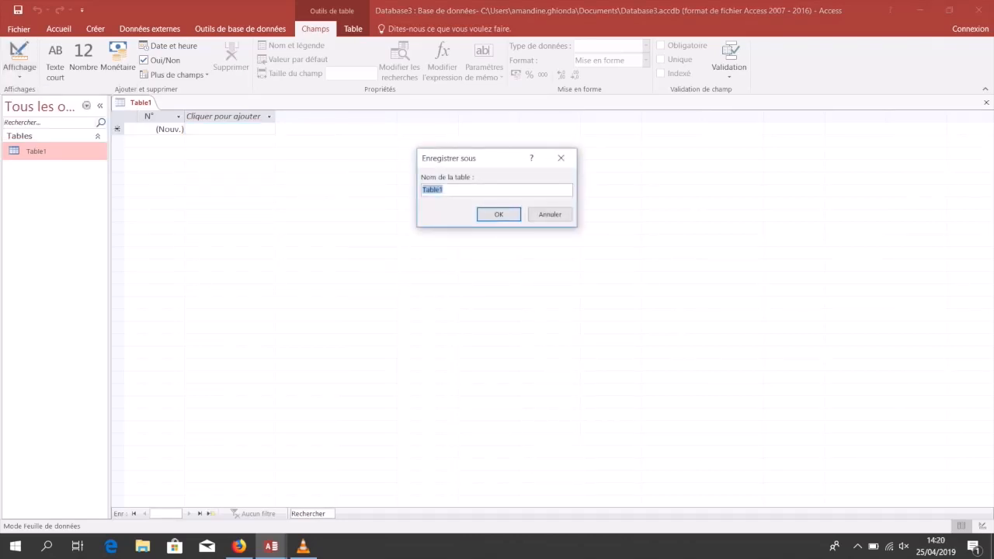
type("PRODUIT")
key("Return")
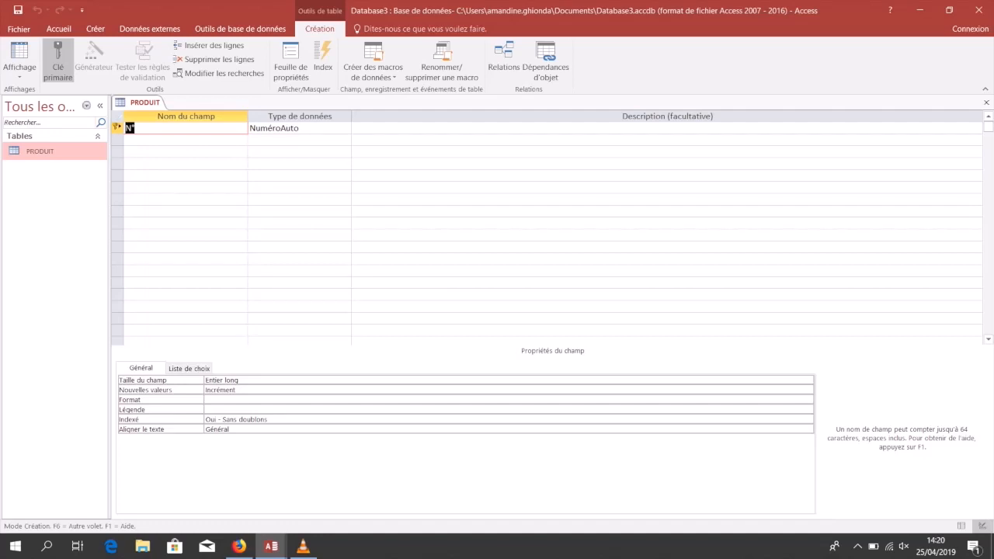
Rename the PRODUIT table's primary key field to Id_produit and set its data type to Numérique.
type("Id_produit")
key("Tab")
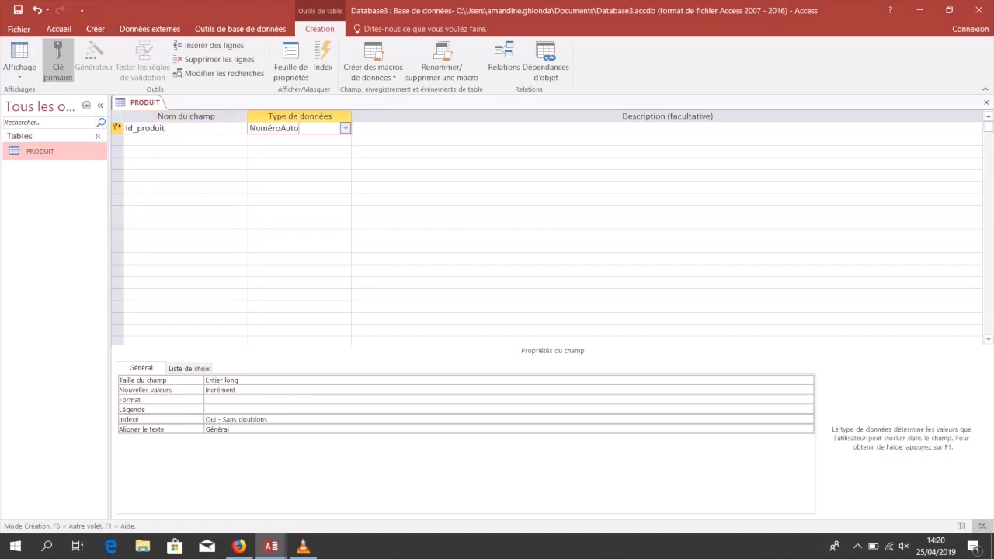
left_click(346, 128)
left_click(270, 163)
Add the fields Nom and Type below Id_produit, both with the data type Texte court.
left_click(171, 140)
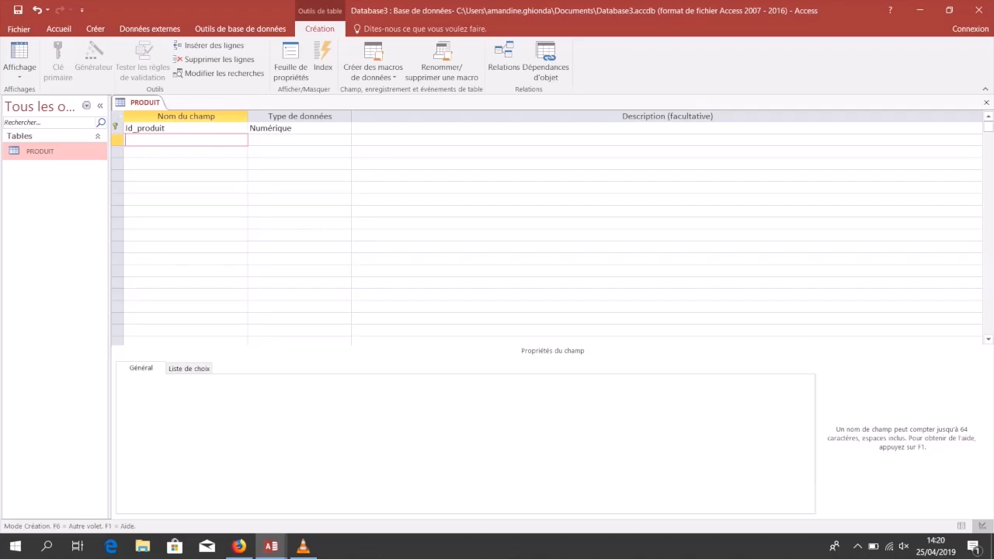
type("Nom")
key("Tab")
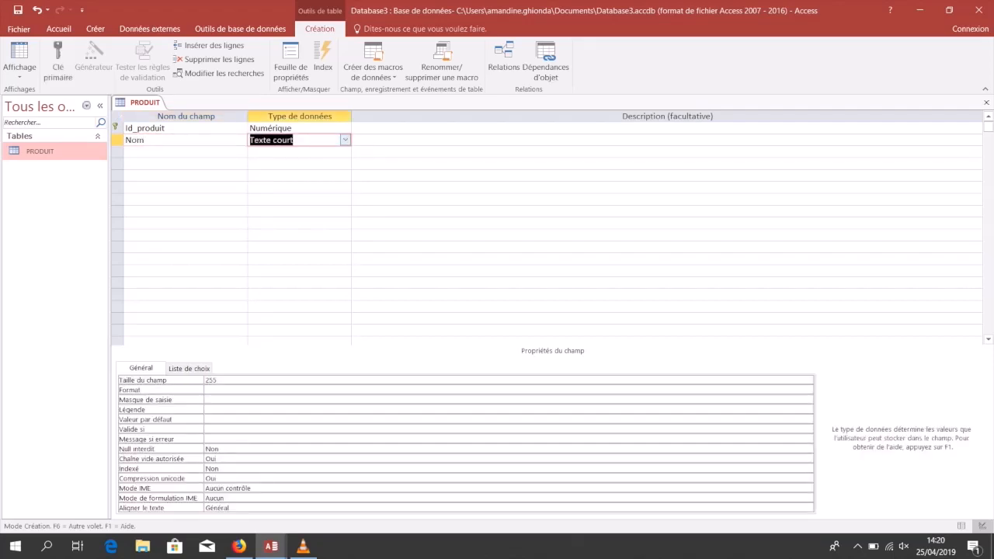
key("Tab")
key("Tab")
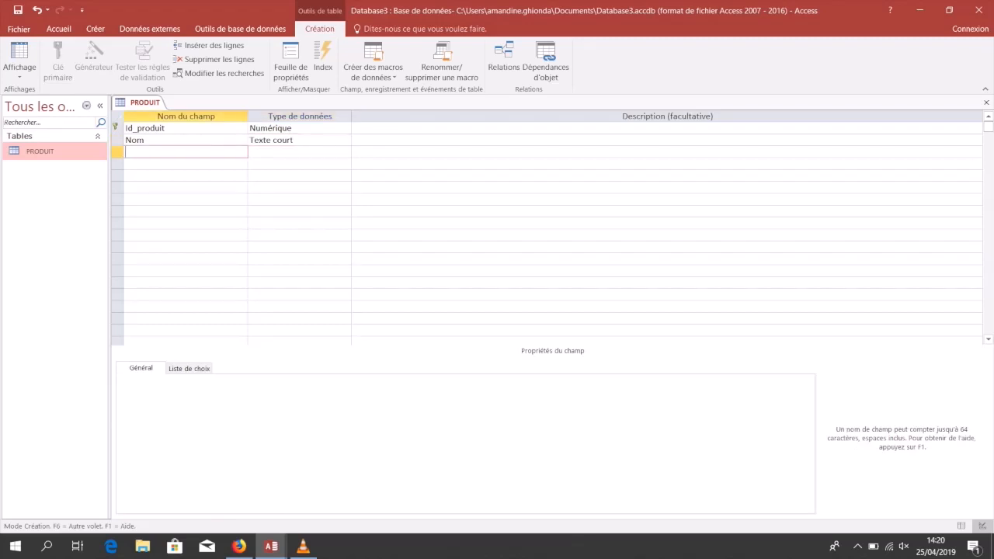
type("Type")
key("Tab")
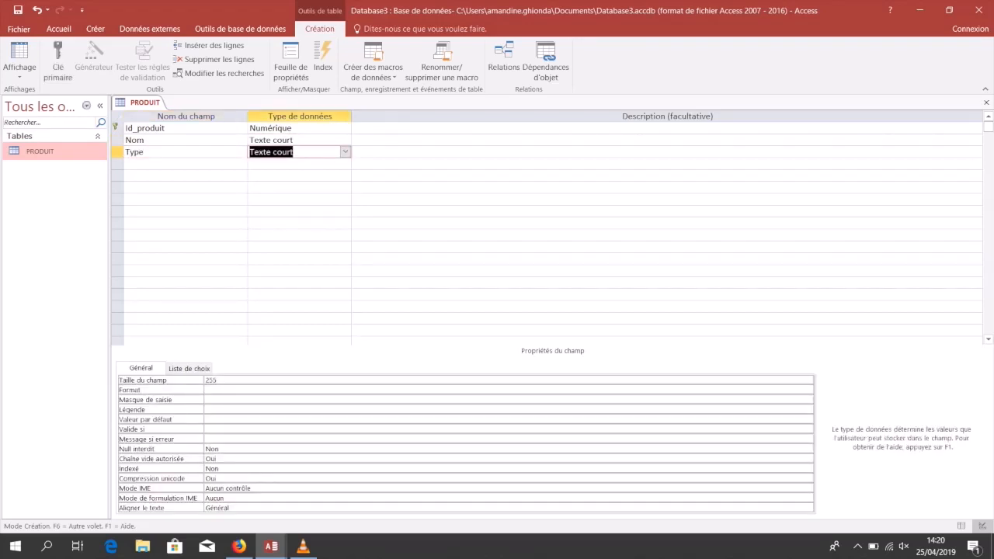
left_click(346, 163)
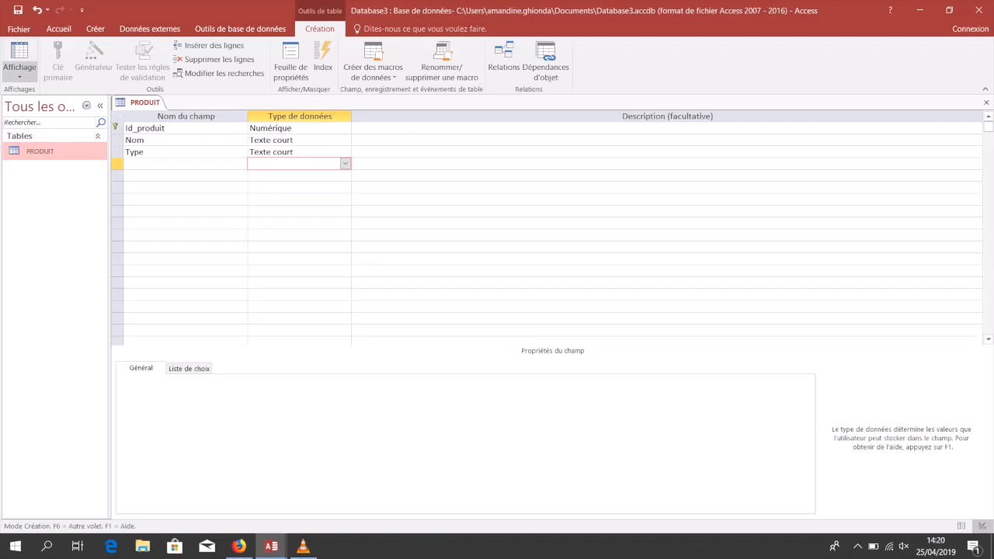
Switch the PRODUIT table to Datasheet view, saving its design changes.
left_click(19, 74)
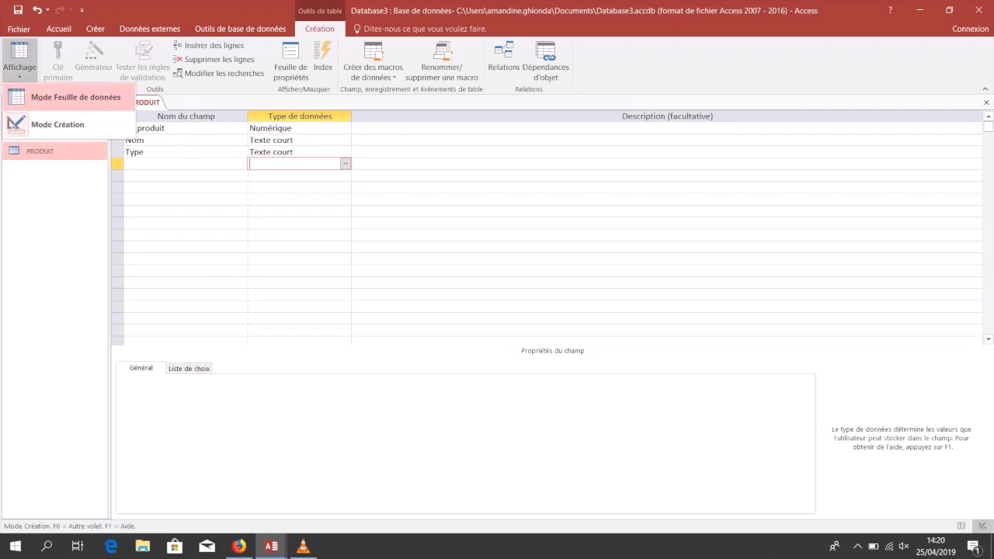
left_click(75, 97)
left_click(474, 314)
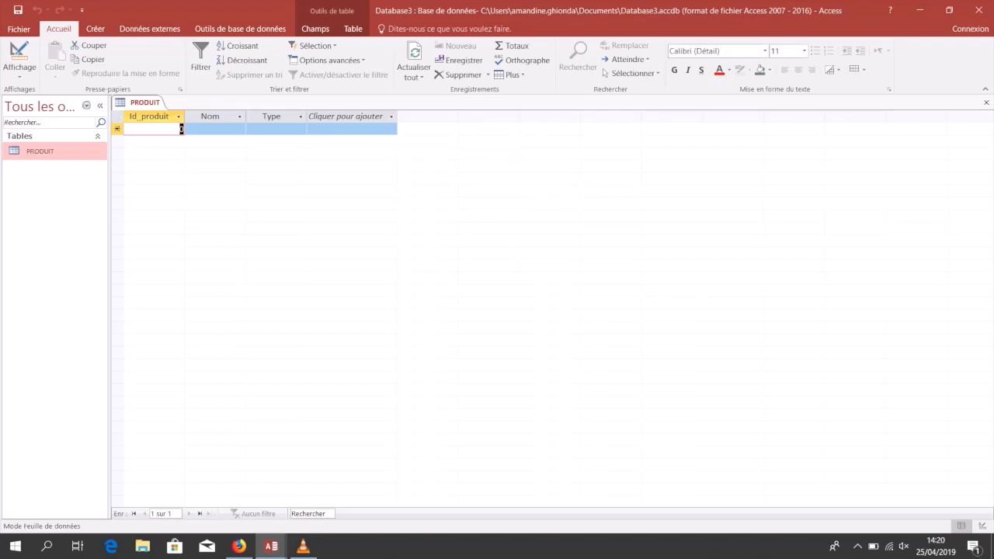
Enter the first PRODUIT record with Id_produit 2501, Nom Spaghetti and Type Céréales et féculents.
key("Num_Lock")
type("2")
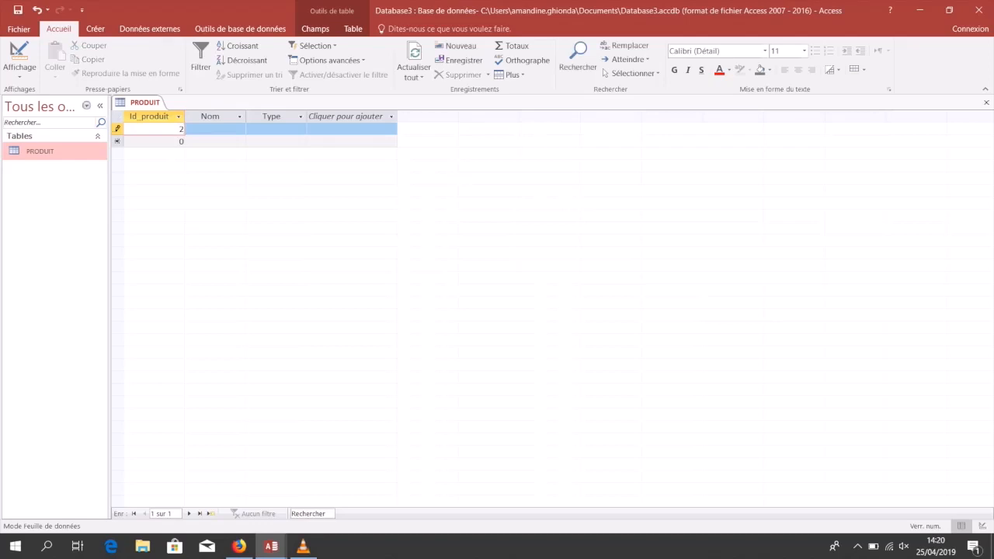
type("501")
key("Tab")
type("Spaghetti")
key("Tab")
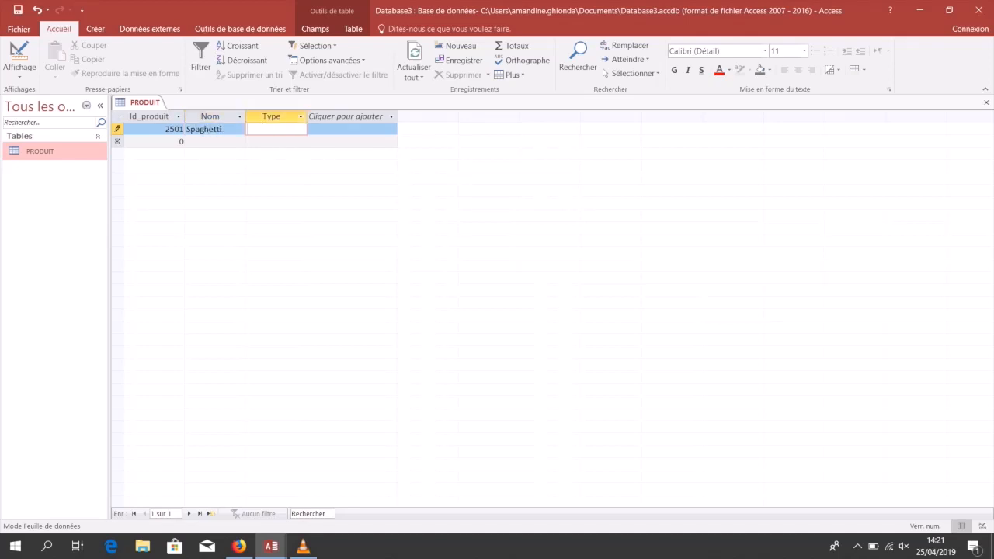
type("C")
type("éréales et f")
type("éculent")
type("s")
key("Return")
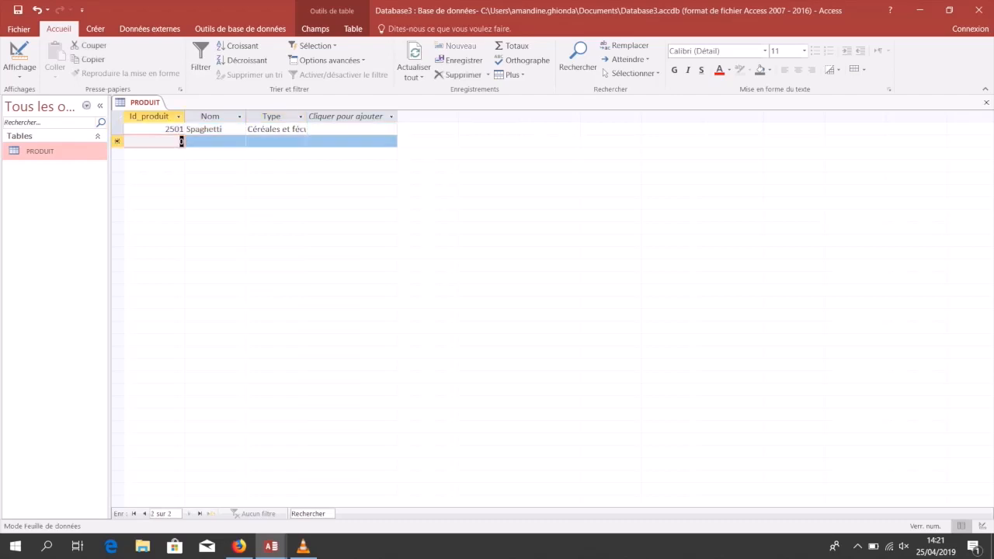
Enter a second product record with Id_produit 2502, Nom Epinards and Type Fruits et légumes.
type("2502")
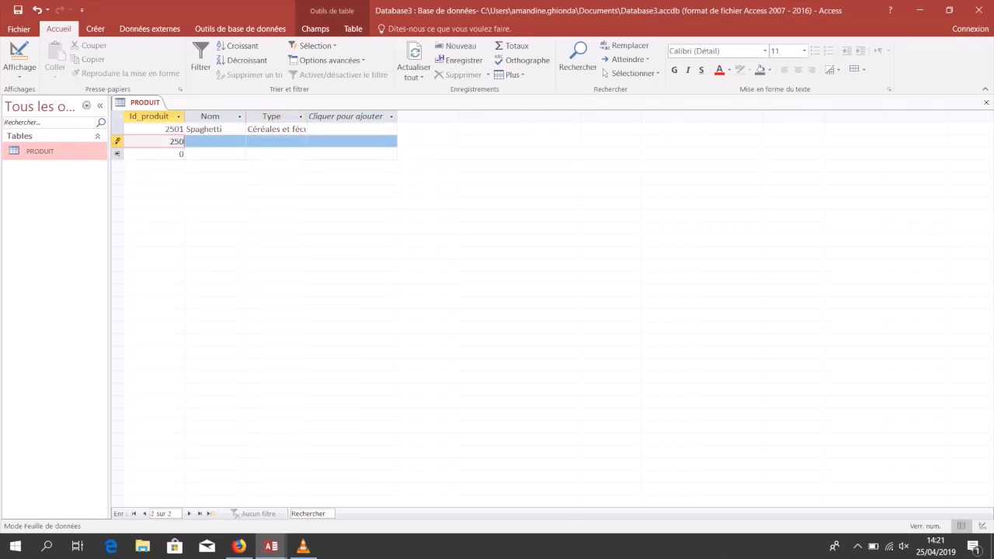
key("Return")
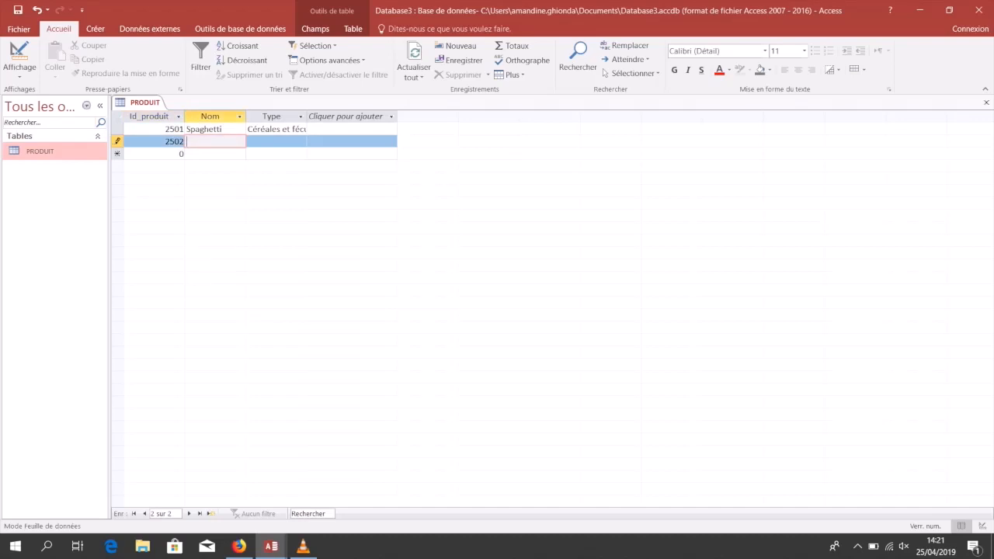
type("Epinards")
key("Return")
type("Fruits et l")
type("égumes")
key("Return")
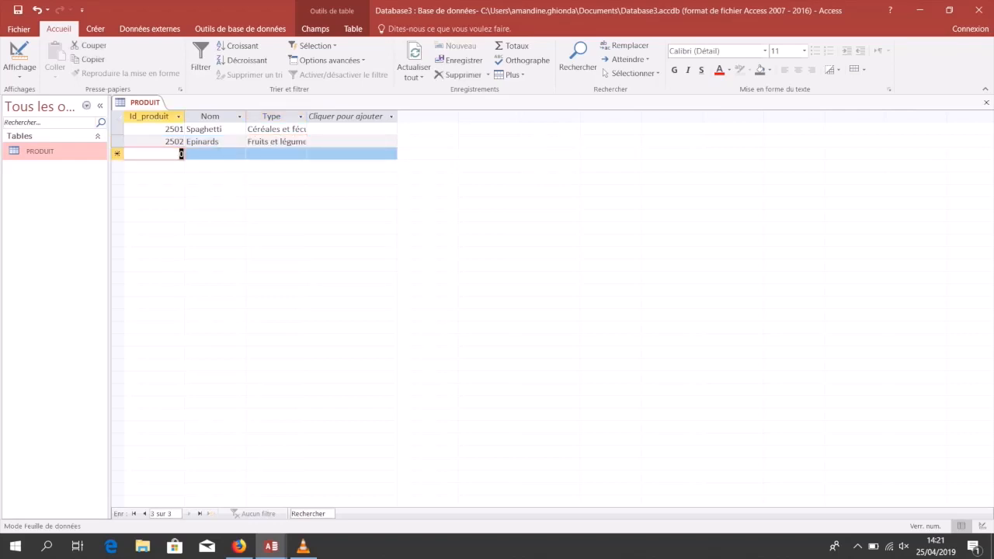
Enter a third product record with Id_produit 2503, Nom Jus d'orange and Type Boissons.
type("2503")
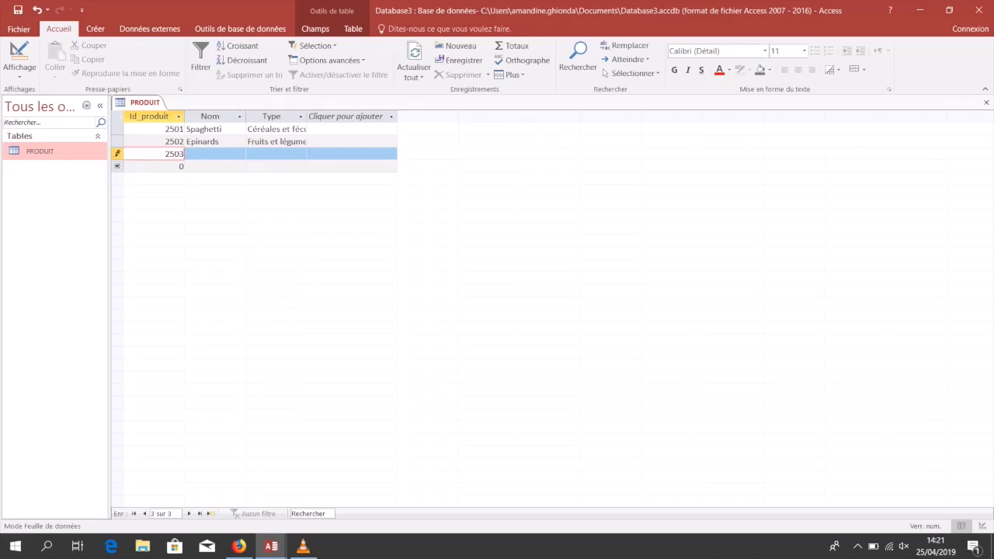
key("Return")
type("Jus")
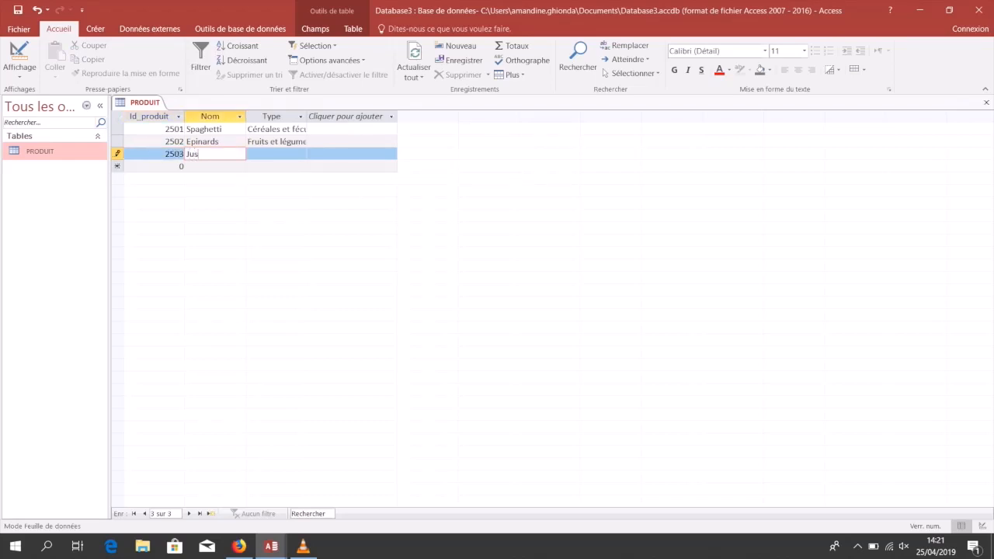
type(" d'orange")
key("Return")
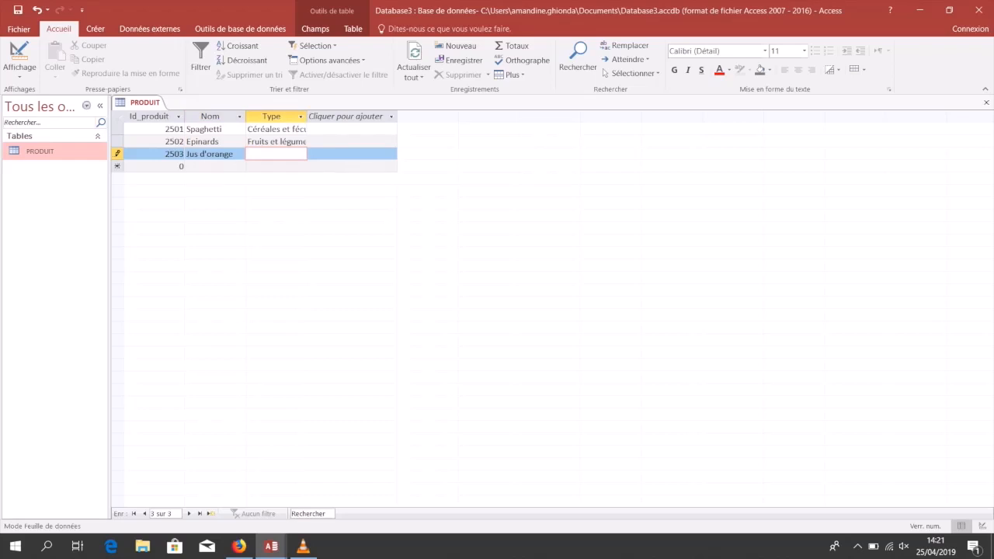
type("Boissons")
key("Return")
key("Return")
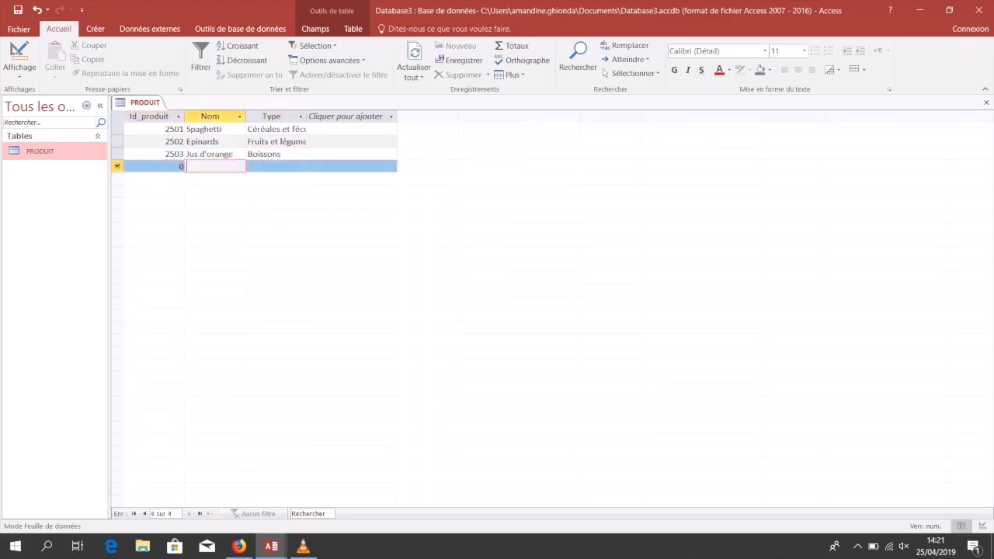
key("Return")
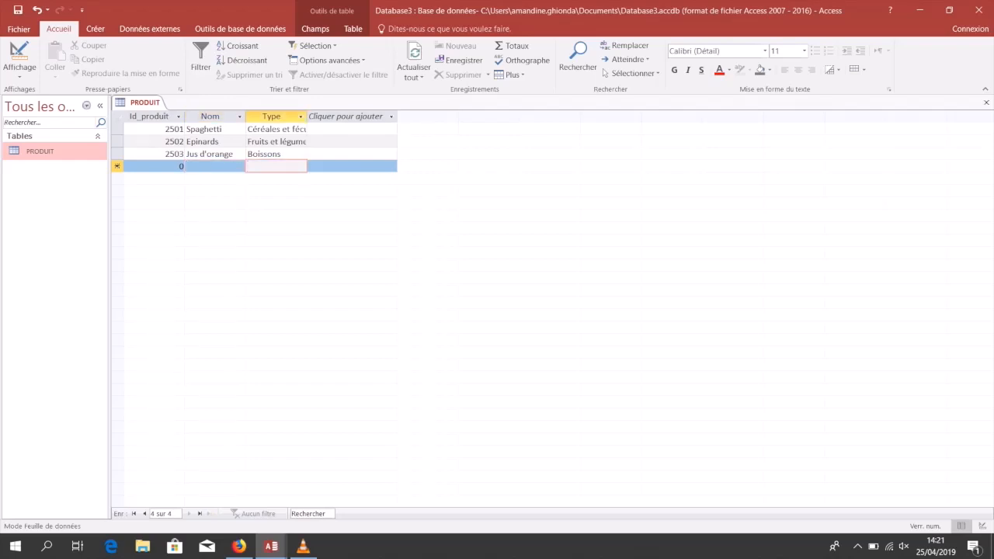
key("Return")
Enter a fourth product record with Id_produit 2504, Nom Saint nectaire and Type Produits laitiers, and close the PRODUIT table.
type("2504")
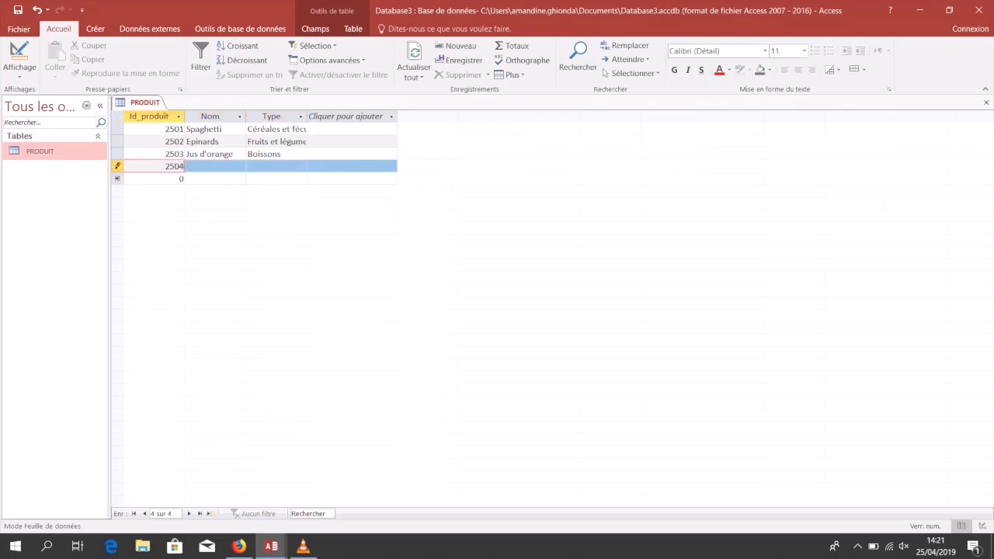
key("Return")
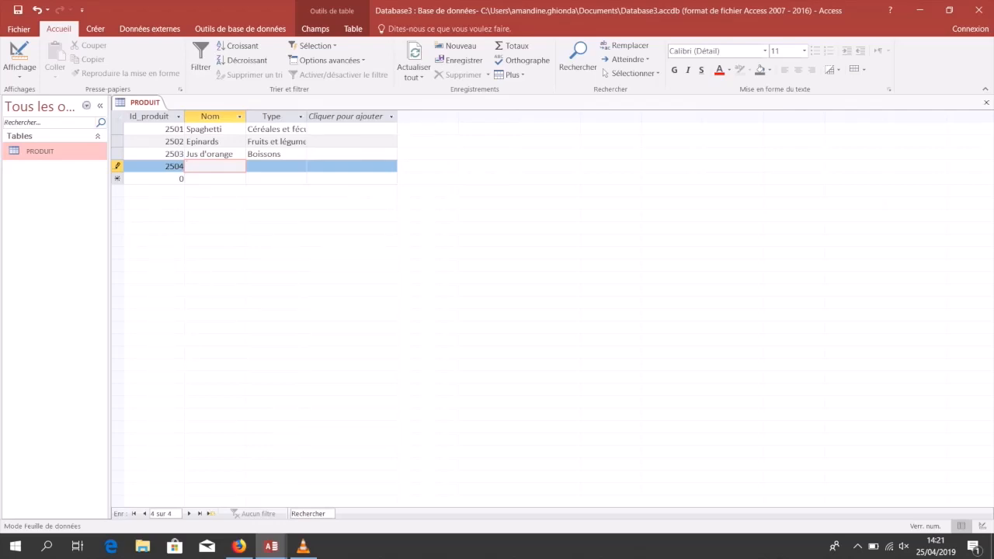
type("Saint nectaire")
key("Return")
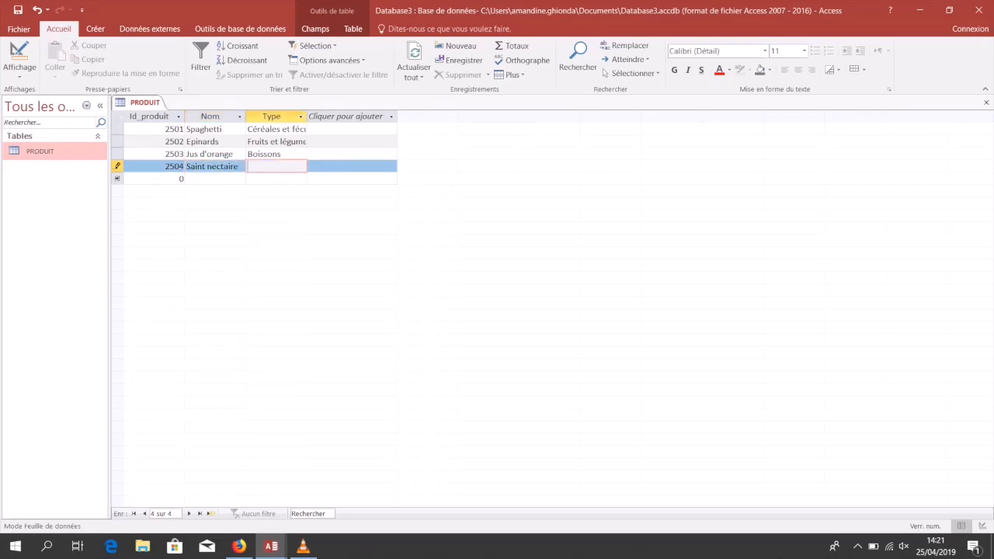
type("Produits laitiers")
key("ctrl+w")
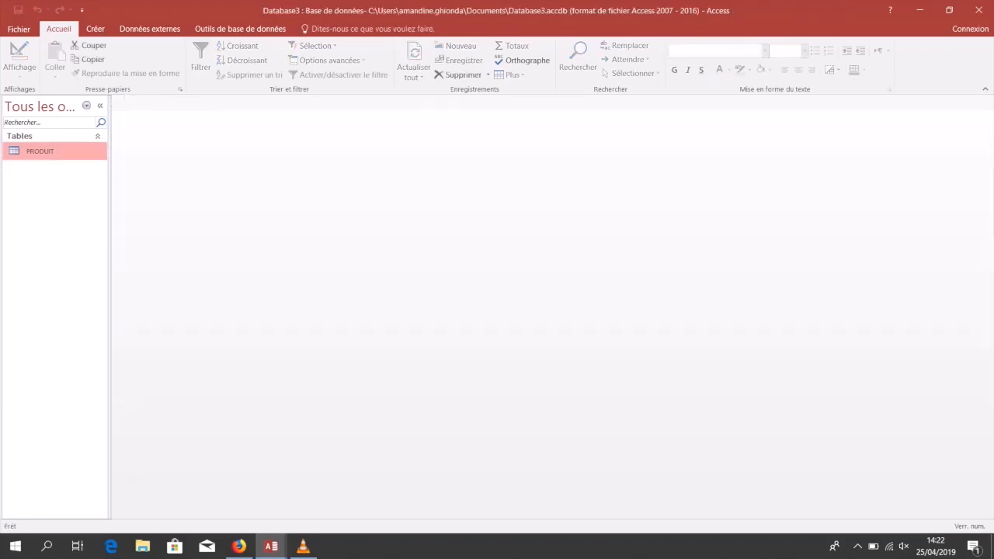
Create a second table and switch it to Design view, saving it under the name RECETTE.
left_click(95, 28)
left_click(71, 58)
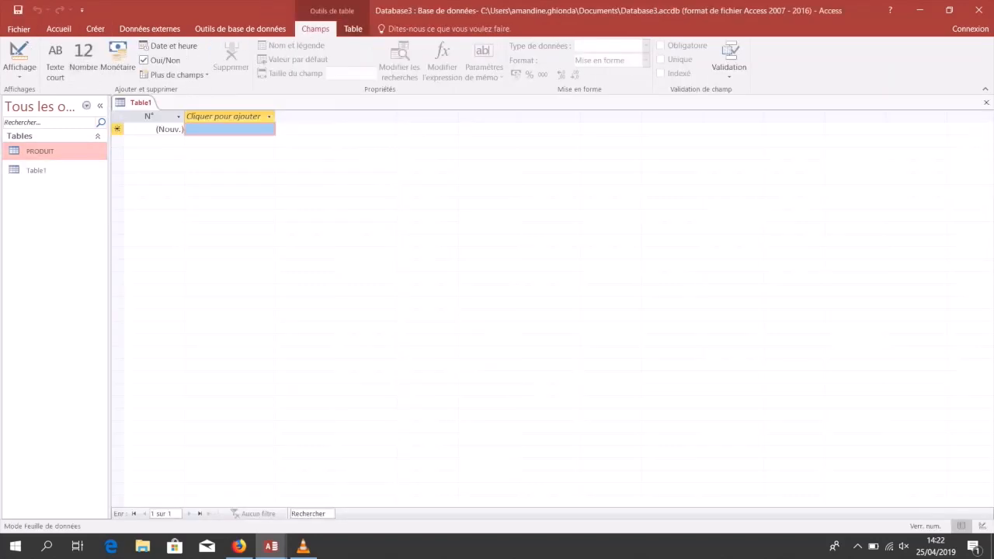
left_click(37, 170)
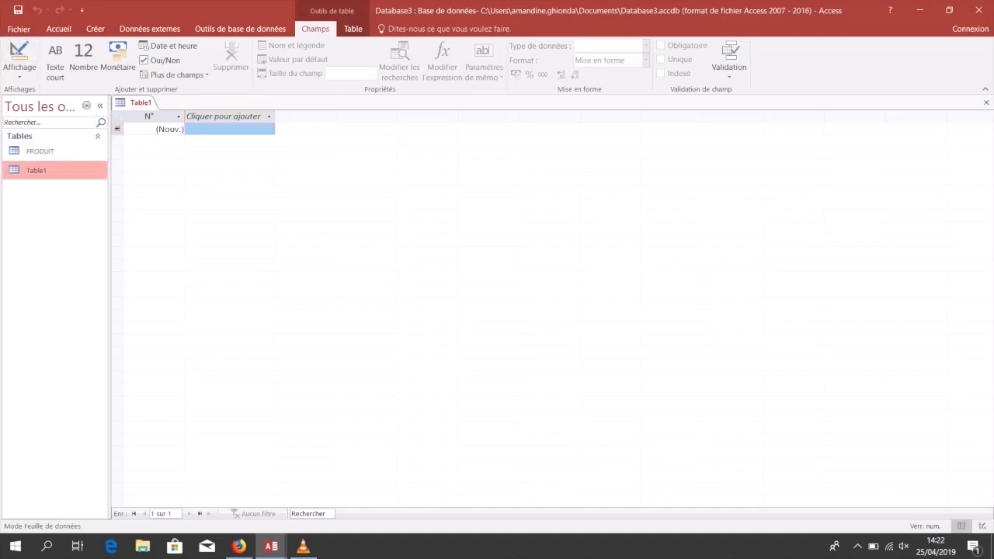
left_click(19, 72)
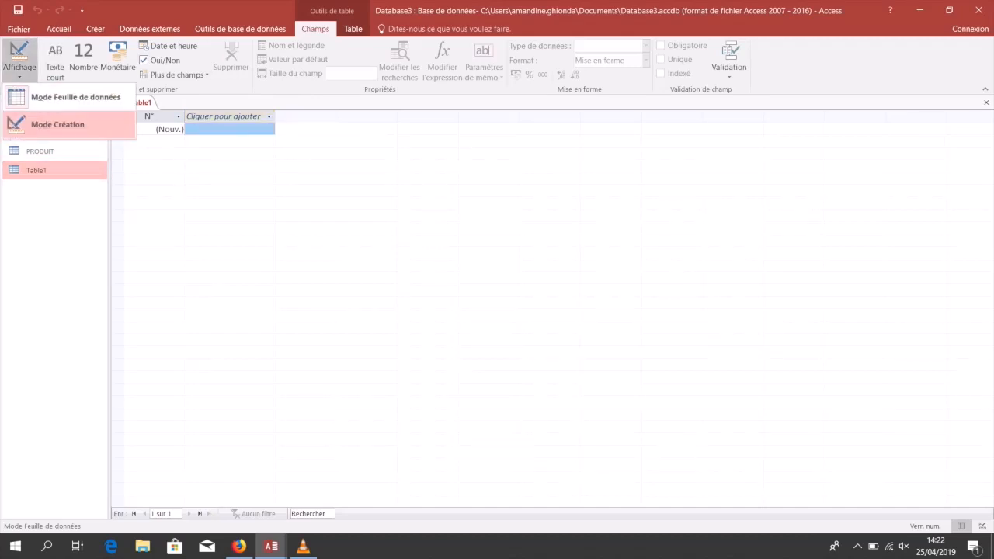
left_click(57, 125)
type("RECETTE")
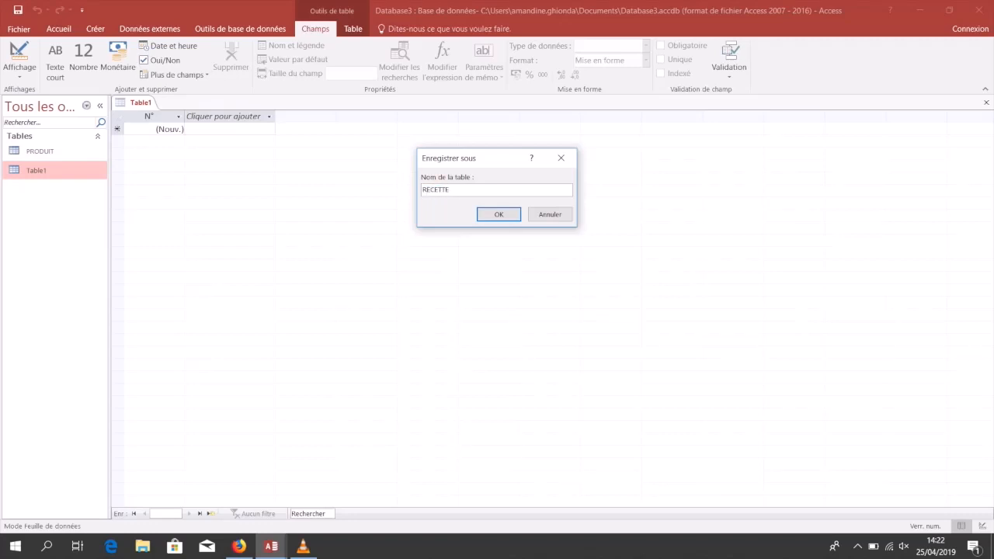
key("Return")
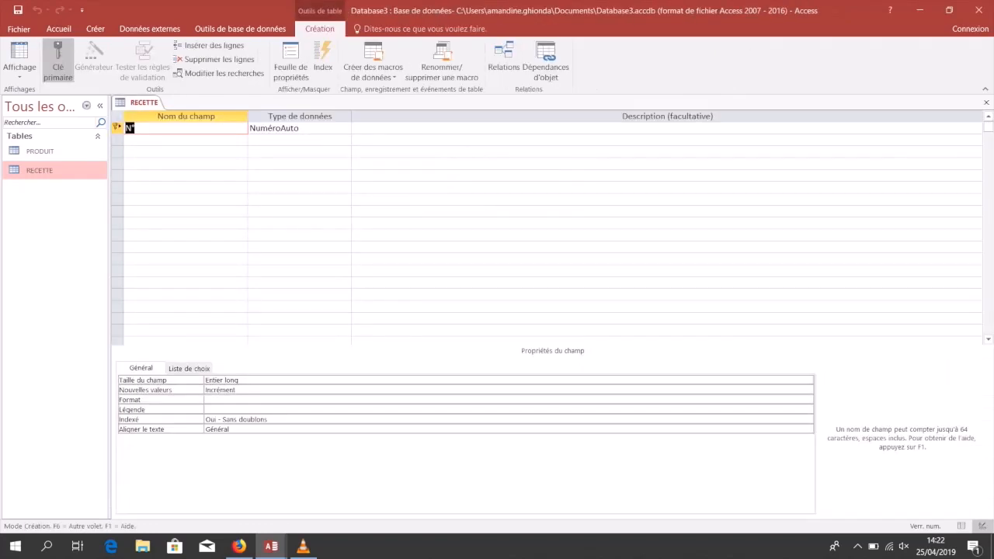
Name the RECETTE table's primary key field Id_recette and set its data type to Numérique.
type("Id_Recette")
key("Left")
key("Left")
key("Left")
key("Left")
key("Left")
key("Left")
key("Left")
type("r")
key("Tab")
key("alt+Down")
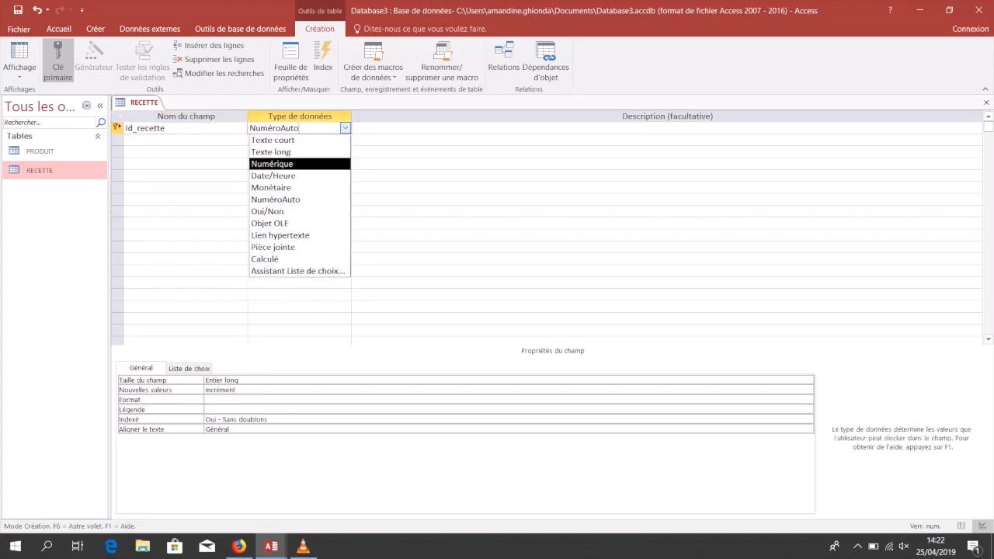
left_click(271, 163)
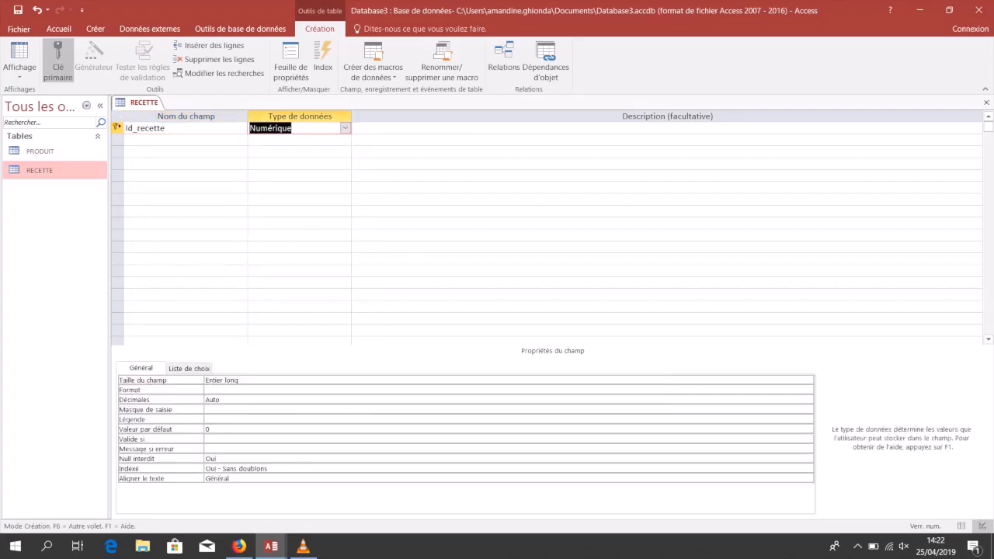
Add a second field named Nom_recette with the data type Texte long, and select the Id_recette field row.
left_click(185, 140)
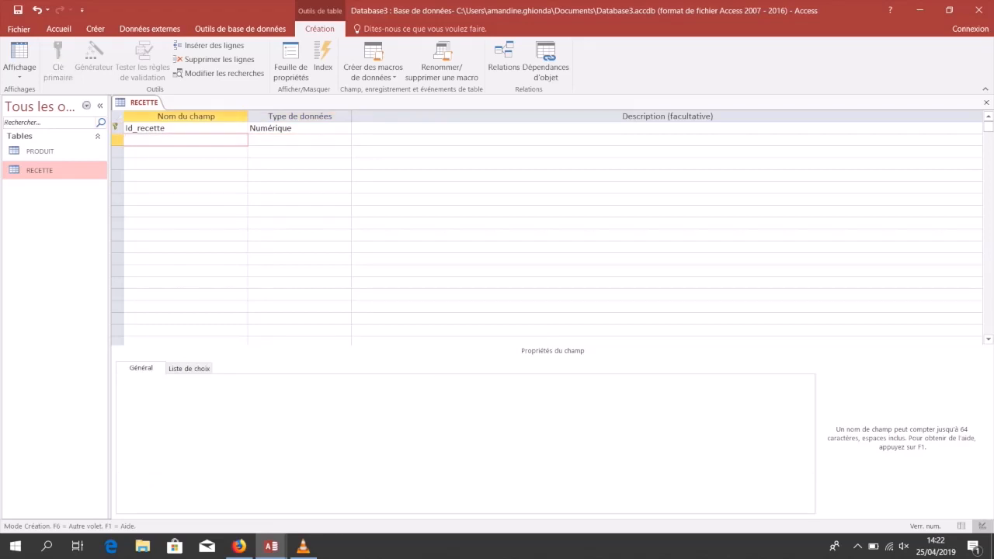
type("Nom_recette")
key("Tab")
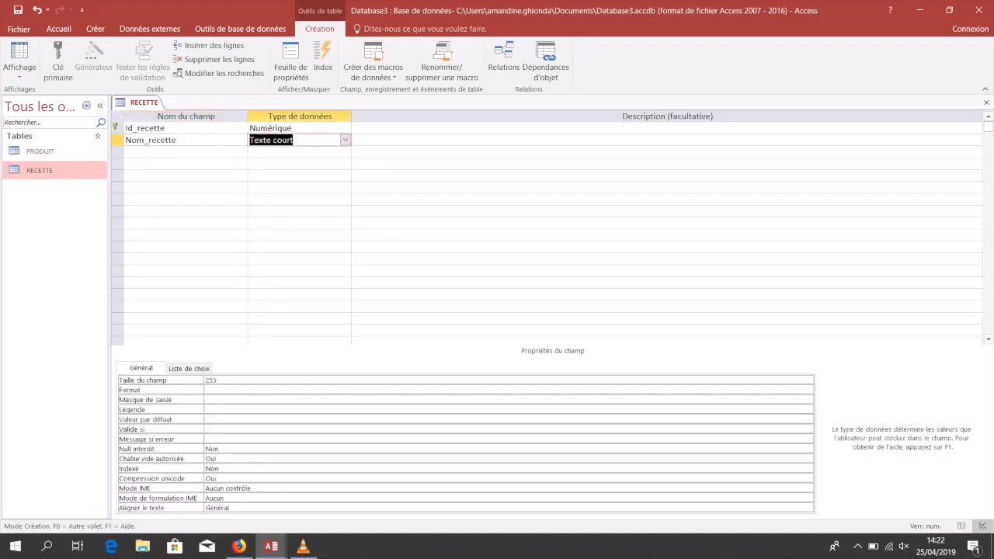
left_click(345, 140)
key("Down")
key("Return")
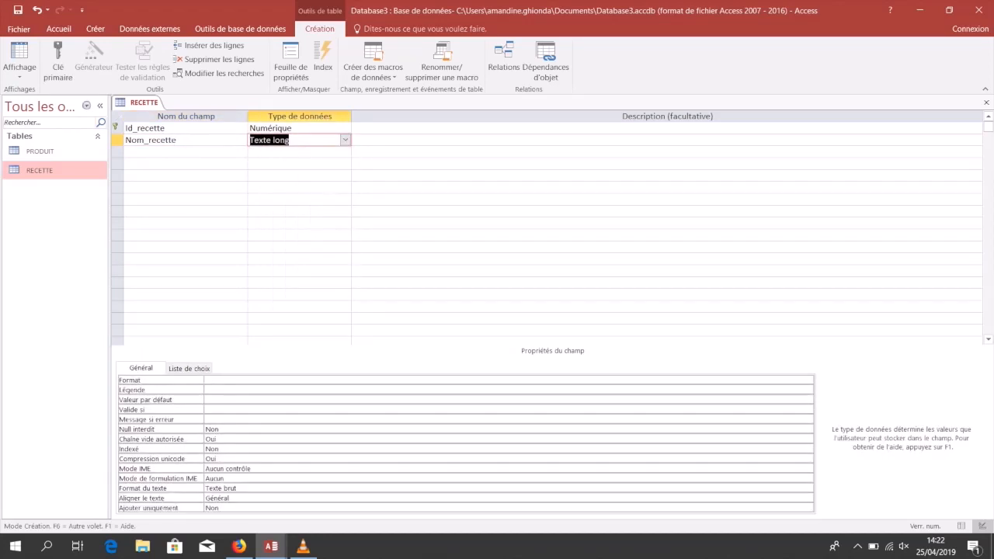
key("Down")
left_click(118, 128)
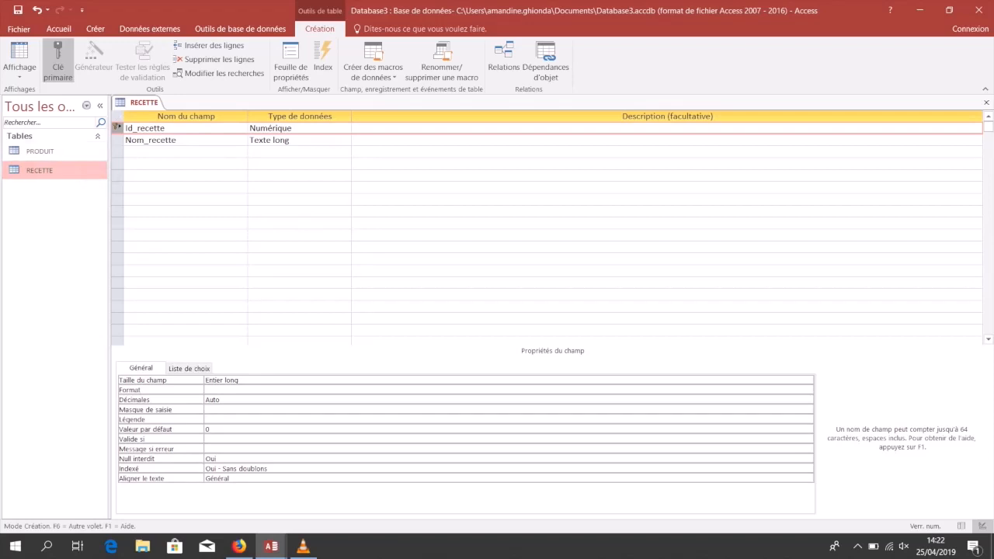
Switch the RECETTE table to Datasheet view, saving its design changes.
left_click(19, 71)
left_click(75, 97)
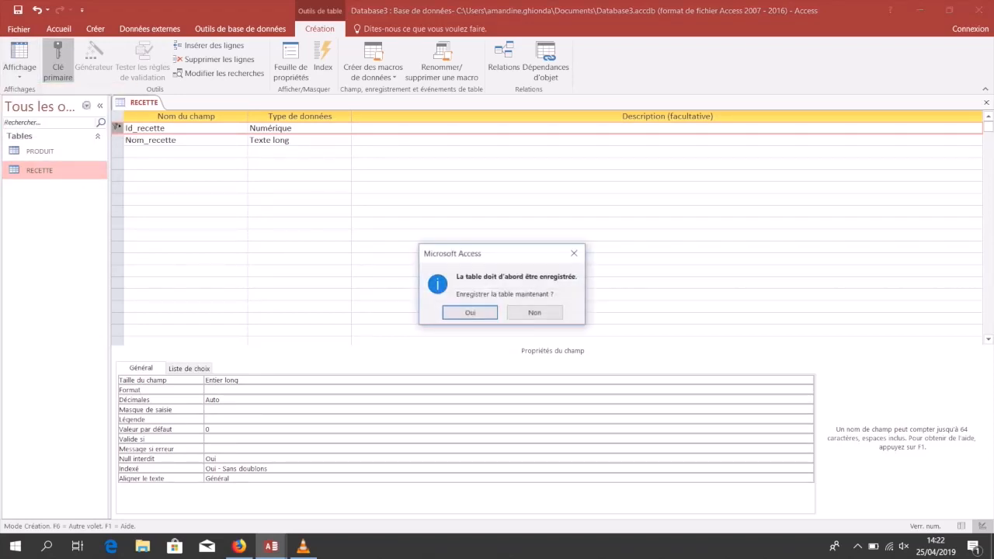
left_click(470, 312)
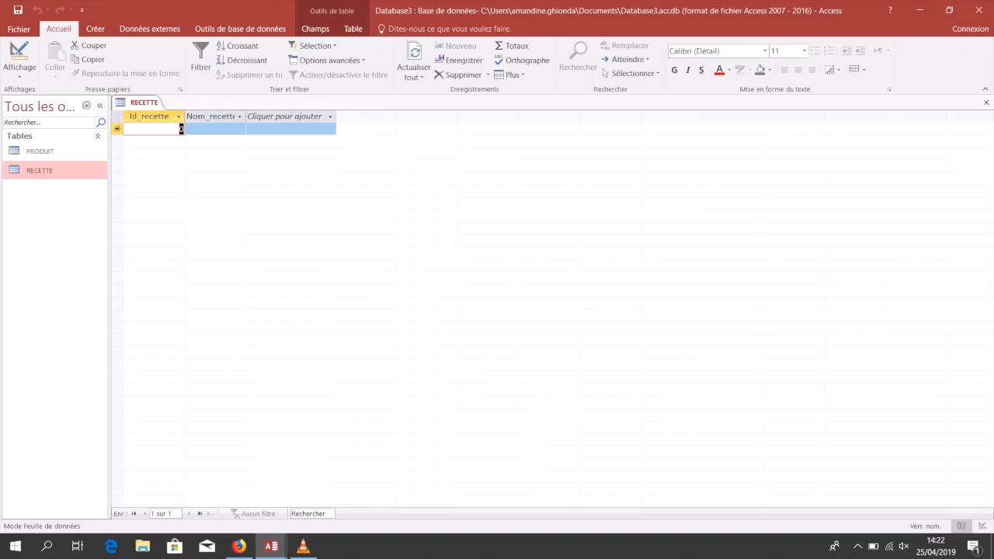
Enter the first recipe record with Id_recette 121 and Nom_recette Carbonara.
type("121")
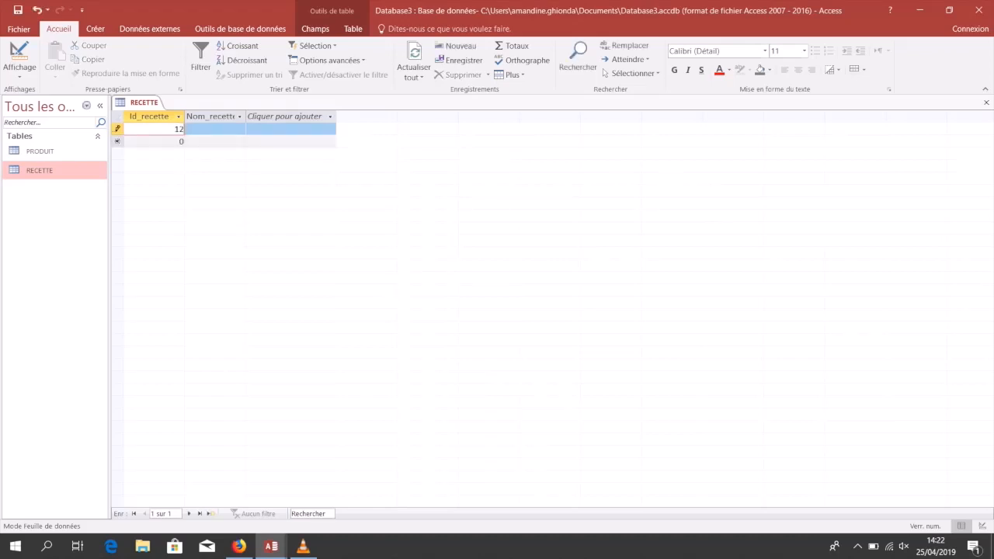
key("Tab")
type("Carbonara")
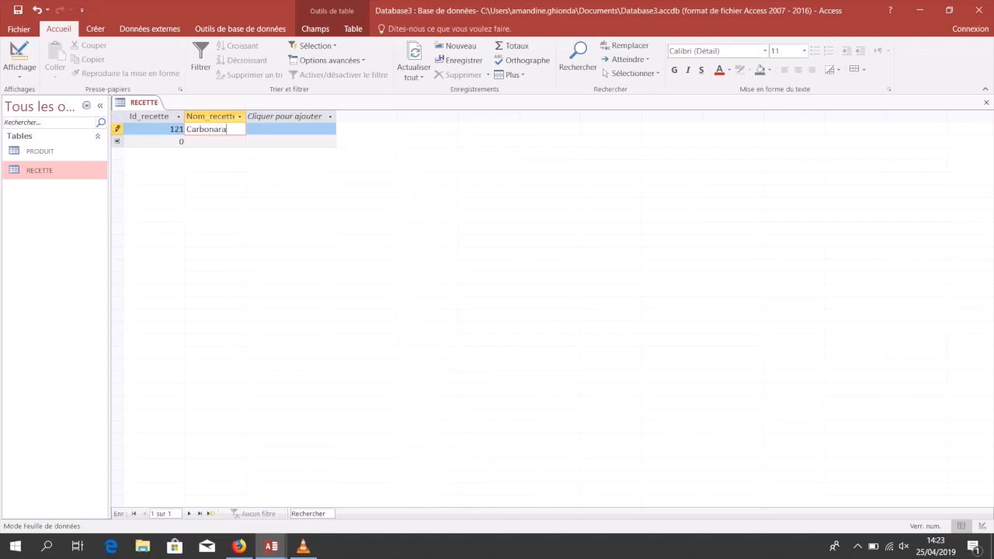
key("Tab")
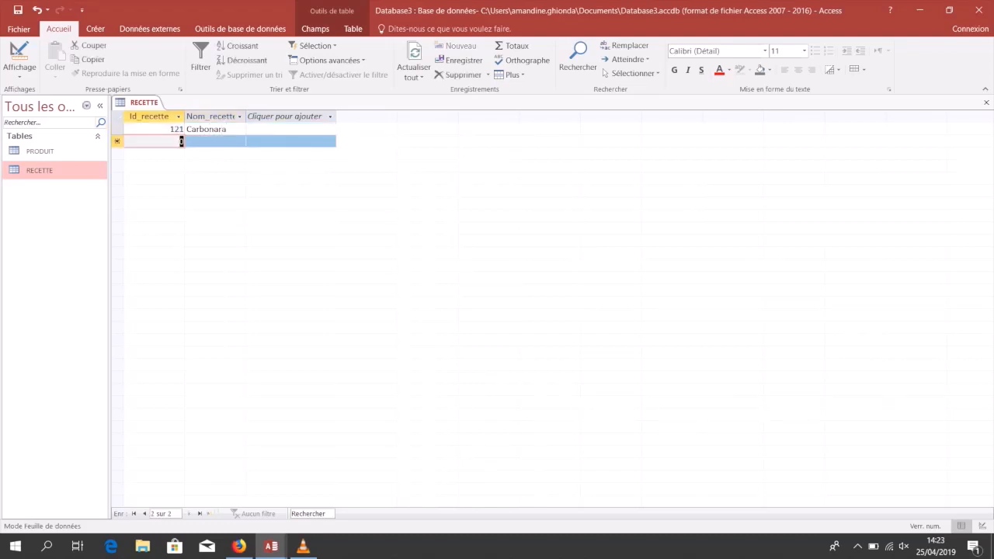
Enter a second recipe record with Id_recette 122 and Nom_recette Bricks ricotta épinards.
type("122")
key("Tab")
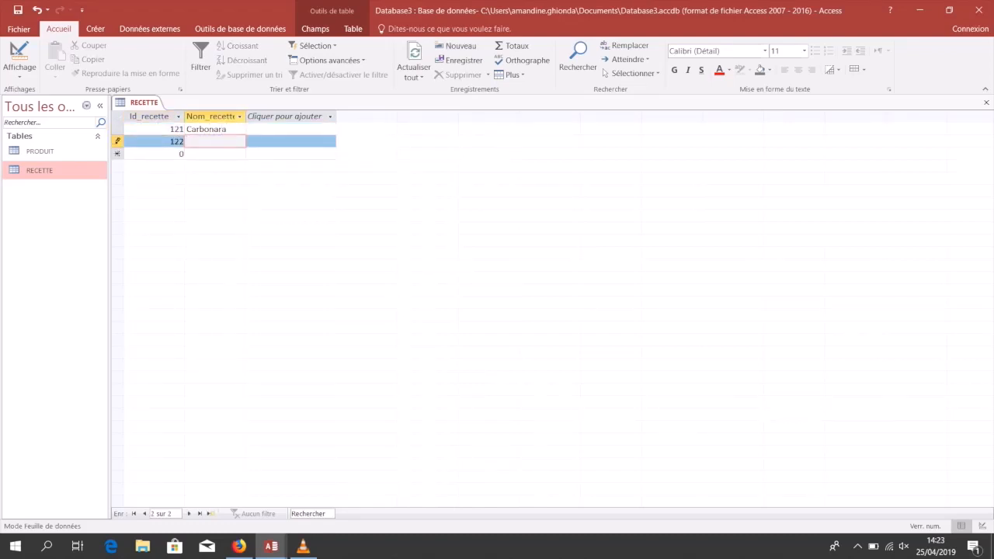
type("Bri")
type("cks ri")
type("cotta épi")
type("nards")
key("Tab")
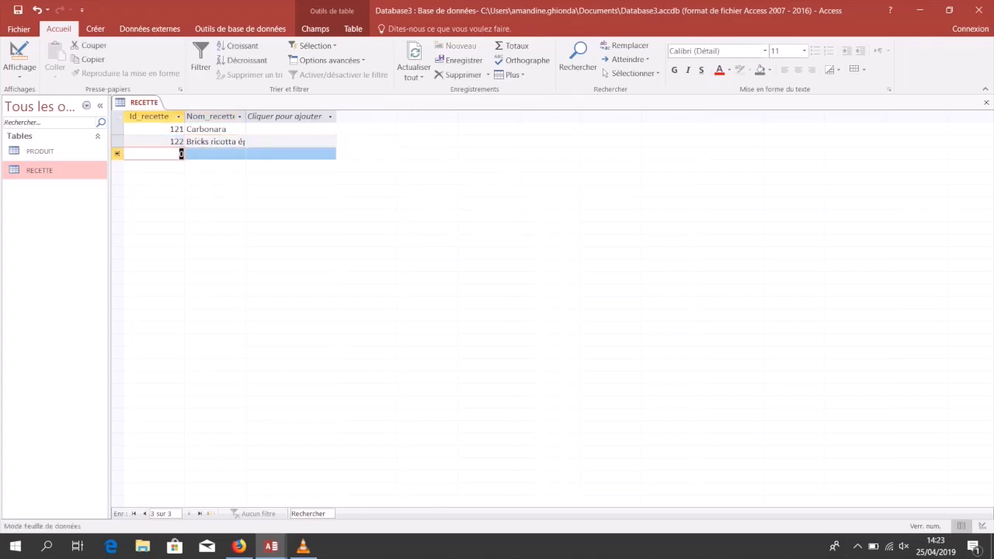
Enter a third recipe record with Id_recette 123 and Nom_recette Gratin au saint nectaire.
type("123")
key("Tab")
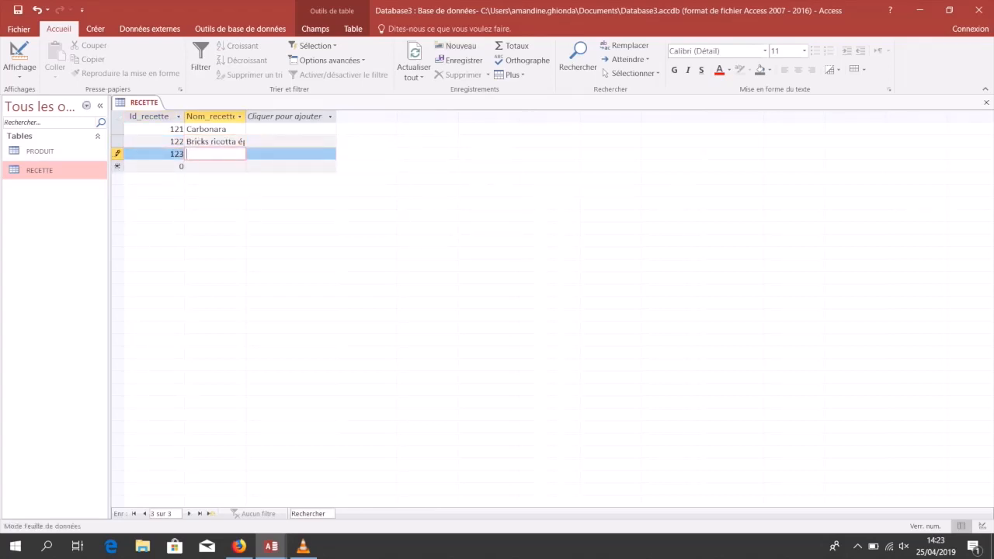
type("Gratin au sain")
type("t nec")
type("taire")
key("Tab")
Enter a fourth recipe record with Id_recette 124 and Nom_recette Blanc à la neige.
type("124")
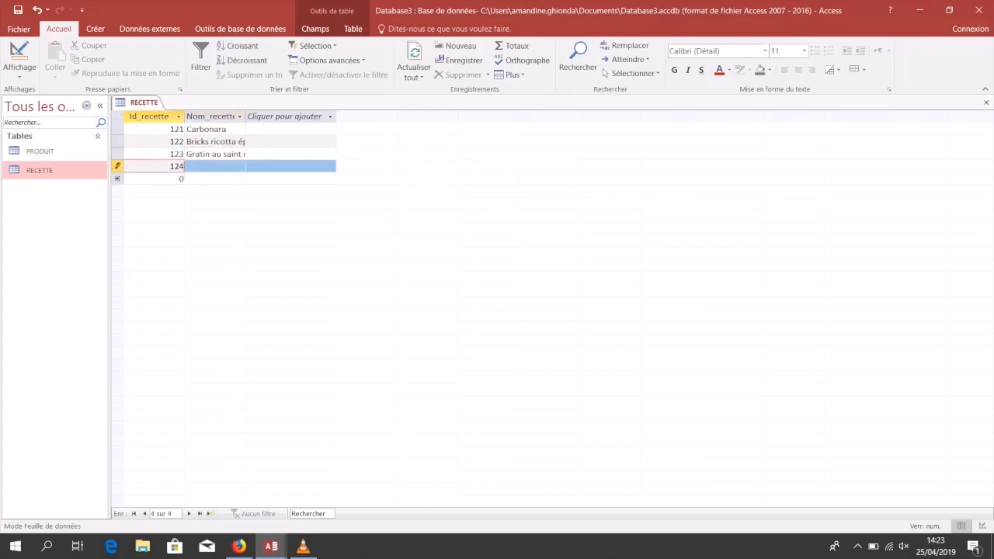
key("Tab")
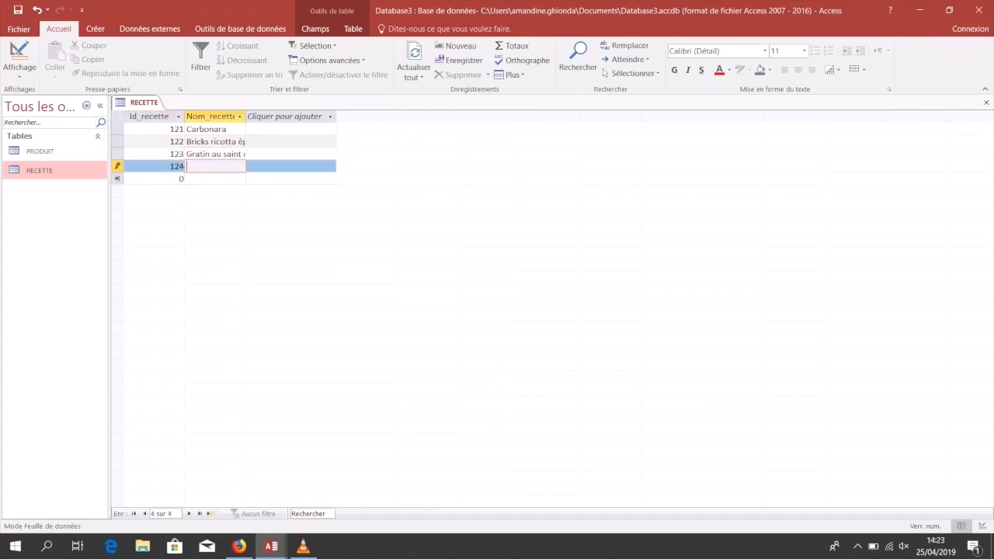
type("Blanc à la neige")
key("Tab")
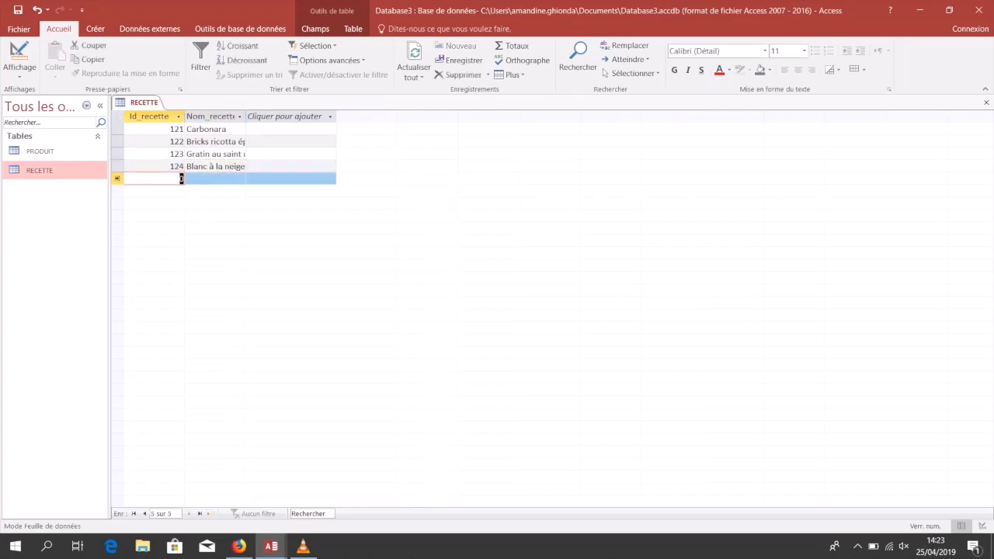
Enter a fifth recipe record with Id_recette 125 and Nom_recette Confiture orange amère.
type("125")
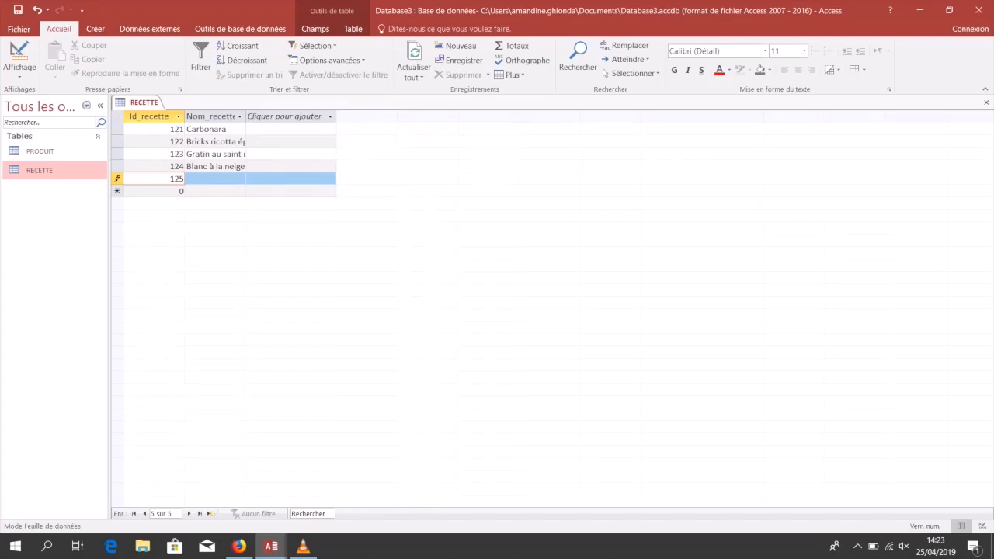
key("Tab")
type("Confit")
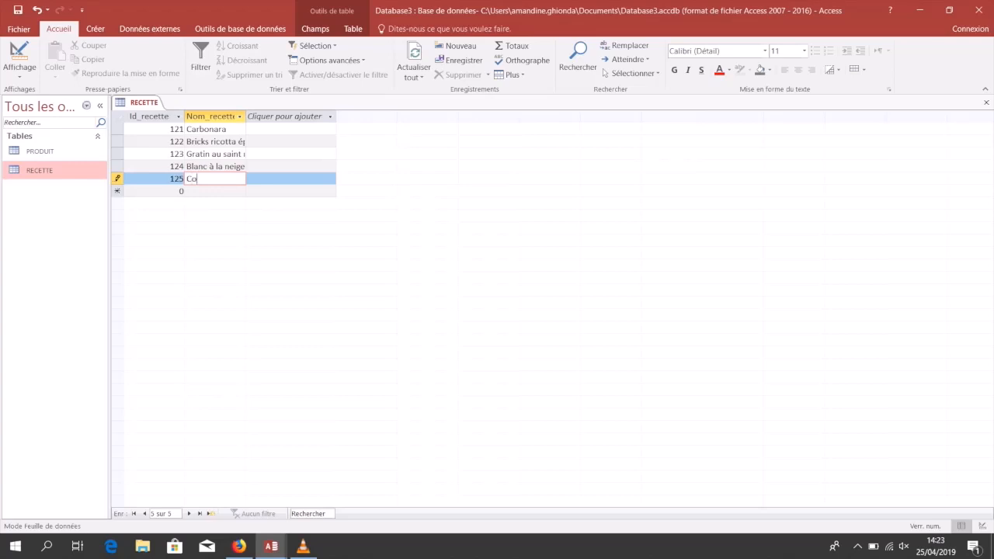
type("ure orange mè")
key("BackSpace")
key("BackSpace")
type("amère")
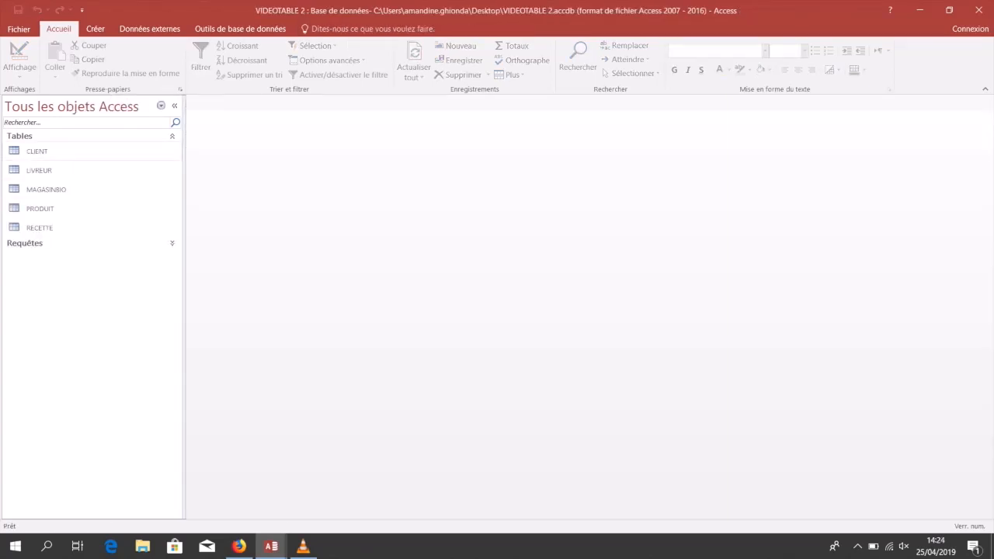
Open the CLIENT, LIVREUR, MAGASINBIO, PRODUIT and RECETTE tables of the VIDEOTABLE 2 database to review their records.
double_click(37, 151)
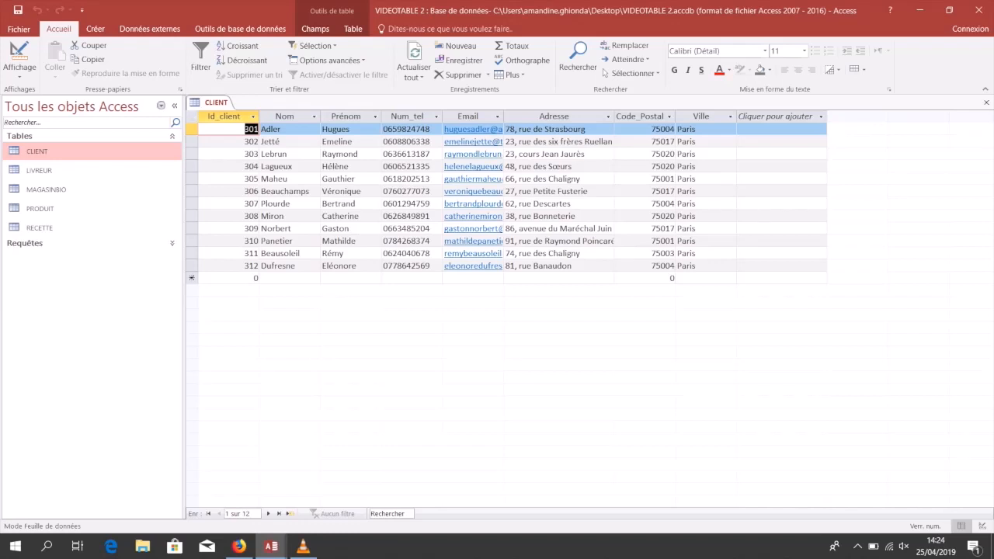
double_click(39, 170)
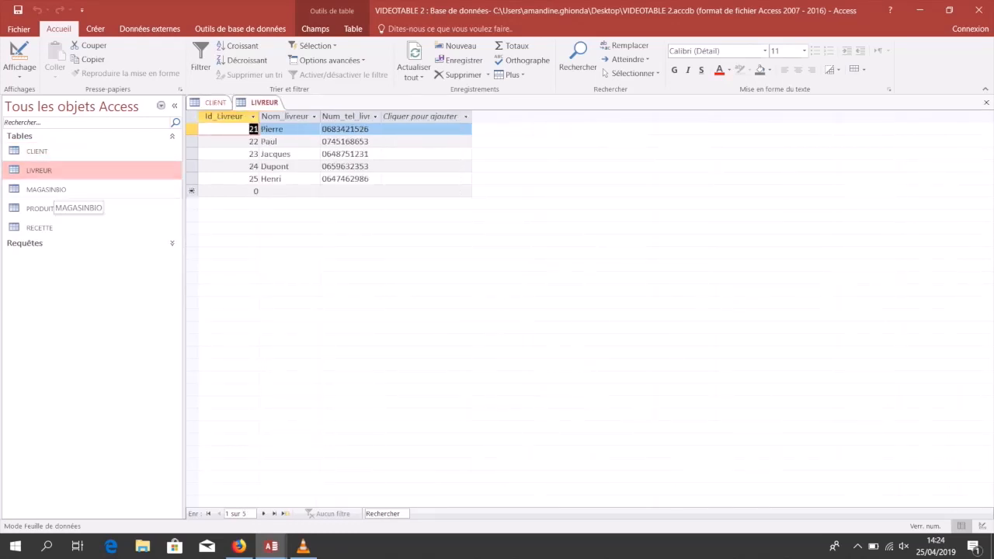
double_click(47, 190)
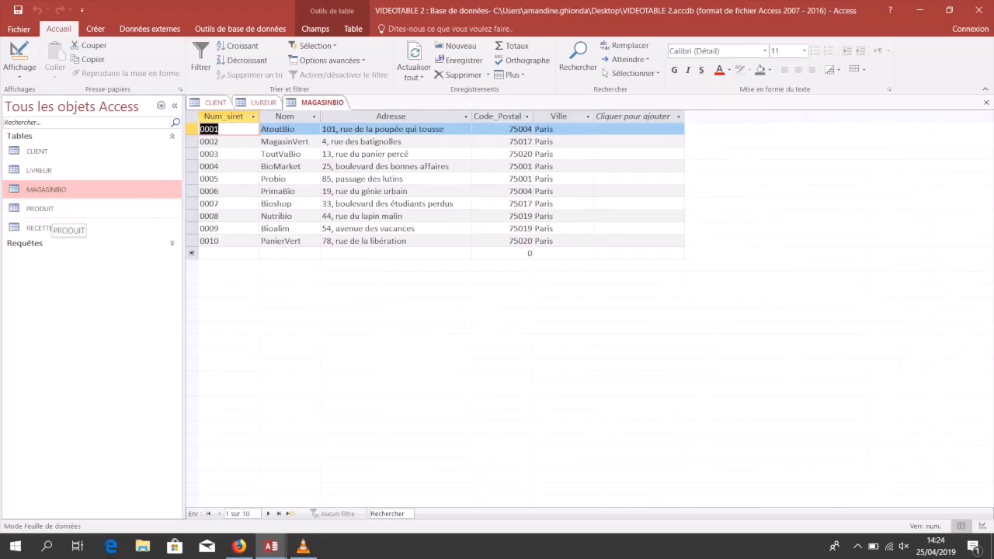
double_click(42, 209)
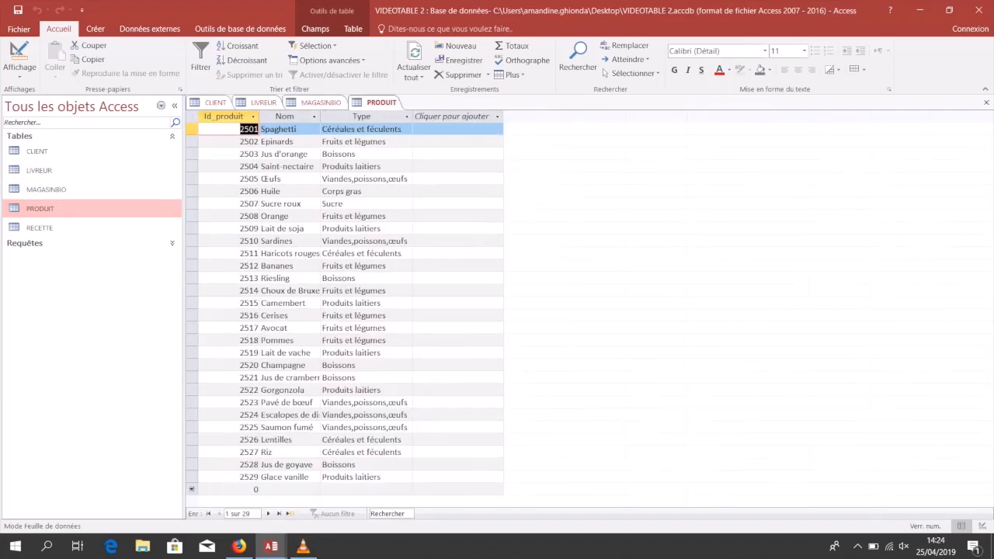
double_click(38, 227)
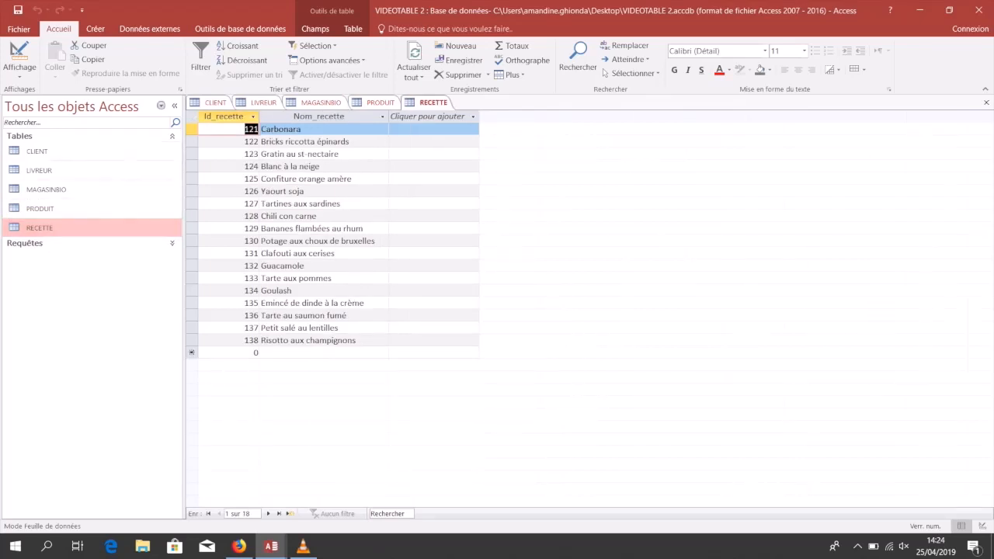
left_click(36, 151)
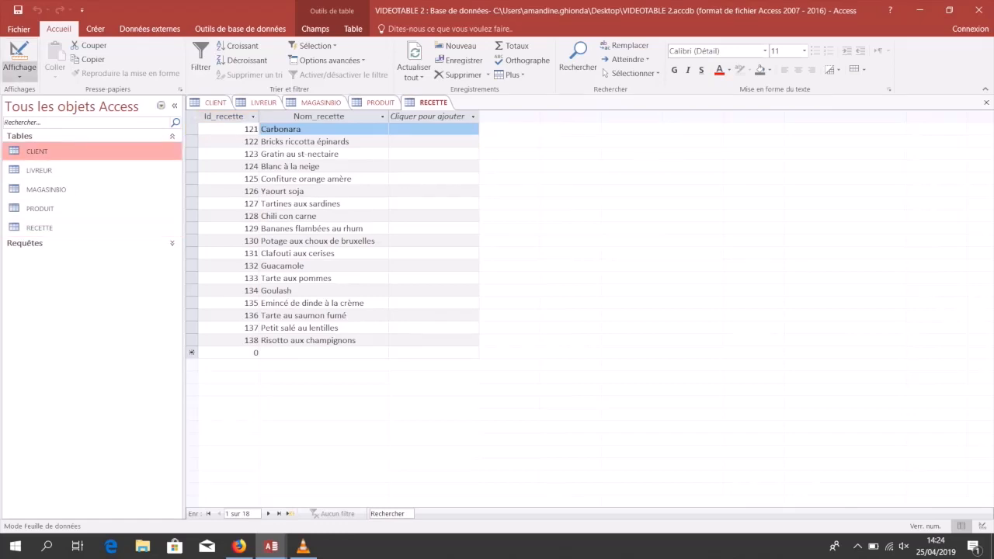
left_click(20, 77)
left_click(62, 153)
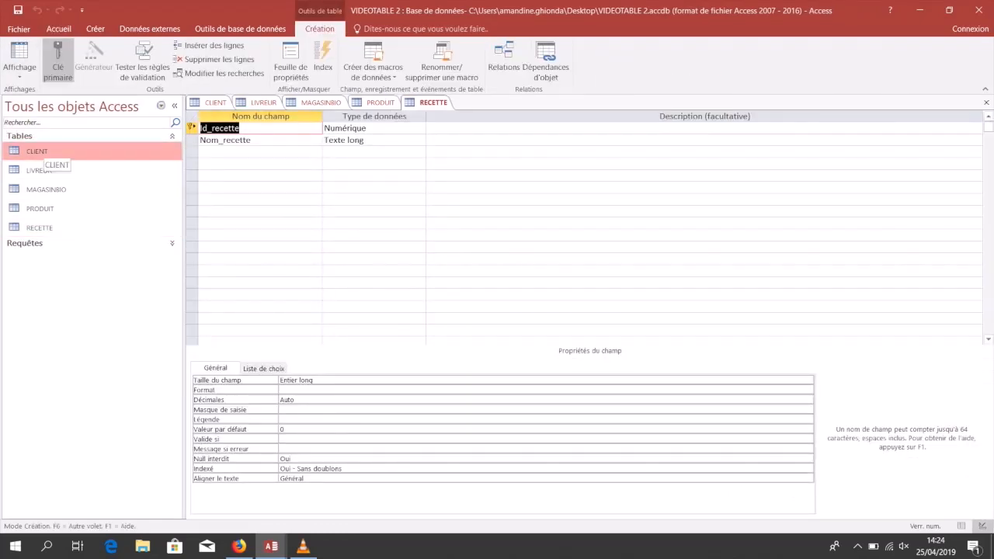
Show the CLIENT table in Design view and examine the Email field's data type.
double_click(42, 150)
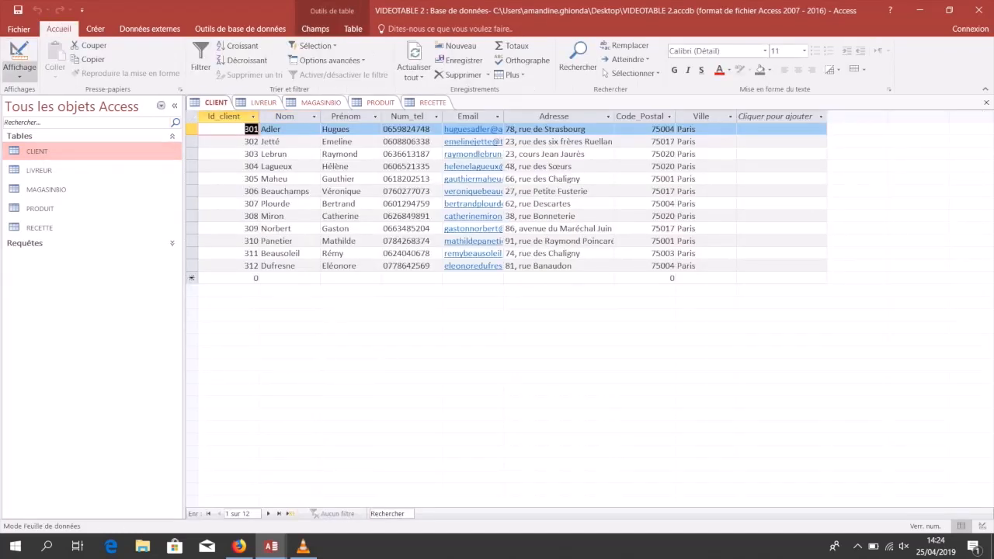
left_click(19, 68)
left_click(58, 125)
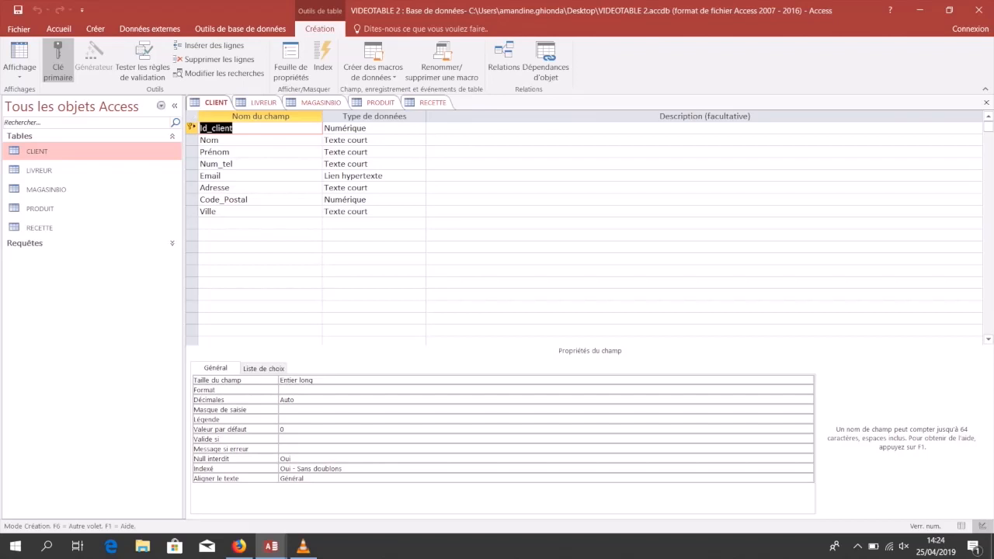
left_click(379, 175)
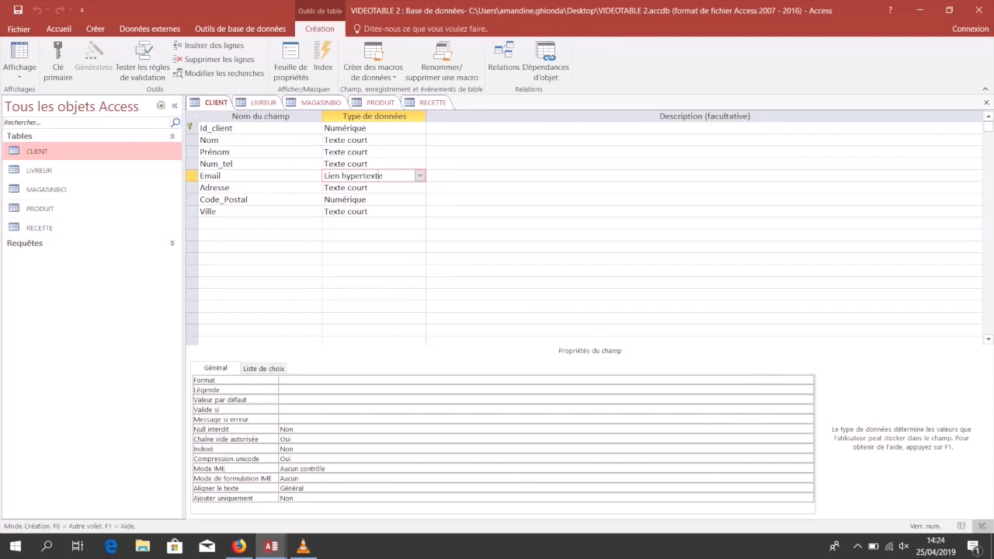
Switch to the VIDEOTABLE FIN database to view its list of tables.
mouse_move(271, 546)
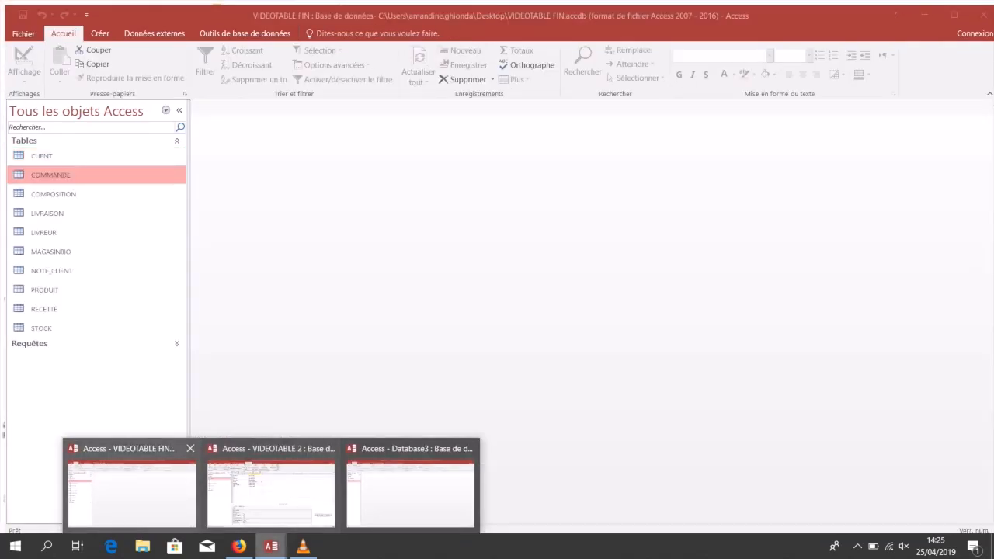
left_click(128, 481)
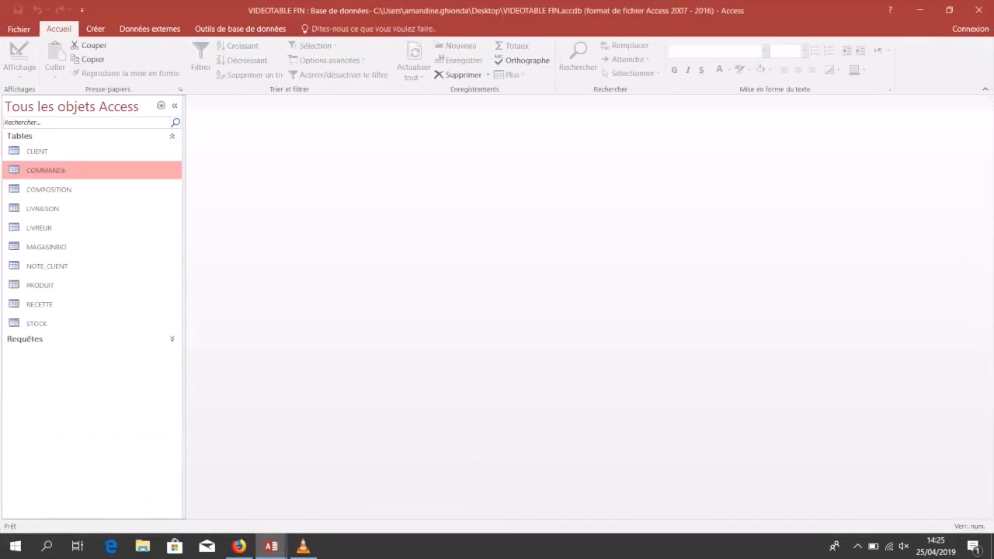
Switch to the Database3 database and create a new table named COMPOSITION in Design view.
mouse_move(271, 546)
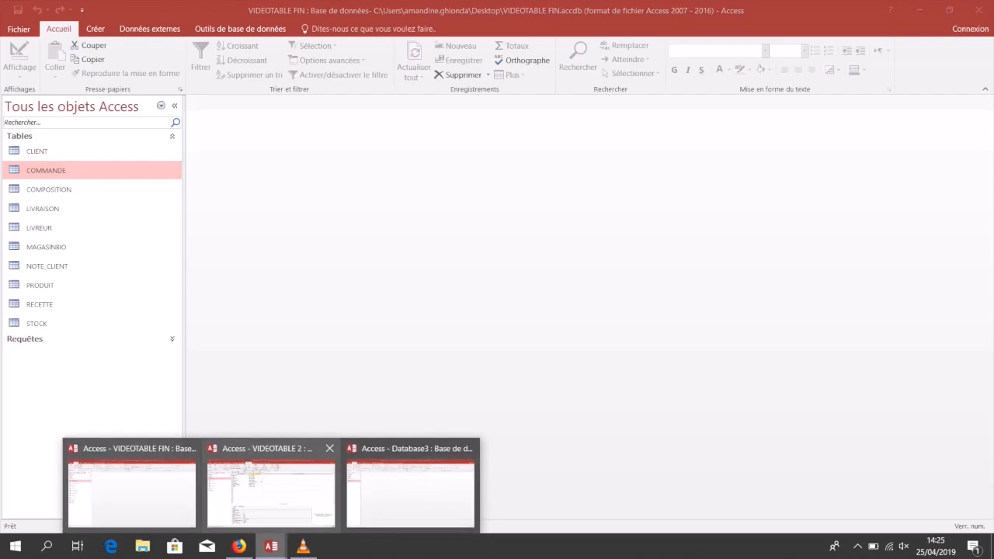
left_click(410, 489)
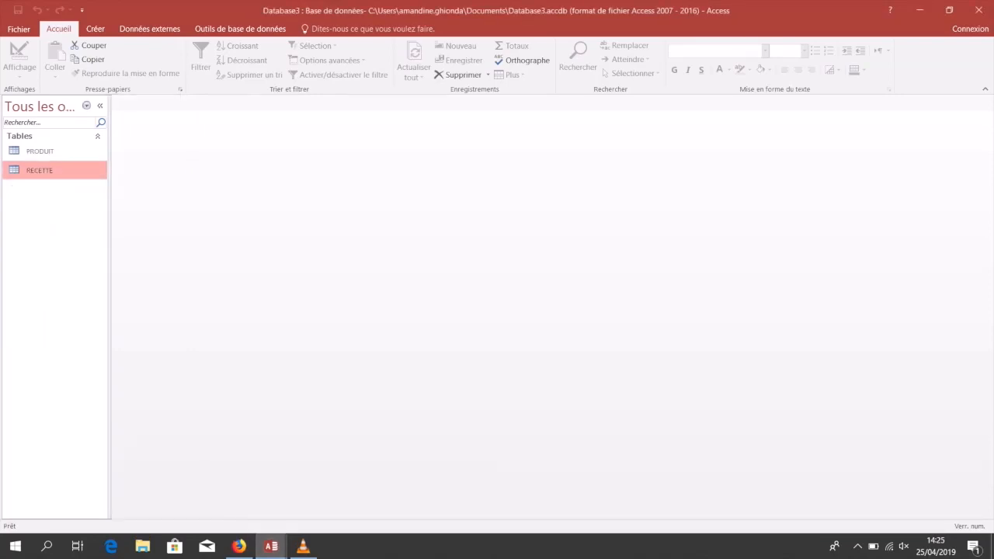
left_click(95, 29)
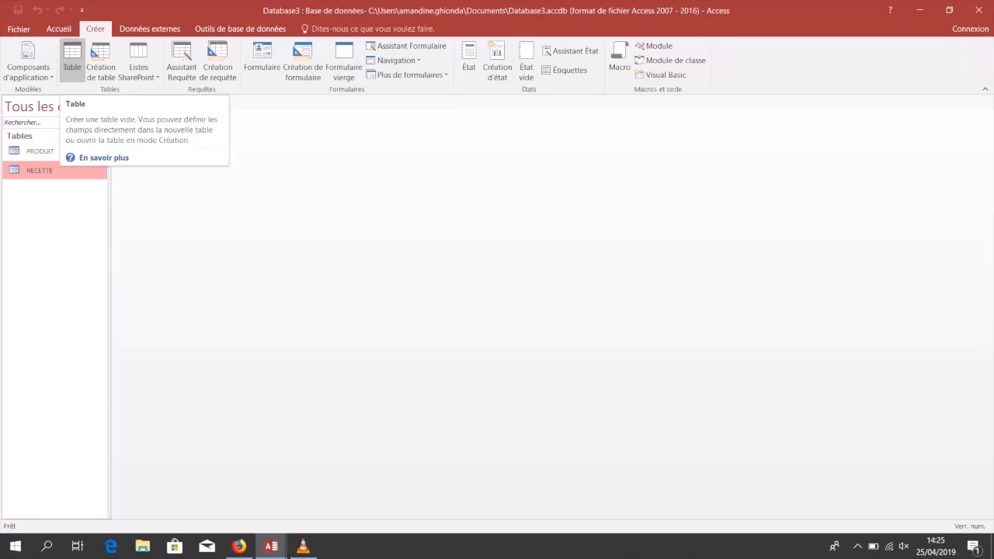
left_click(71, 63)
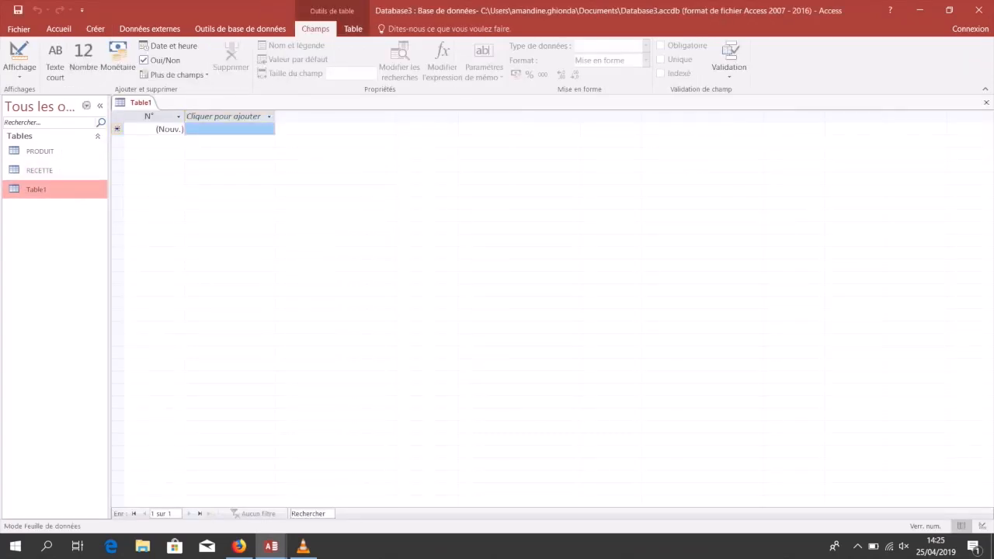
left_click(19, 68)
left_click(57, 124)
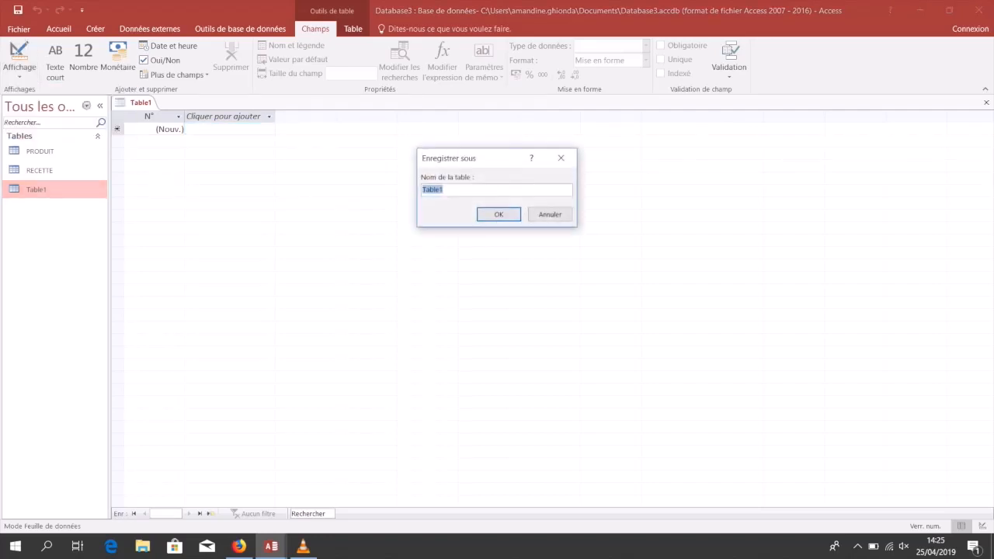
type("COMPOSITE")
type("ON")
key("Return")
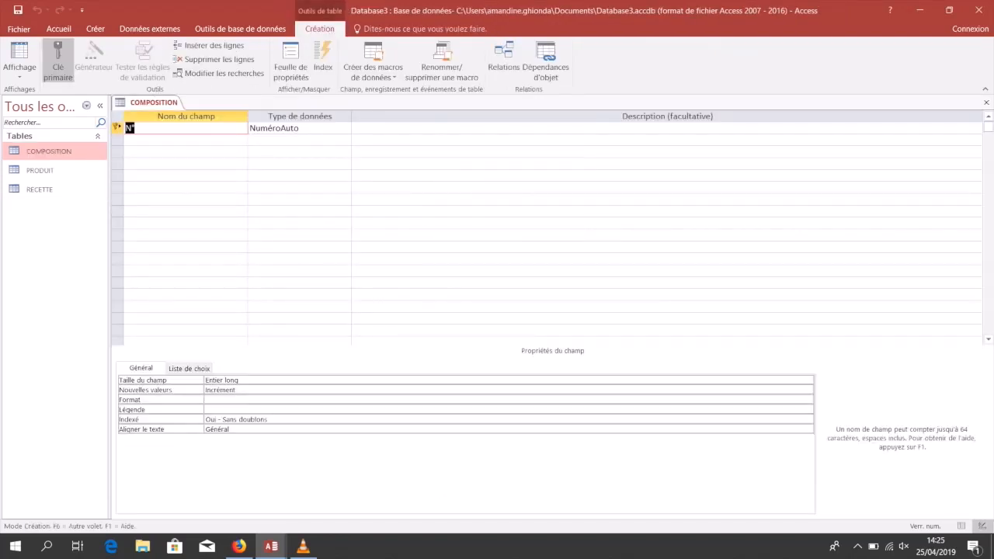
Rename the first field of COMPOSITION as Id_recette and set its data type to Numérique.
type("Id_recette")
key("Tab")
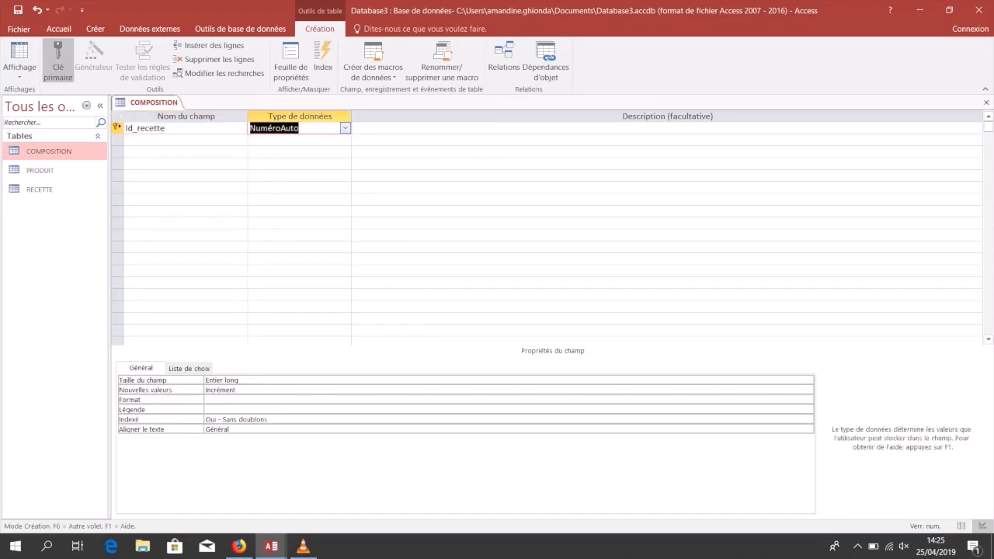
left_click(345, 128)
left_click(271, 164)
Add a second field named Id_produit with the data type Numérique to the COMPOSITION table.
left_click(185, 141)
type("Id_produit")
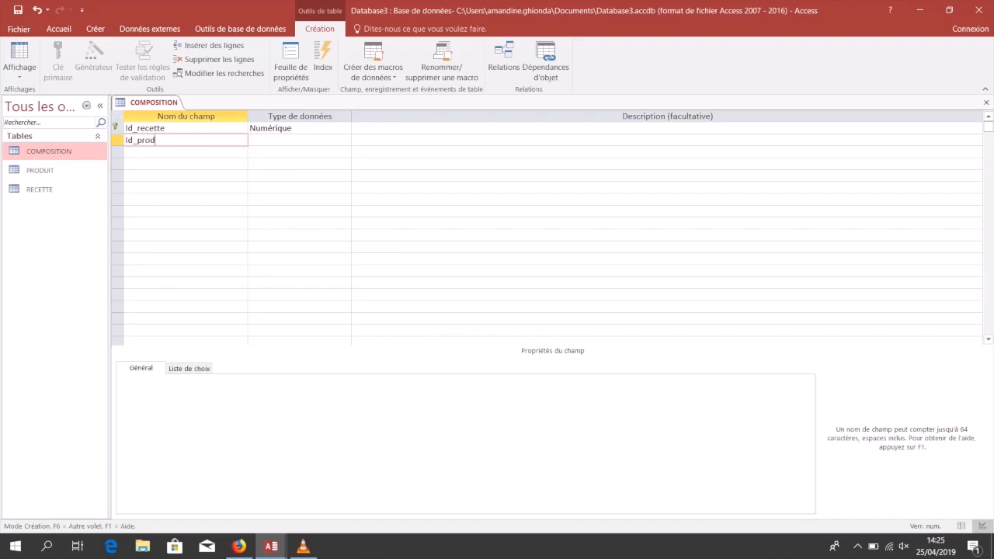
key("Tab")
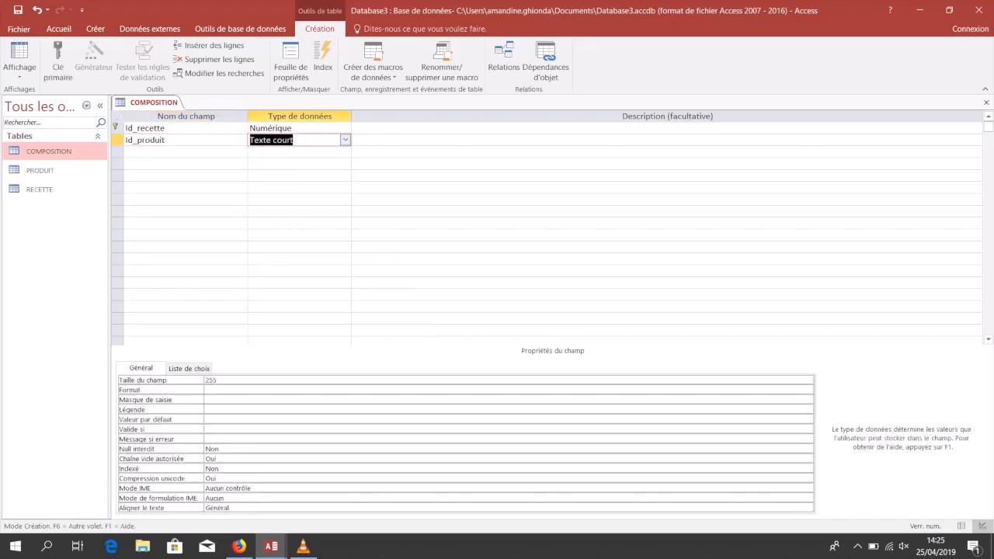
left_click(345, 140)
left_click(346, 140)
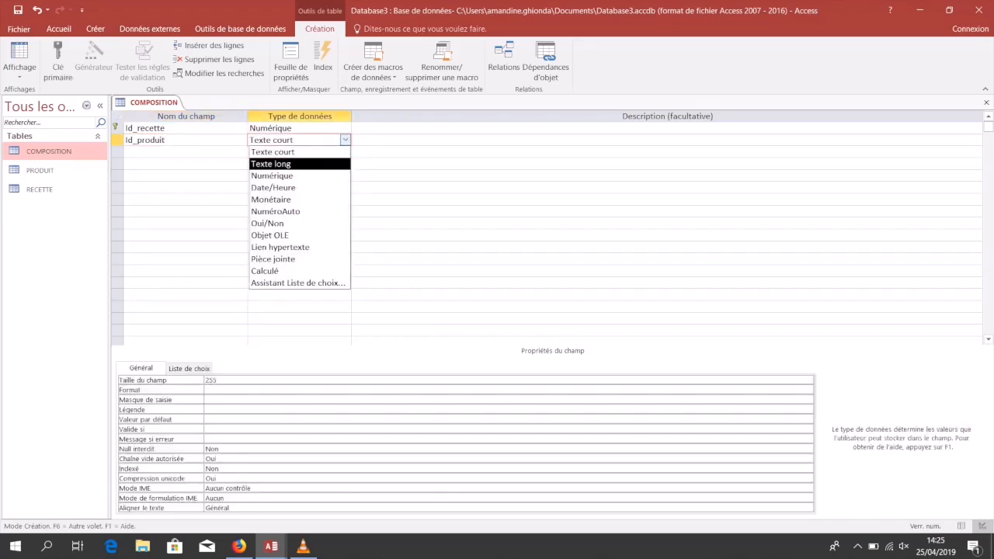
left_click(298, 175)
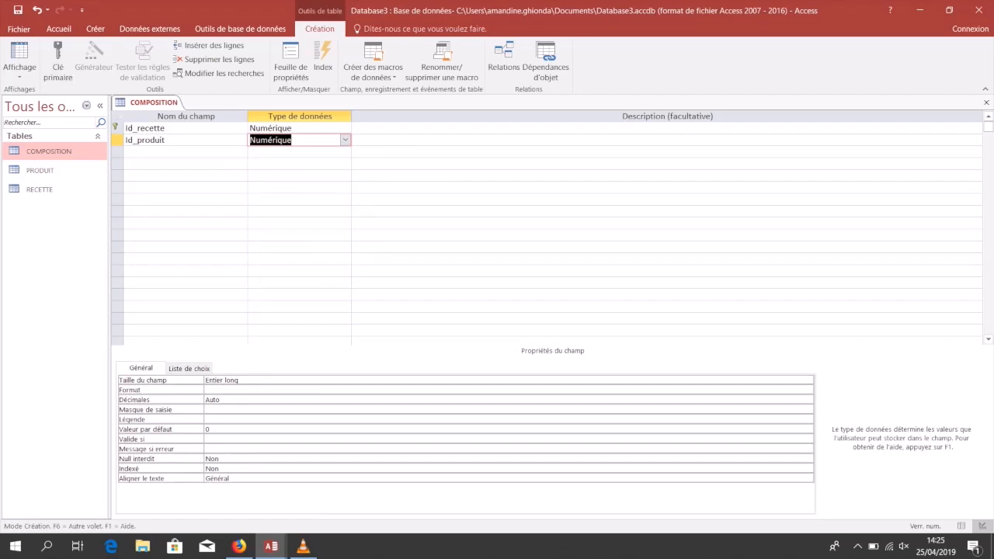
Define Id_recette and Id_produit together as the composite primary key of the COMPOSITION table.
left_click(118, 140)
left_click(117, 129)
left_click(57, 62)
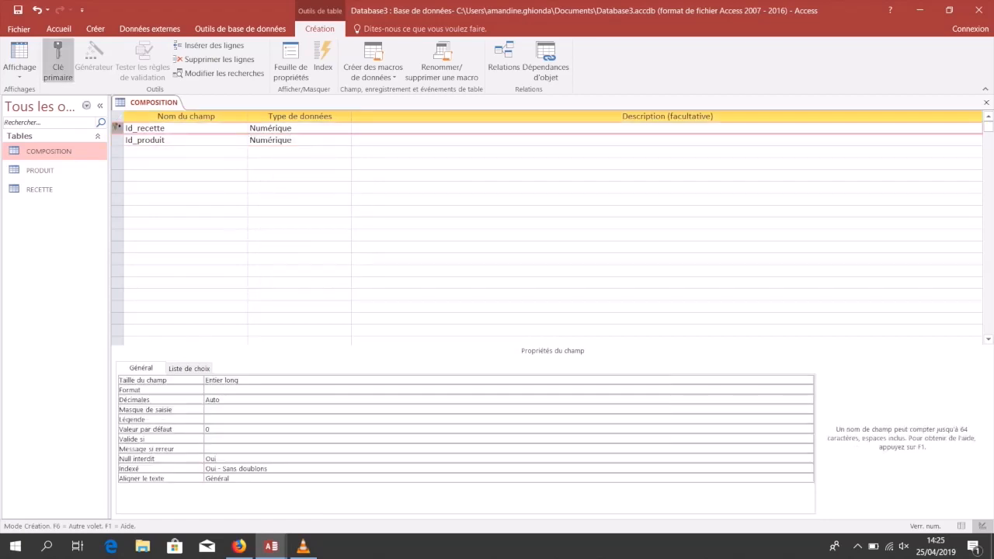
left_click(117, 140, "ctrl")
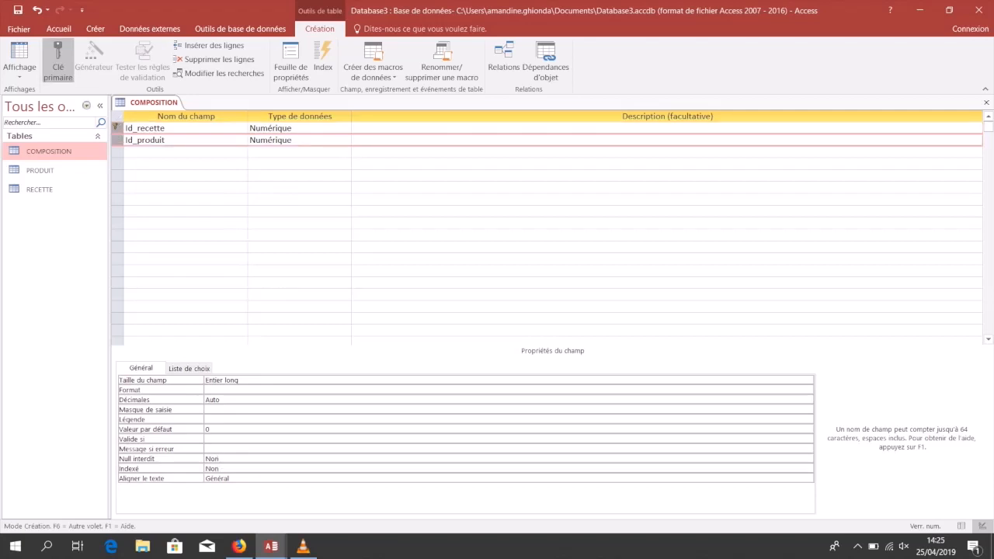
left_click(58, 62)
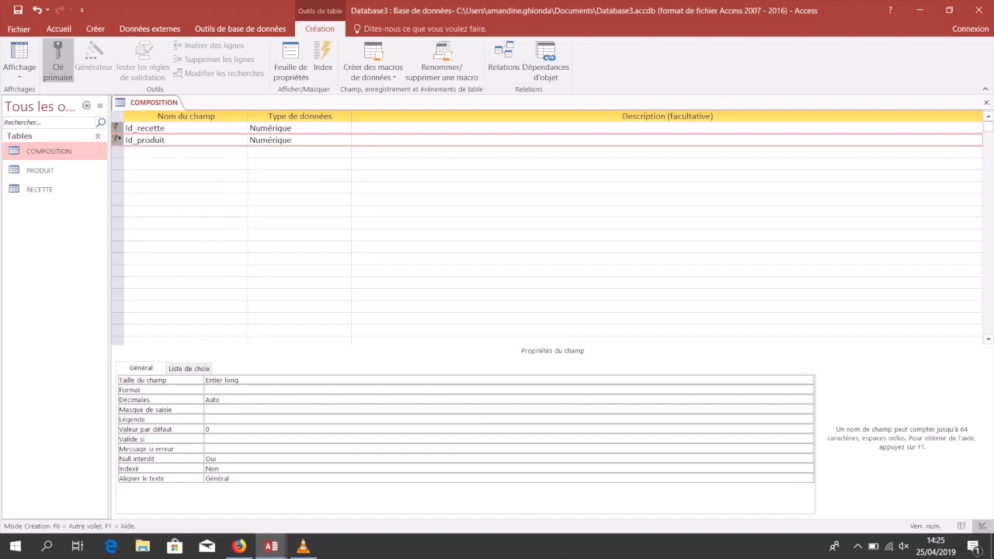
left_click(186, 163)
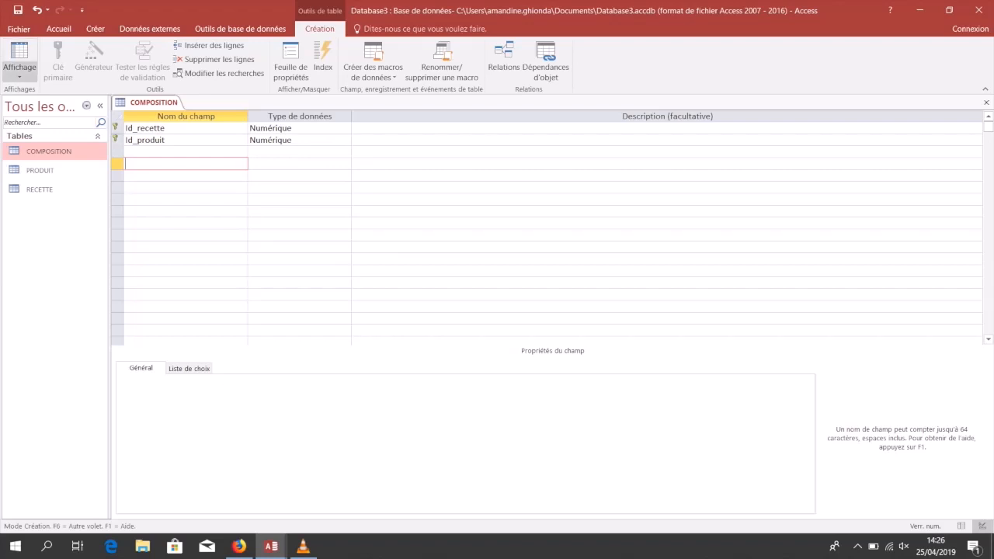
Save the COMPOSITION table and show it in Datasheet view.
left_click(20, 67)
left_click(75, 97)
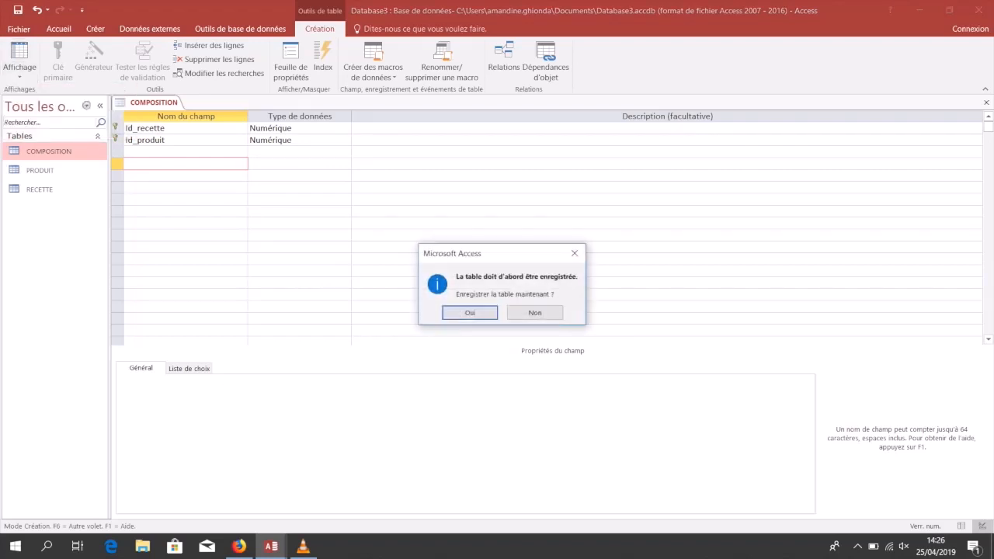
left_click(470, 313)
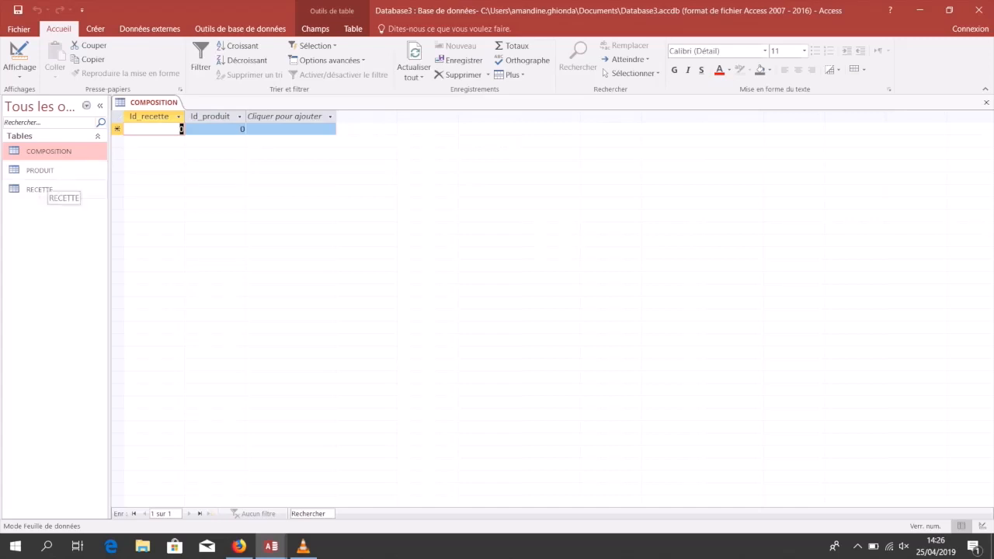
Enter the first COMPOSITION record with Id_recette 121 and Id_produit 2501, looking up the identifiers in the RECETTE and PRODUIT tables.
double_click(38, 189)
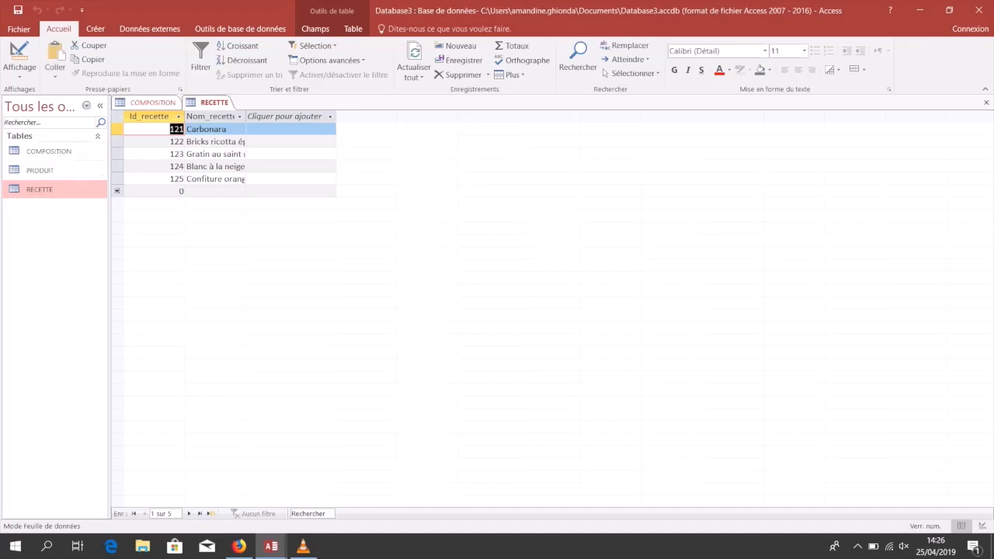
double_click(49, 152)
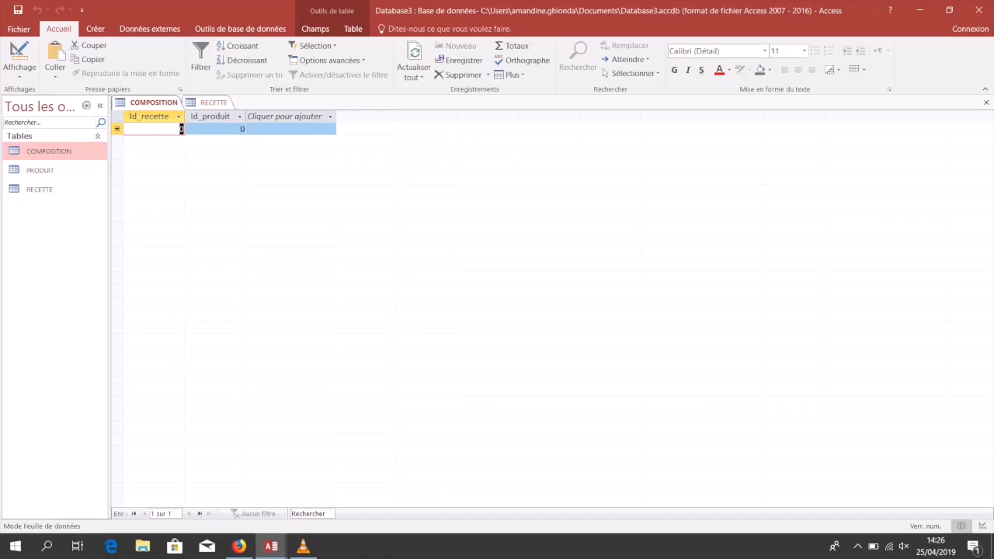
type("121")
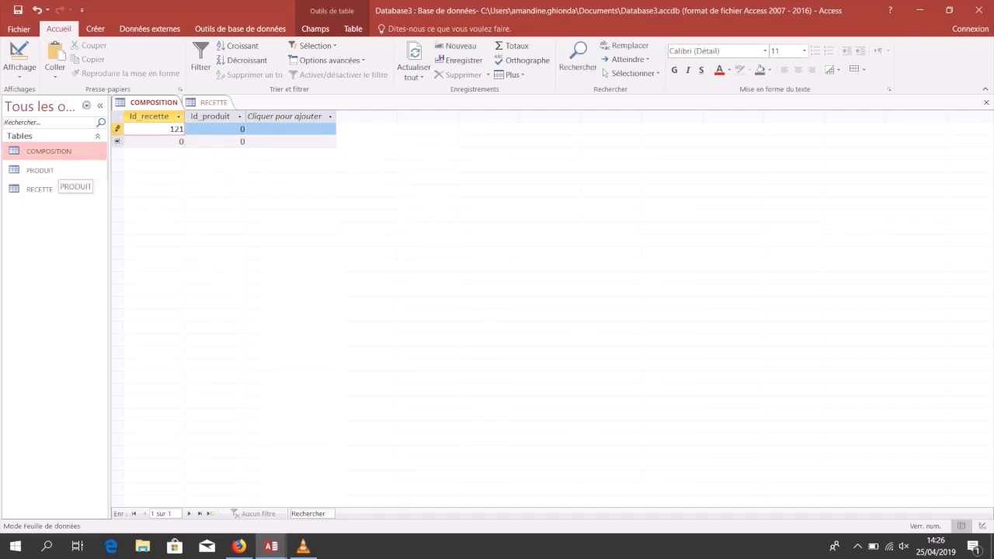
double_click(39, 189)
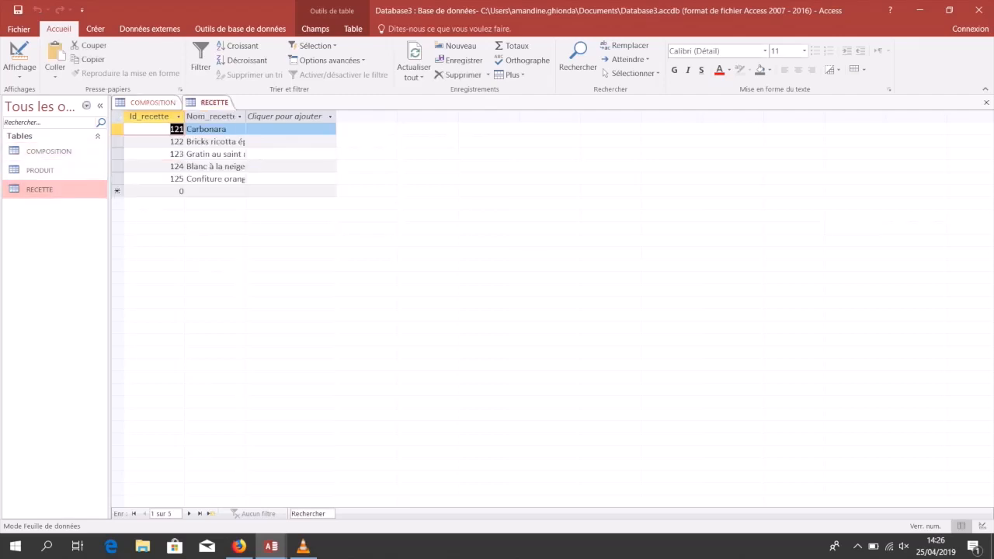
double_click(39, 170)
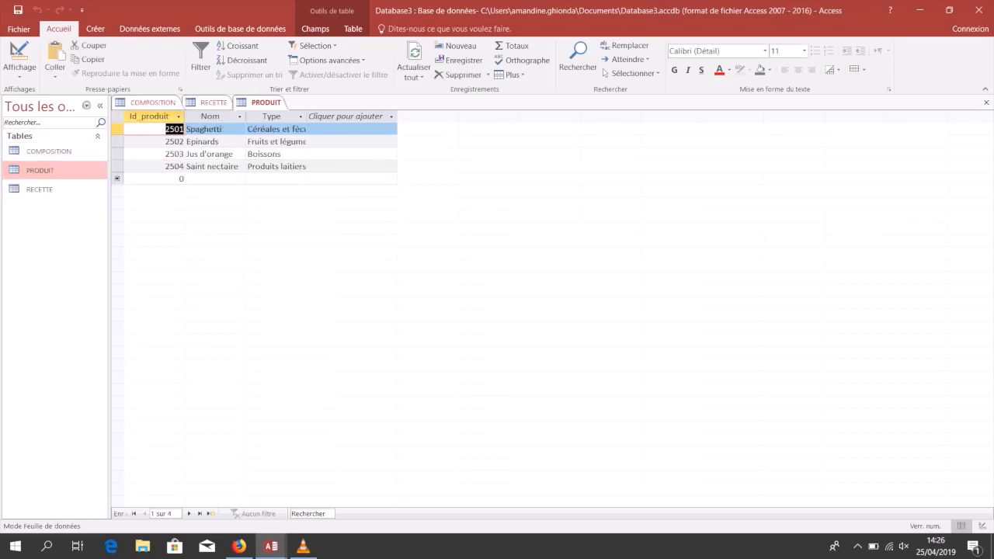
left_click(49, 152)
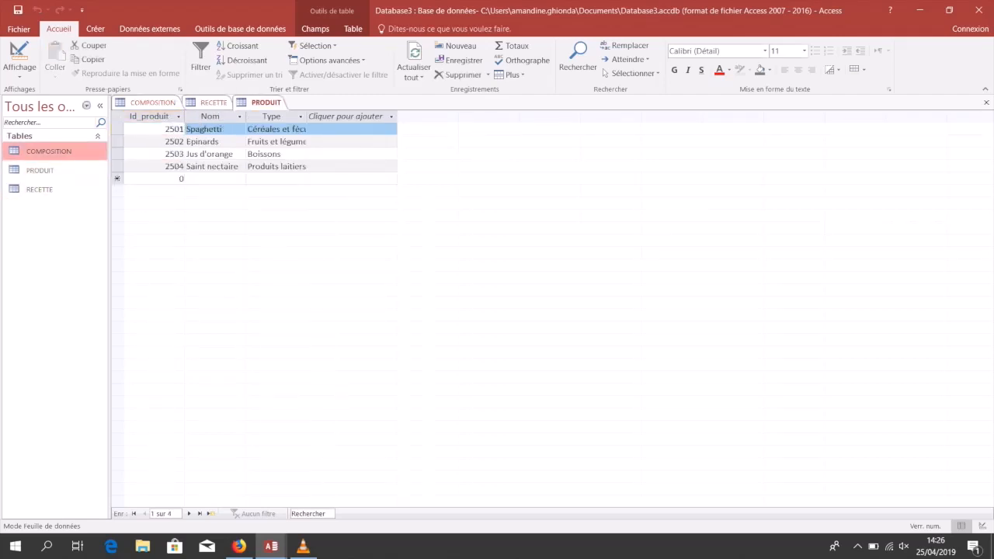
double_click(49, 152)
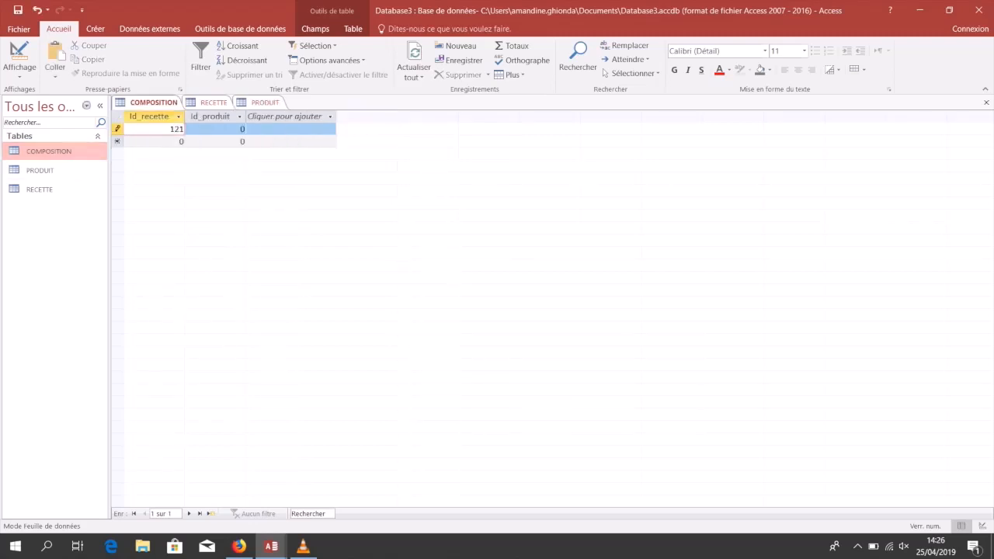
key("Tab")
type("2501")
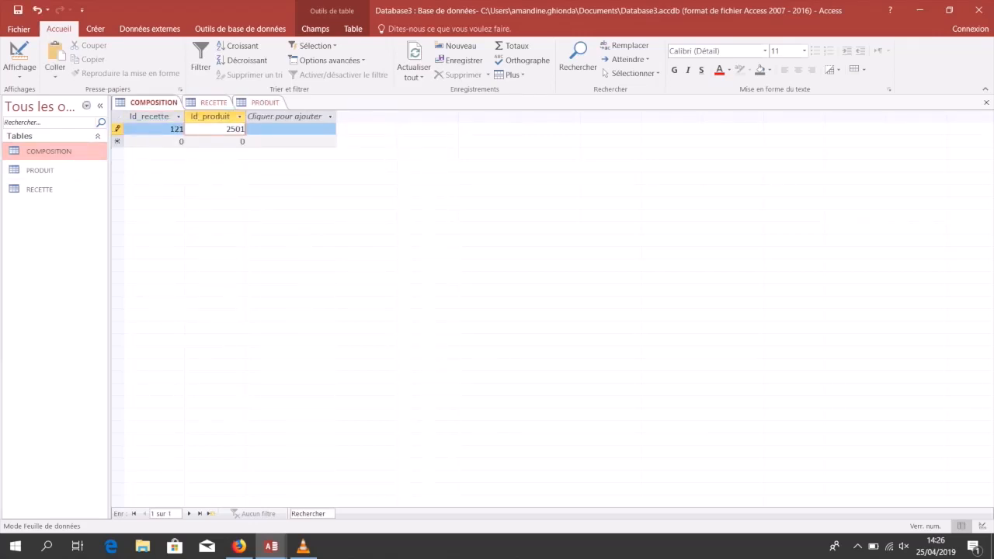
Check the RECETTE table and enter a second COMPOSITION record with Id_recette 121 and Id_produit 2400.
double_click(39, 190)
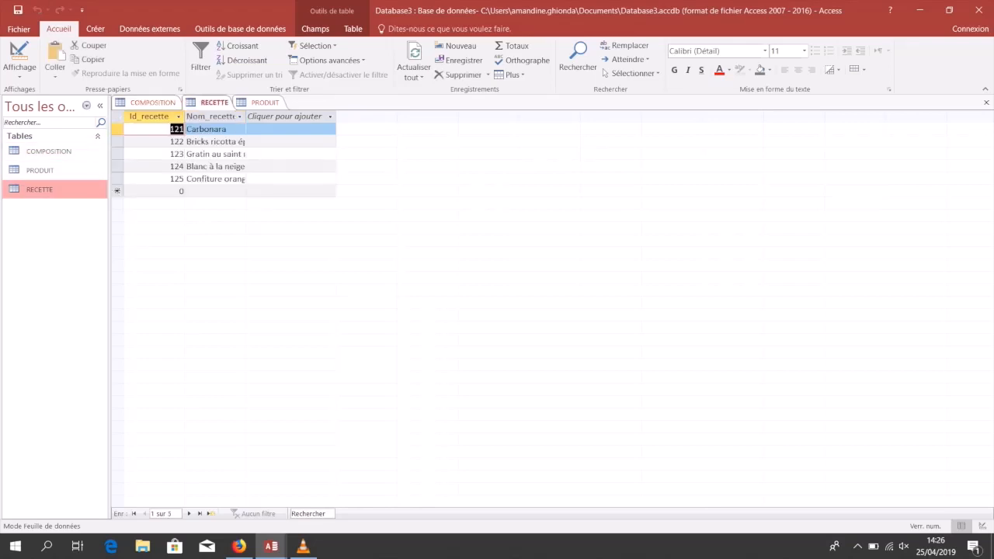
left_click_drag(170, 142, 185, 142)
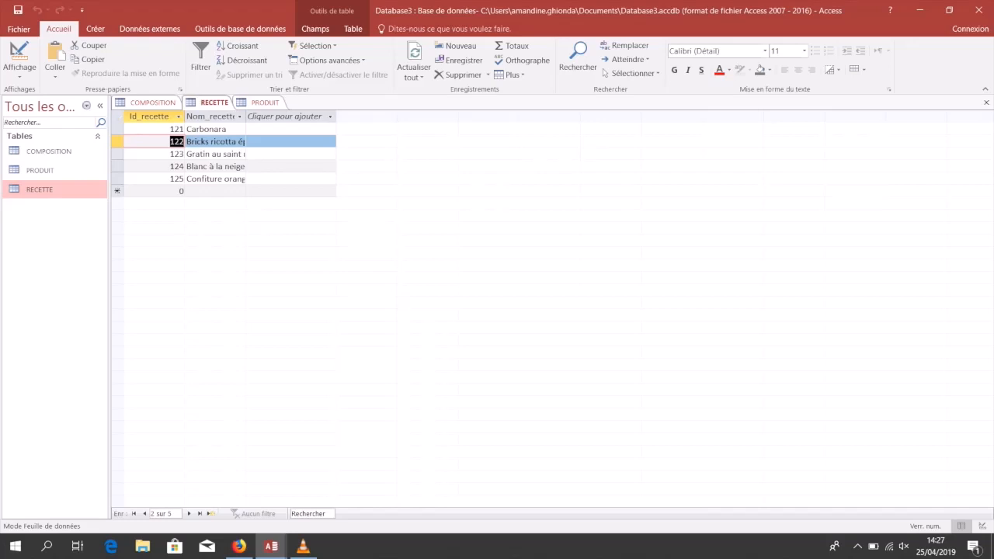
left_click(153, 102)
type("121")
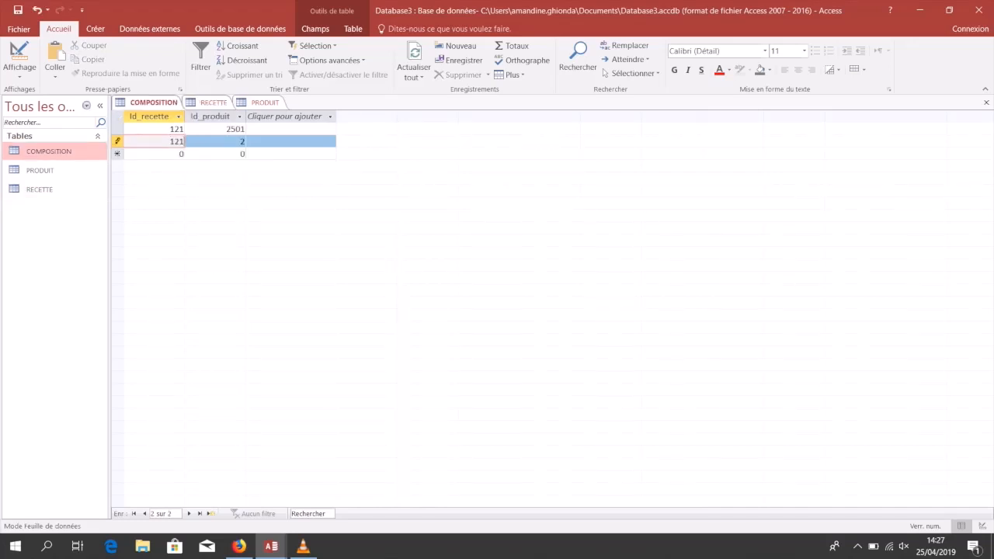
key("Tab")
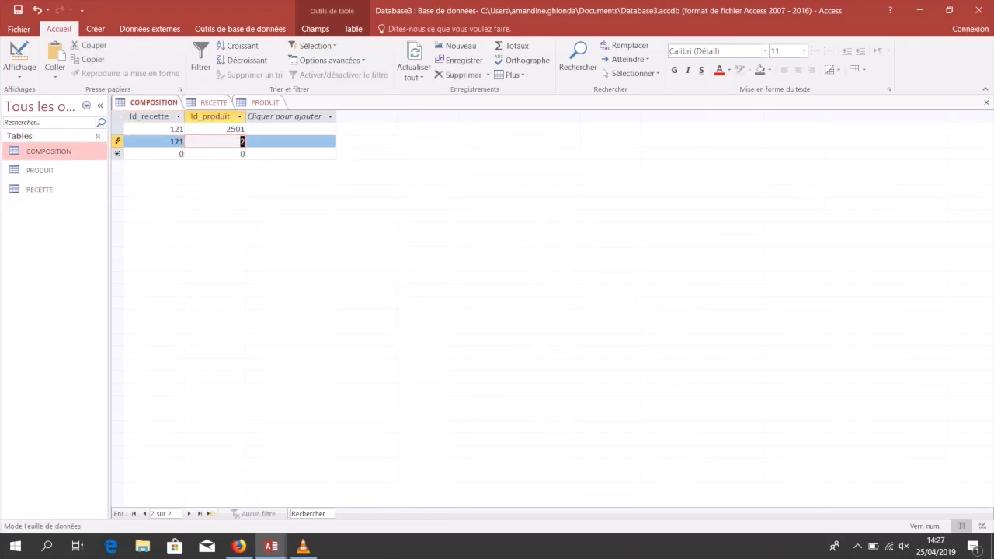
type("2400")
key("Tab")
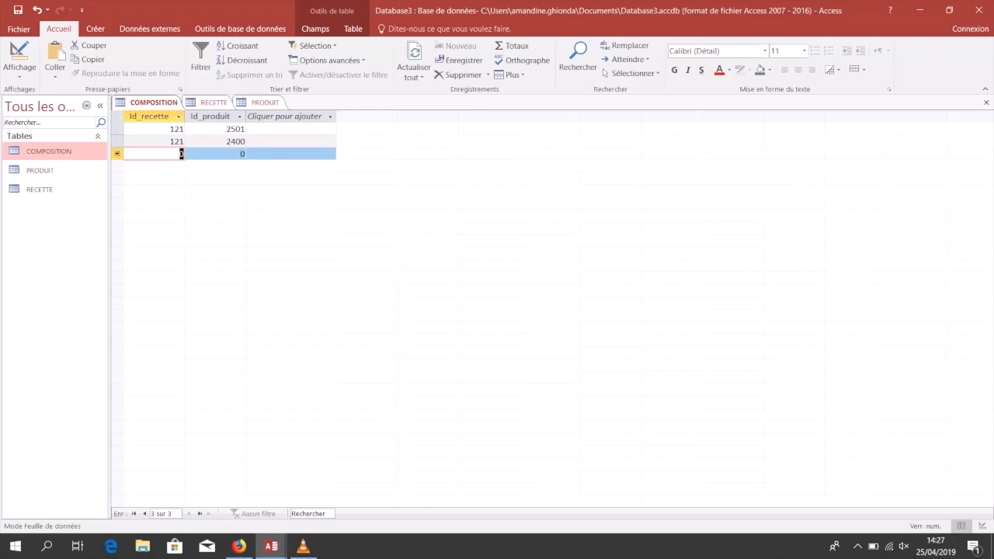
Enter a third COMPOSITION record with Id_recette 122 and Id_produit 2502, checking both identifiers in the RECETTE and PRODUIT tables.
double_click(40, 189)
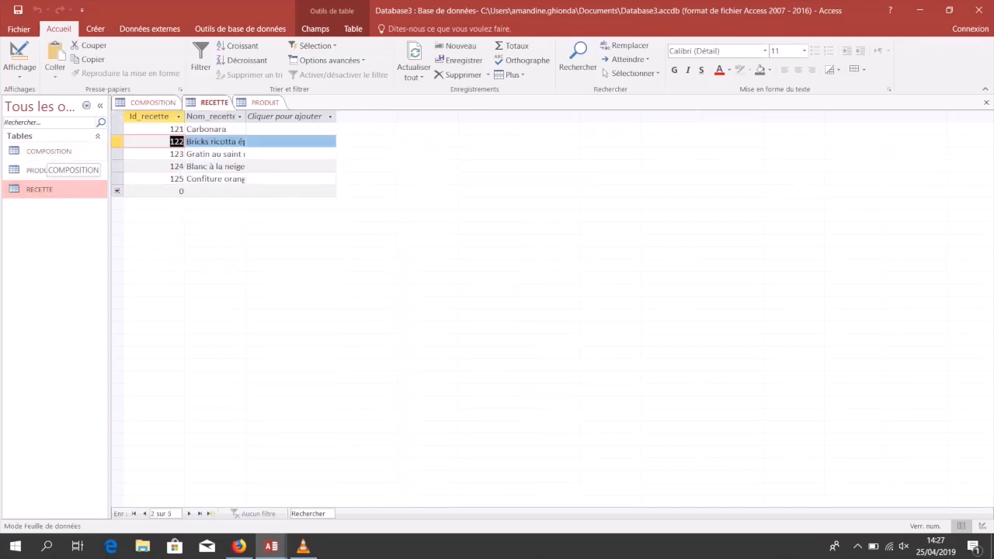
double_click(49, 151)
type("122")
left_click(243, 154)
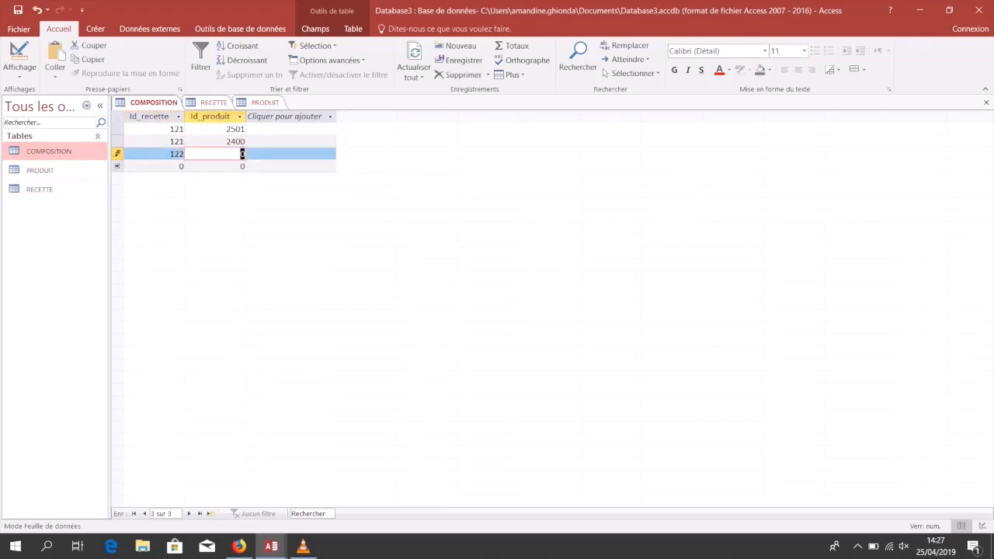
double_click(40, 170)
key("Down")
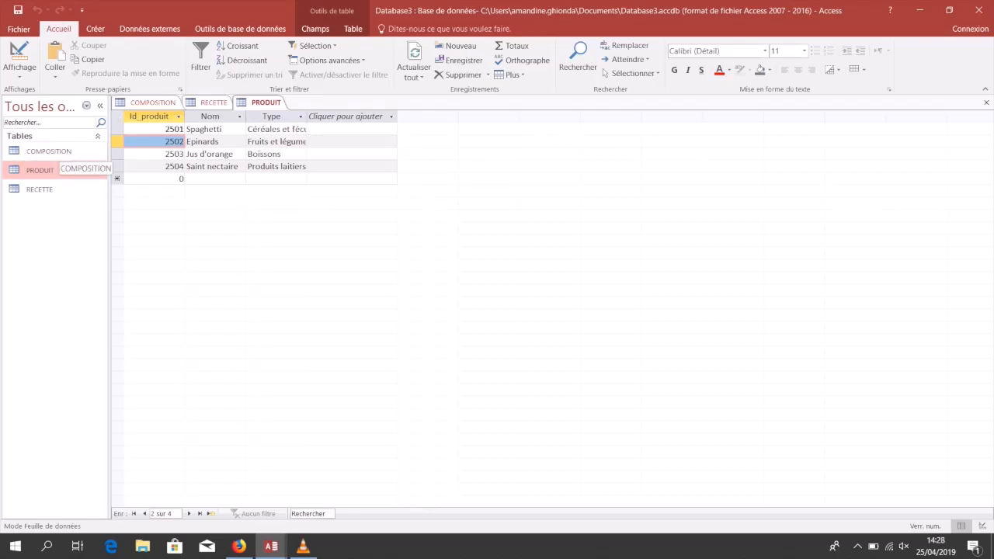
double_click(54, 151)
type("2502")
key("Tab")
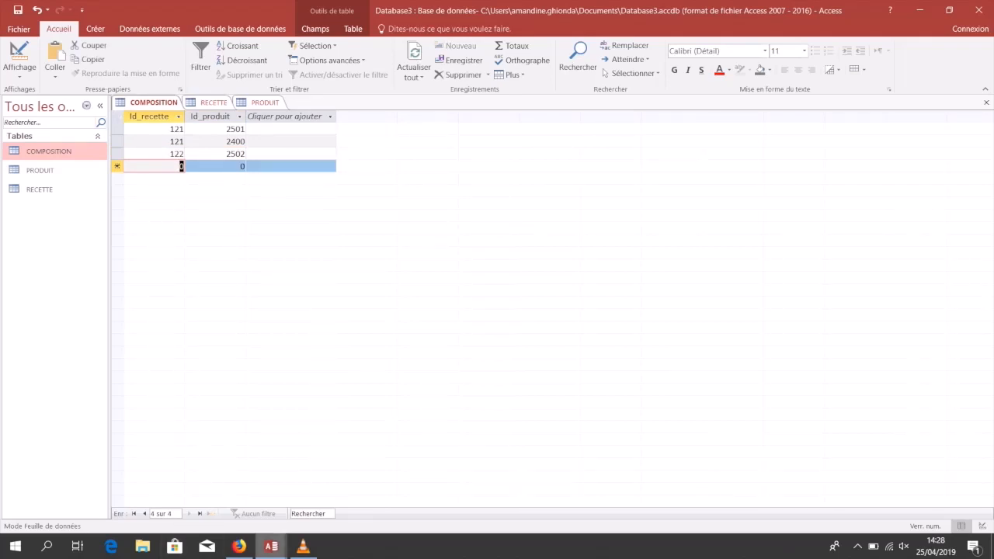
Switch back to the VIDEOTABLE FIN database to view its tables.
mouse_move(271, 545)
left_click(132, 493)
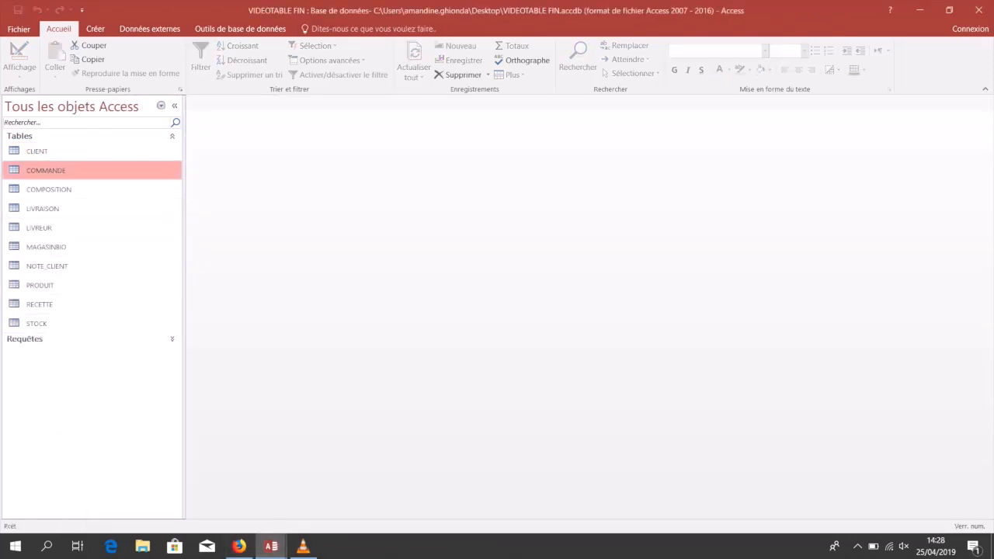
Open the COMPOSITION table and examine the Id_recette and Id_produit values of the record for recipe 131.
double_click(49, 189)
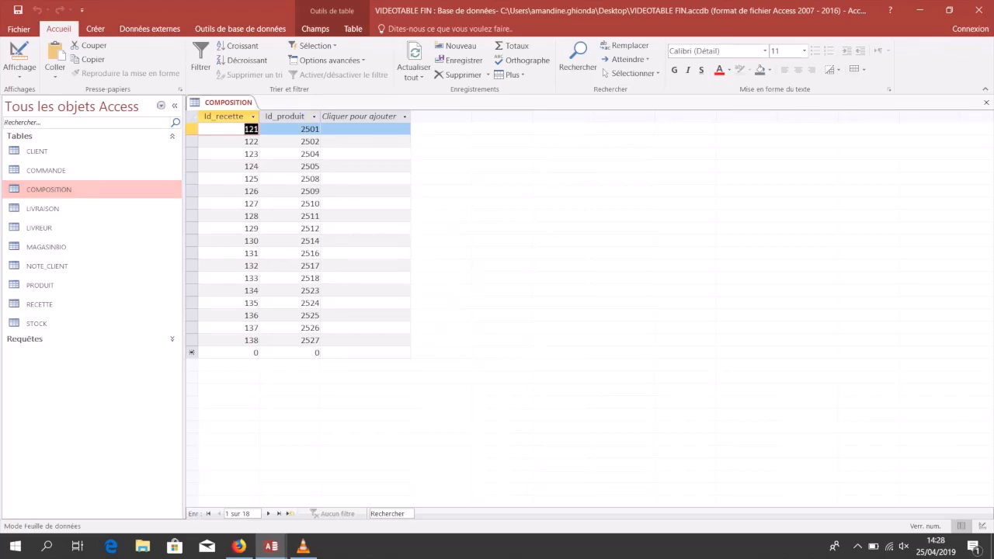
left_click(235, 253)
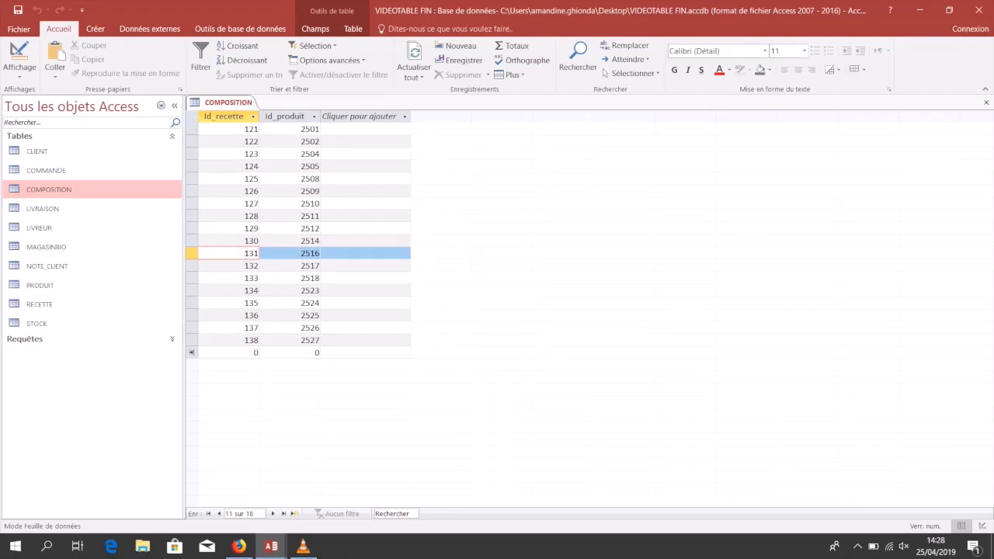
key("shift+Right")
key("shift+Right")
key("shift+Right")
key("Tab")
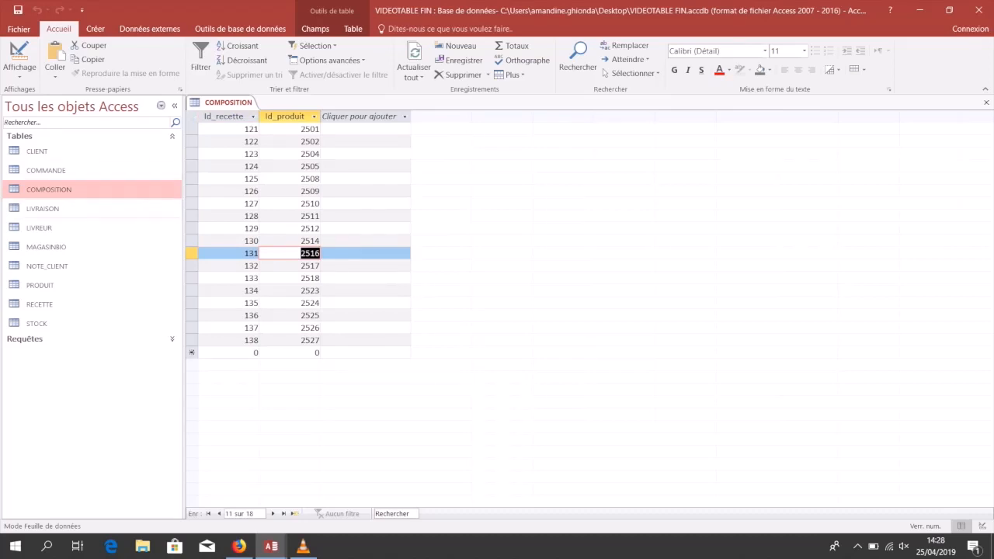
Look up recipe 131 in the RECETTE table and product 2516 in the PRODUIT table to interpret the COMPOSITION record.
double_click(39, 305)
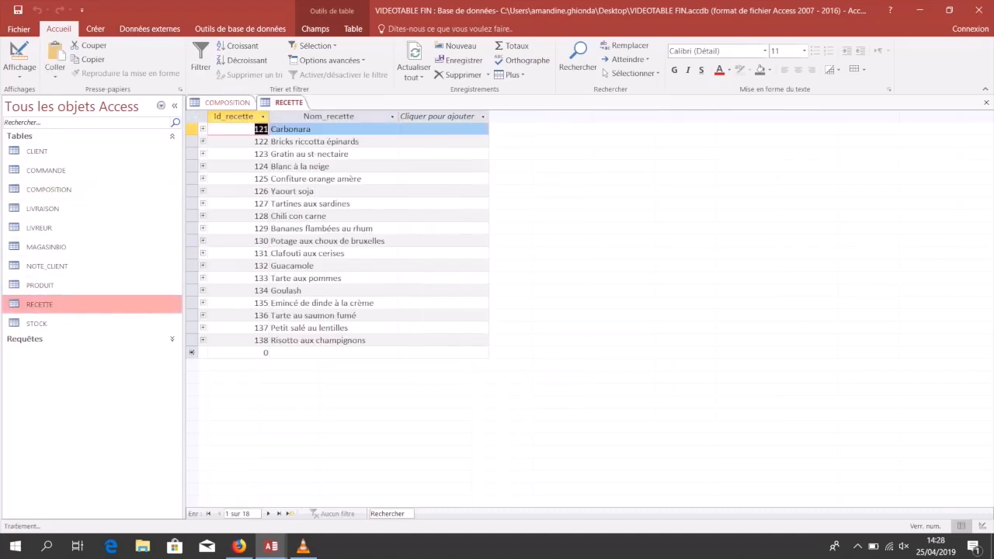
double_click(40, 285)
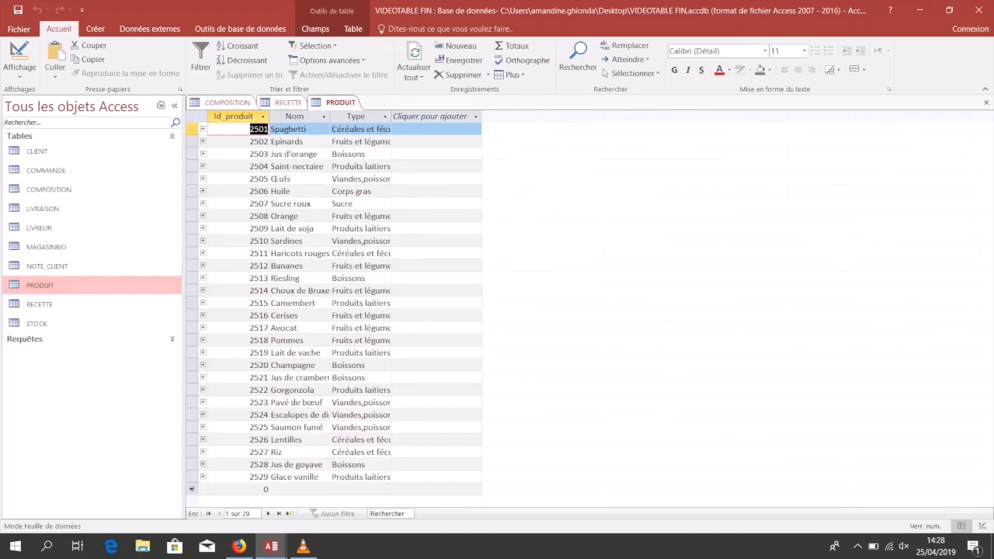
left_click(228, 102)
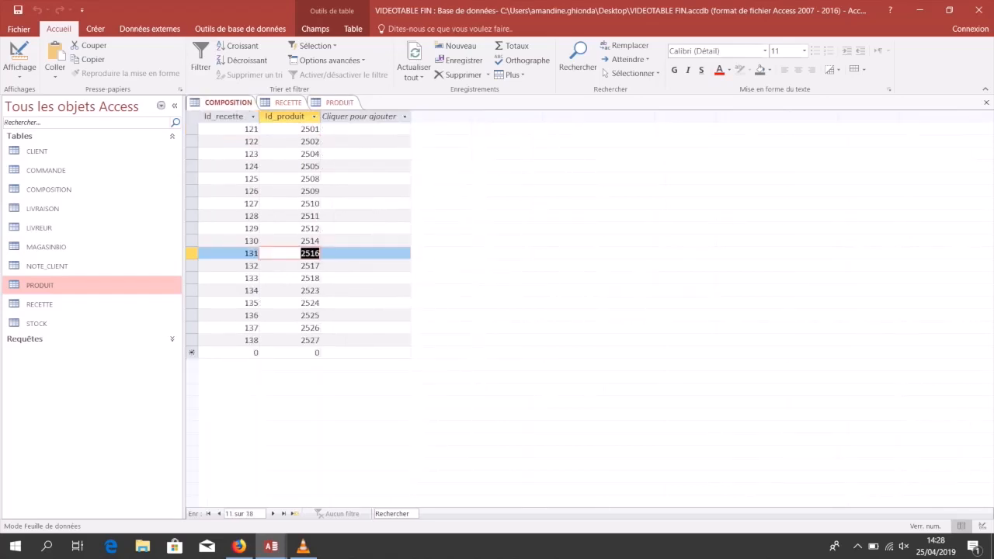
left_click_drag(245, 253, 249, 253)
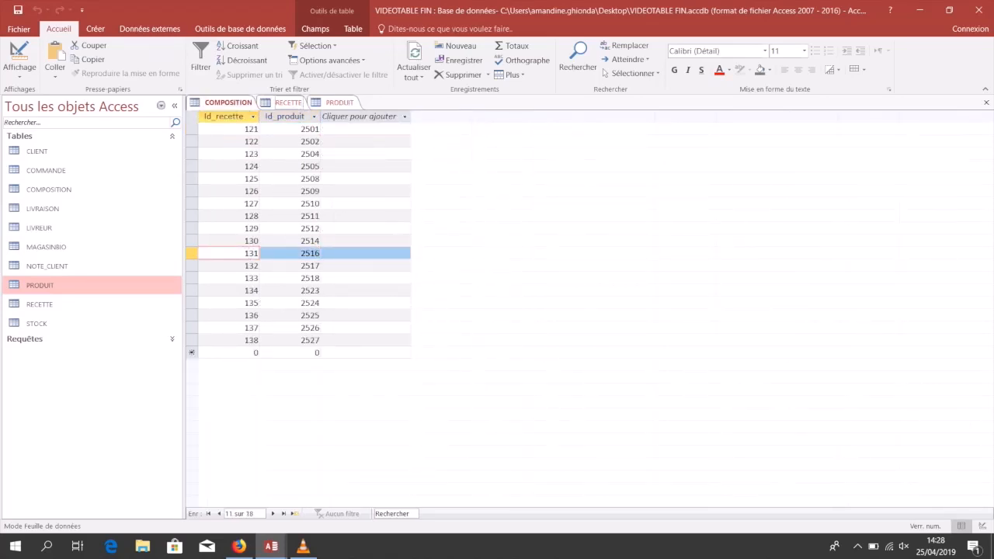
left_click(288, 103)
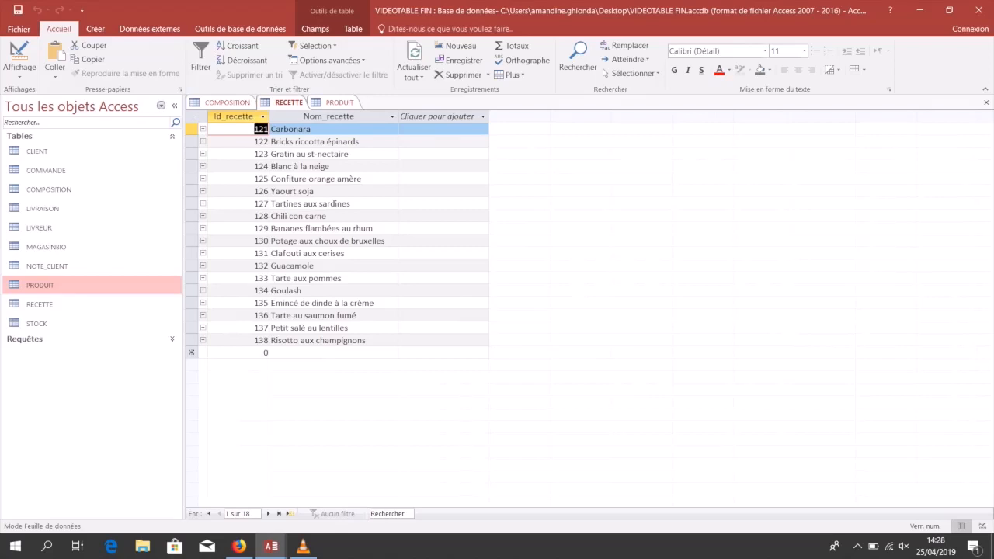
left_click_drag(257, 253, 311, 253)
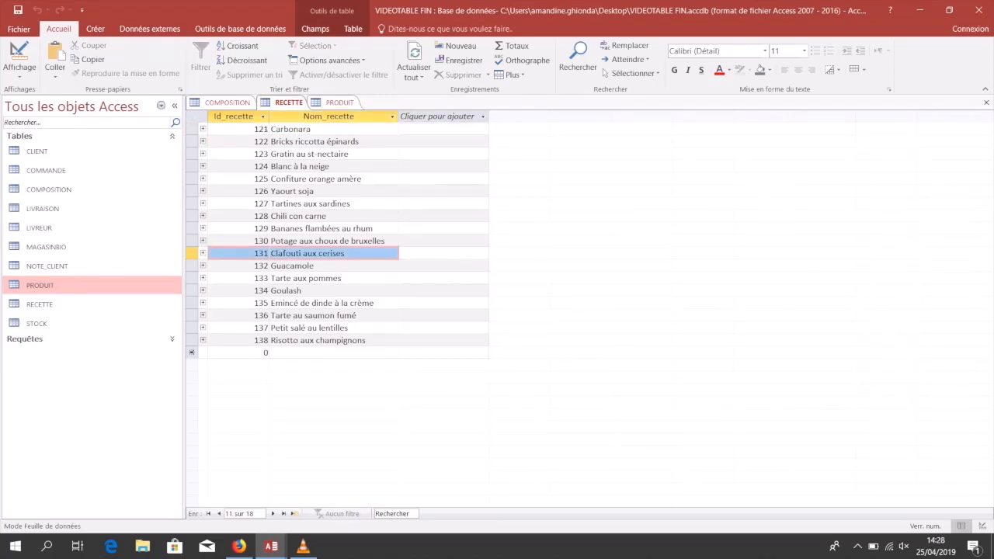
left_click(339, 103)
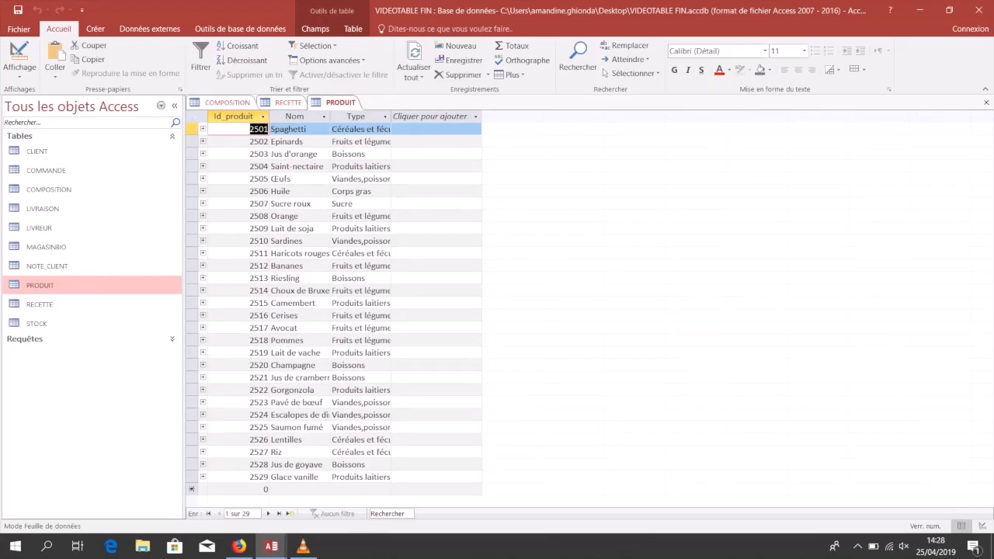
left_click(250, 315)
left_click_drag(250, 315, 269, 316)
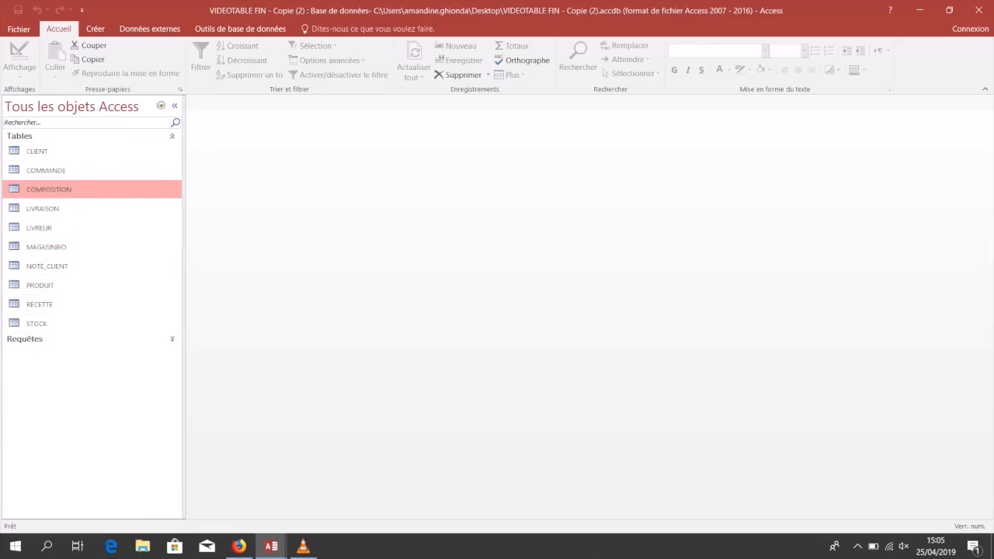
Open the relationships layout and add PRODUIT, RECETTE and COMPOSITION, placing COMPOSITION between the other two tables.
left_click(240, 29)
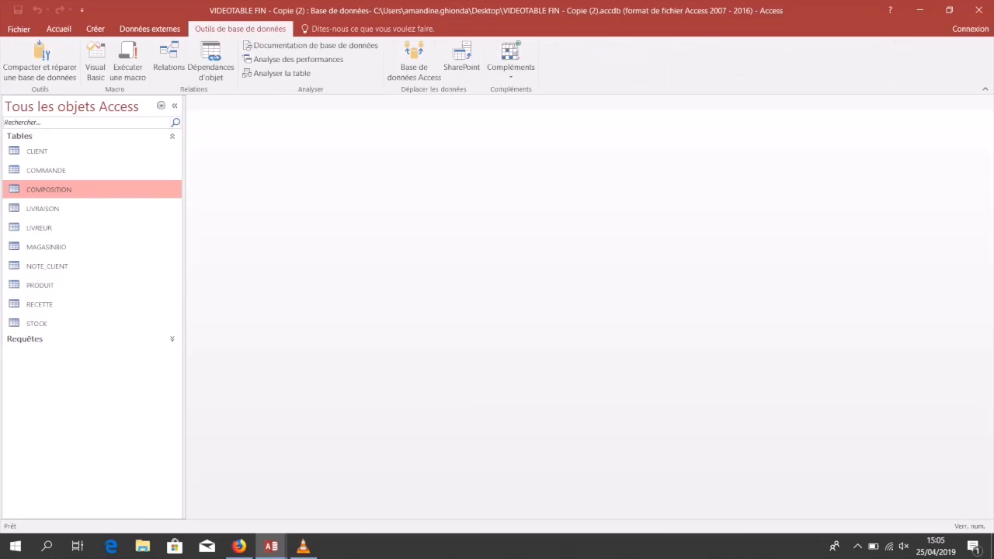
left_click(168, 62)
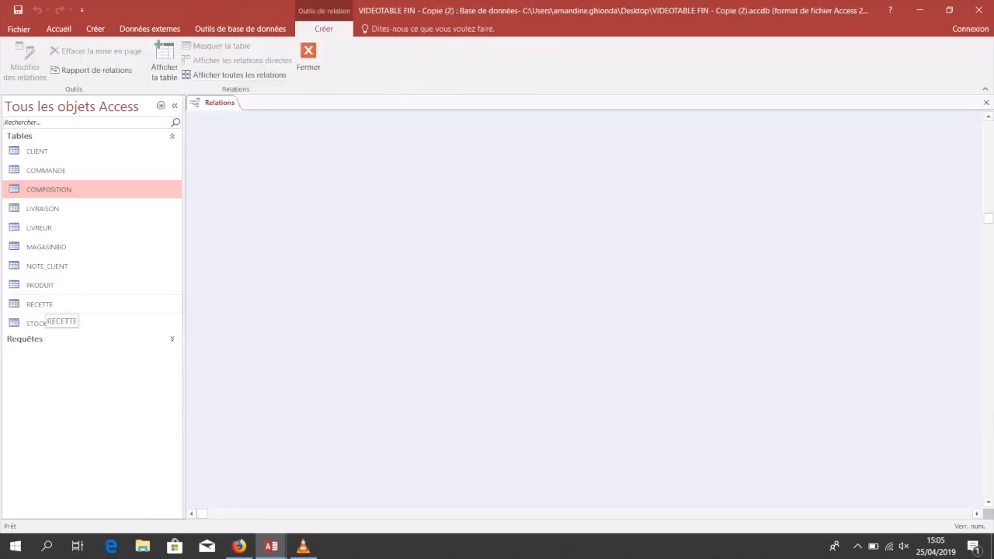
left_click_drag(45, 288, 357, 209)
left_click_drag(45, 304, 732, 198)
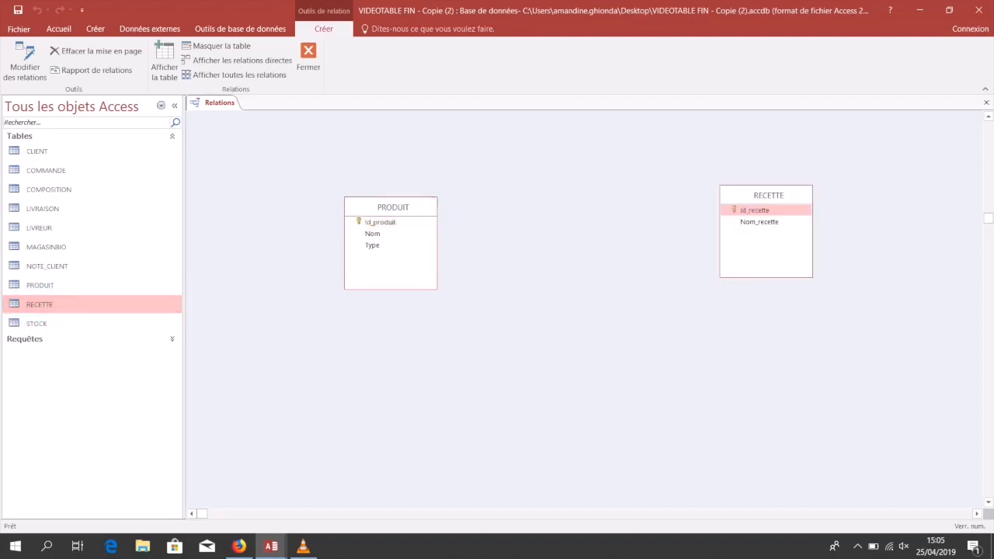
left_click_drag(49, 190, 582, 201)
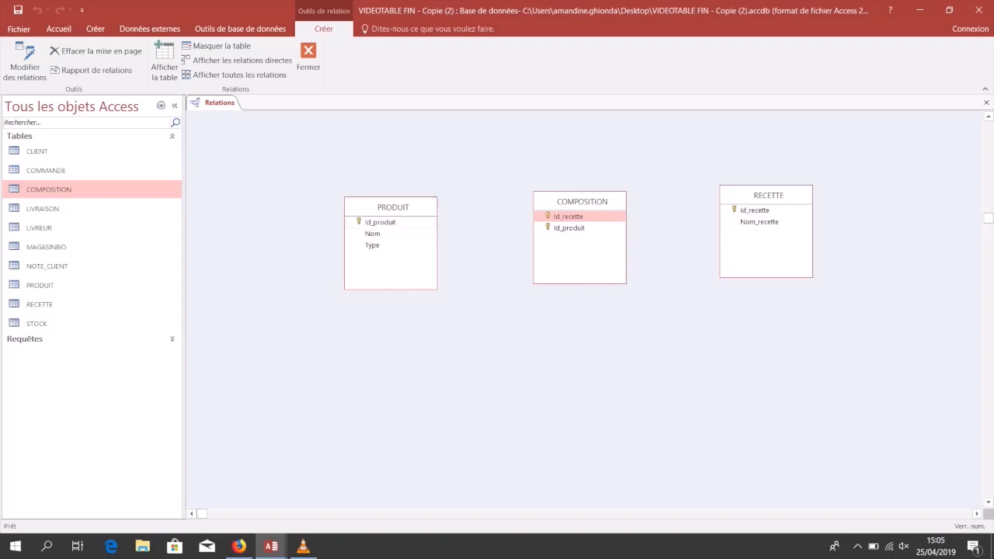
Relate PRODUIT to COMPOSITION on Id_produit with referential integrity, cascading updates and deletions, and join type 1.
left_click(385, 223)
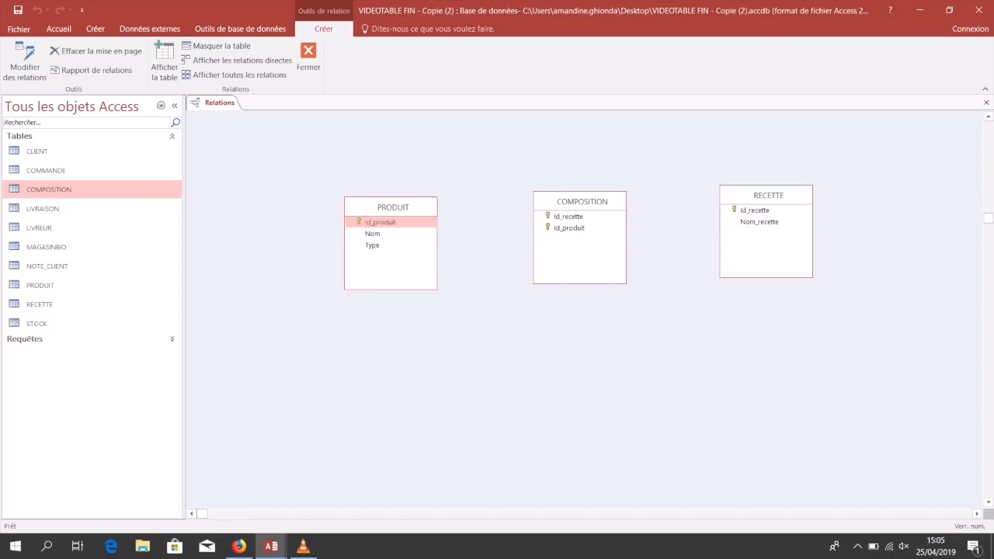
left_click_drag(385, 223, 569, 228)
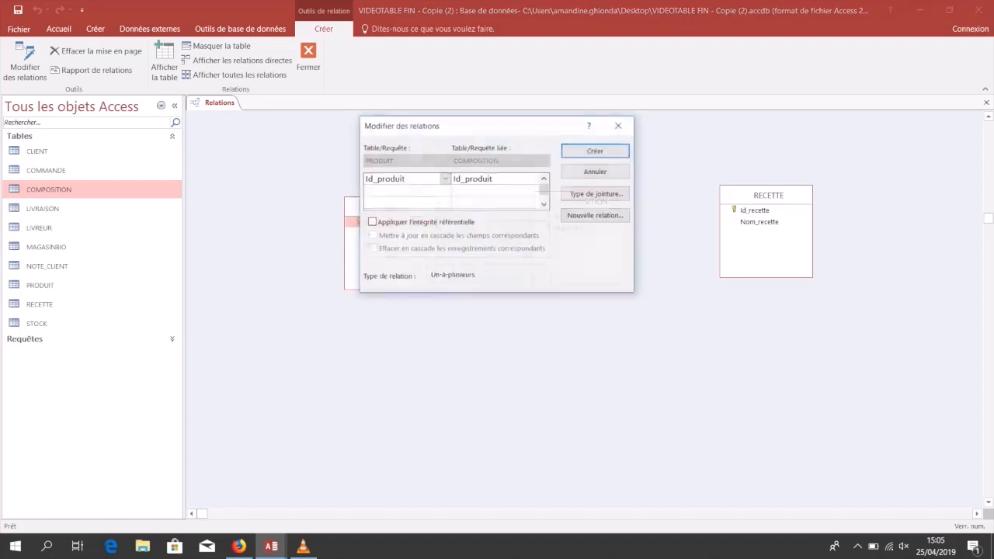
left_click(372, 222)
left_click(373, 248)
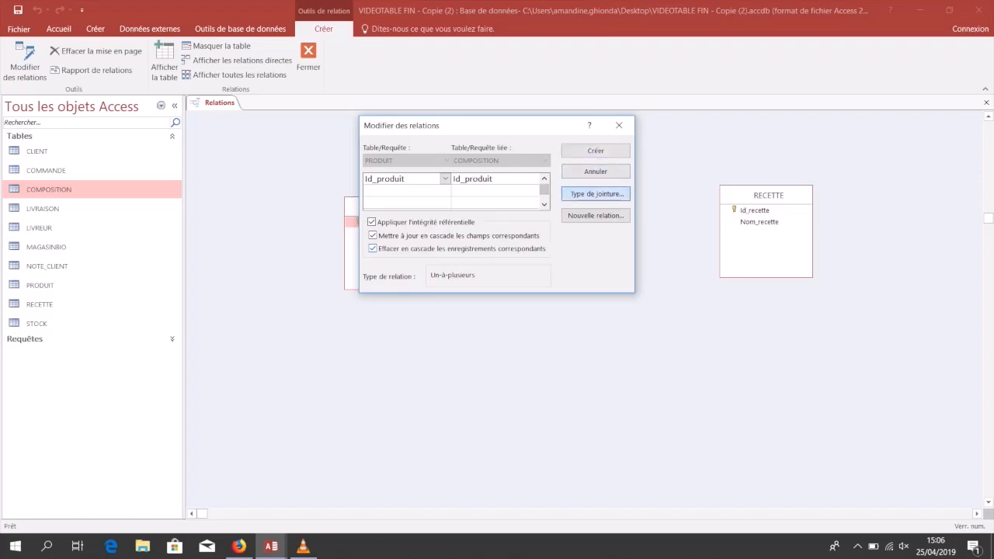
left_click(596, 193)
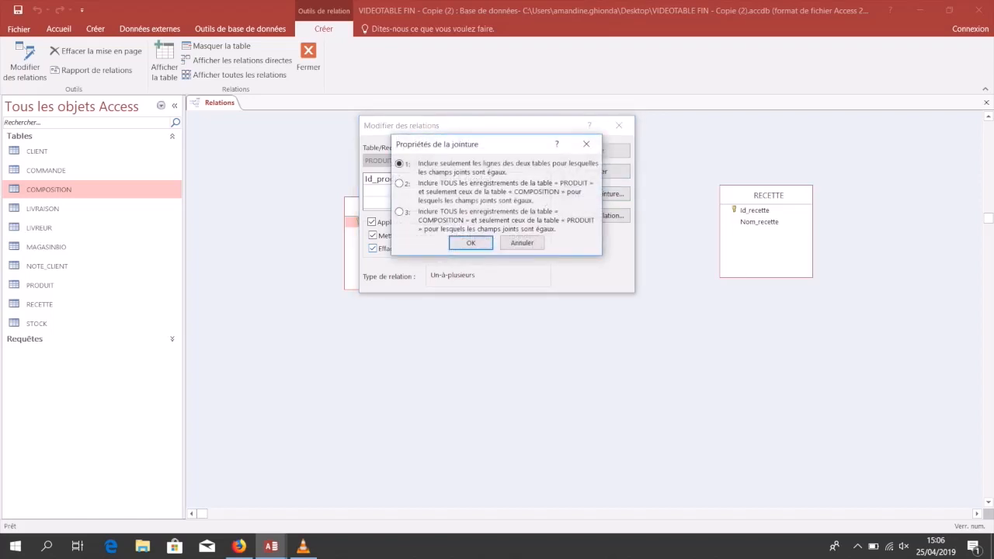
key("Return")
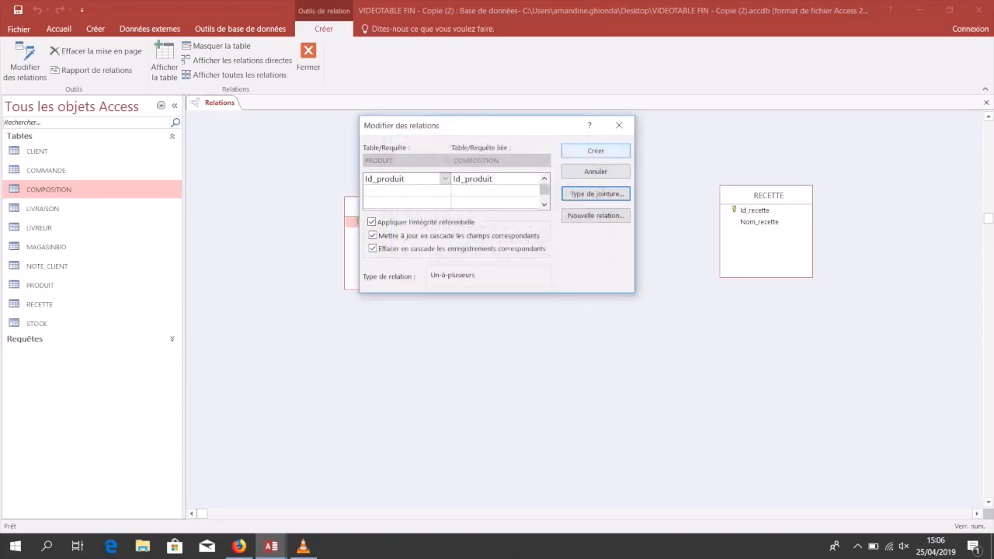
left_click(596, 150)
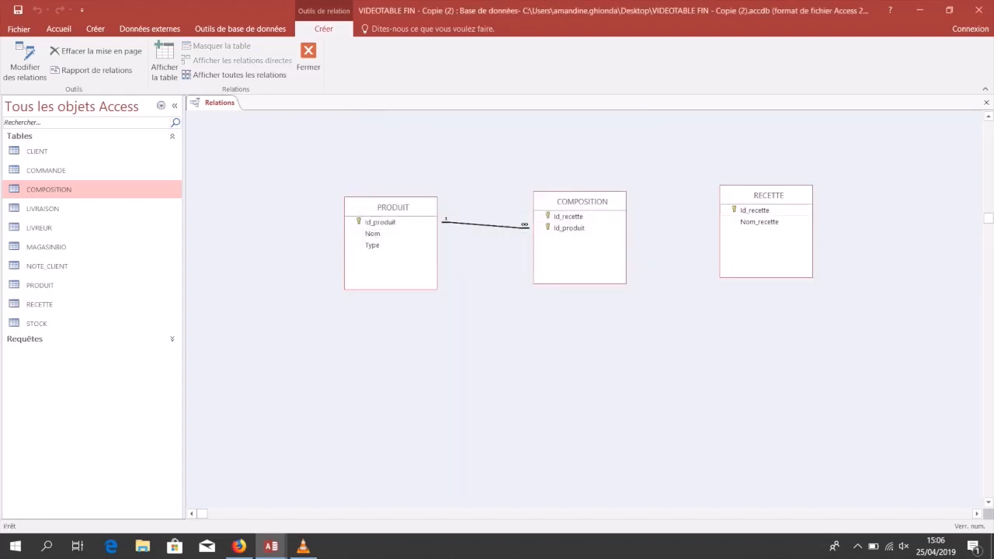
Relate RECETTE to COMPOSITION on Id_recette with referential integrity, cascading updates and deletions, and join type 1.
left_click(754, 211)
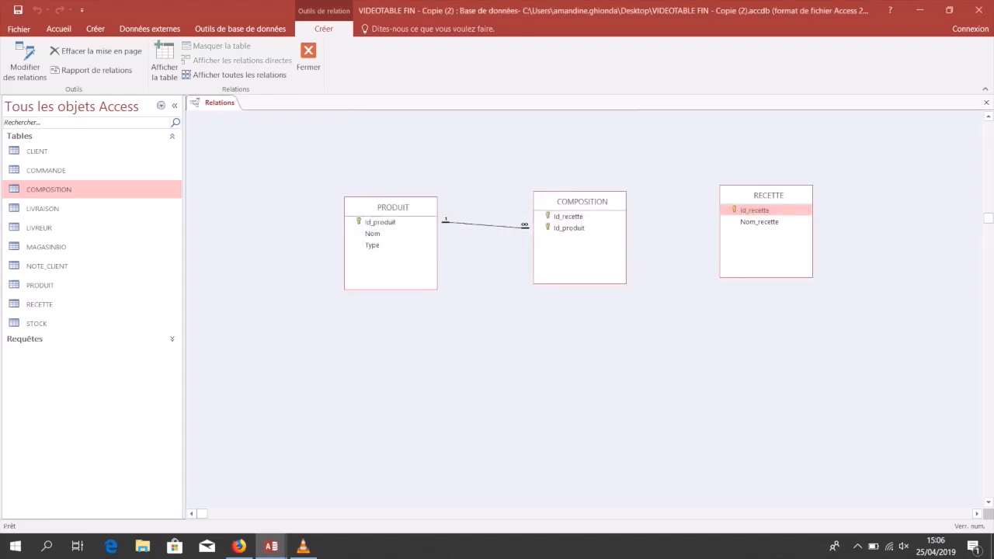
left_click_drag(754, 211, 567, 217)
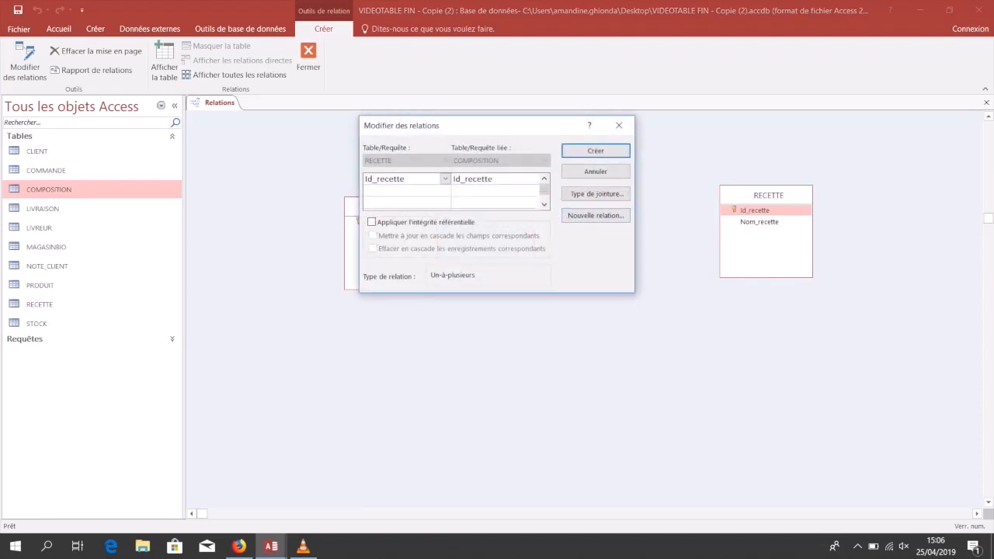
left_click(372, 222)
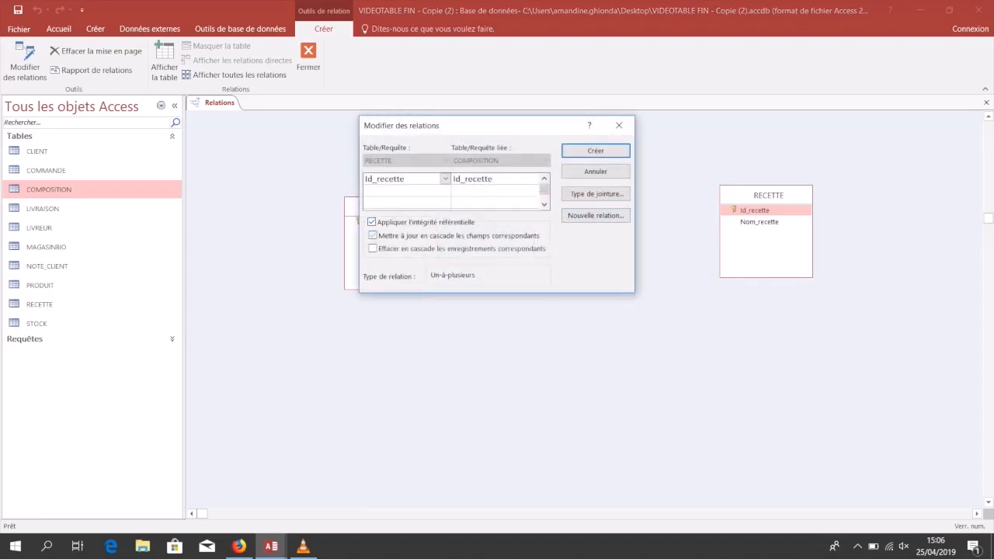
left_click(372, 249)
left_click(596, 193)
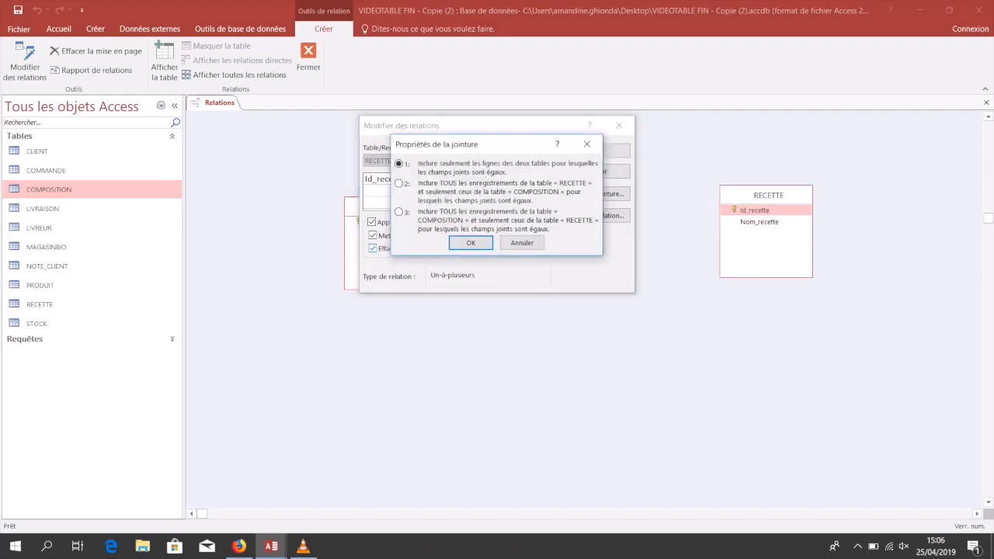
key("Return")
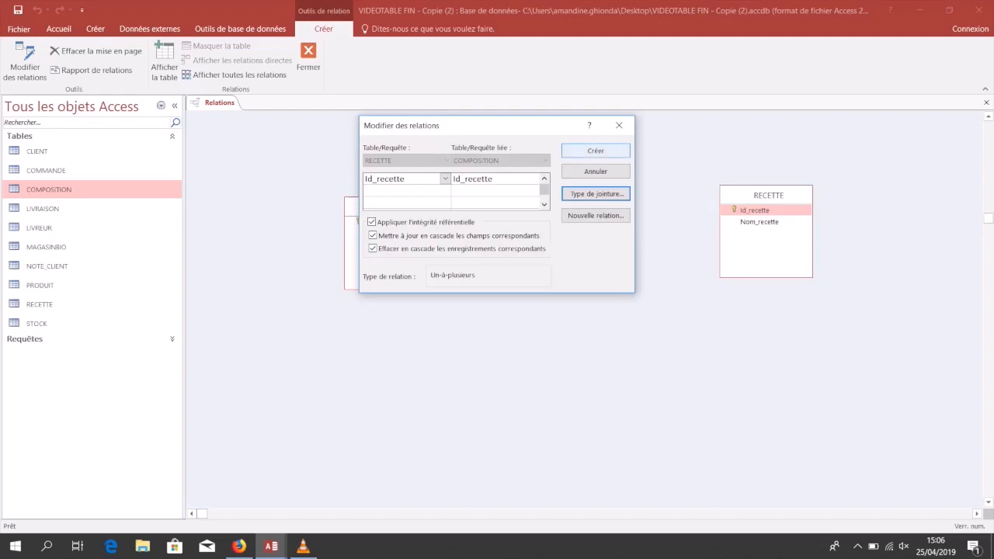
left_click(595, 151)
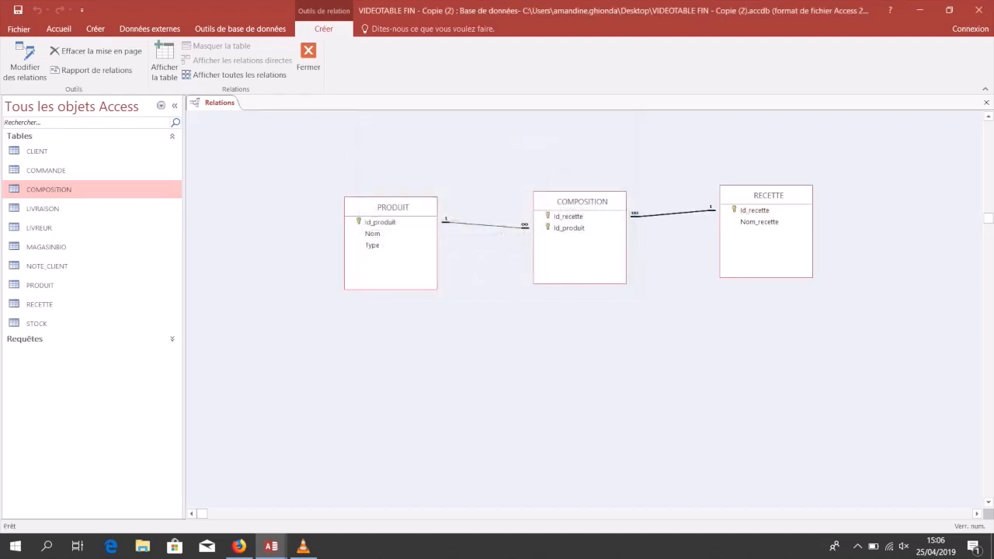
Shift the COMPOSITION table slightly towards PRODUIT and add the CLIENT table to the relationships layout.
left_click_drag(581, 202, 570, 203)
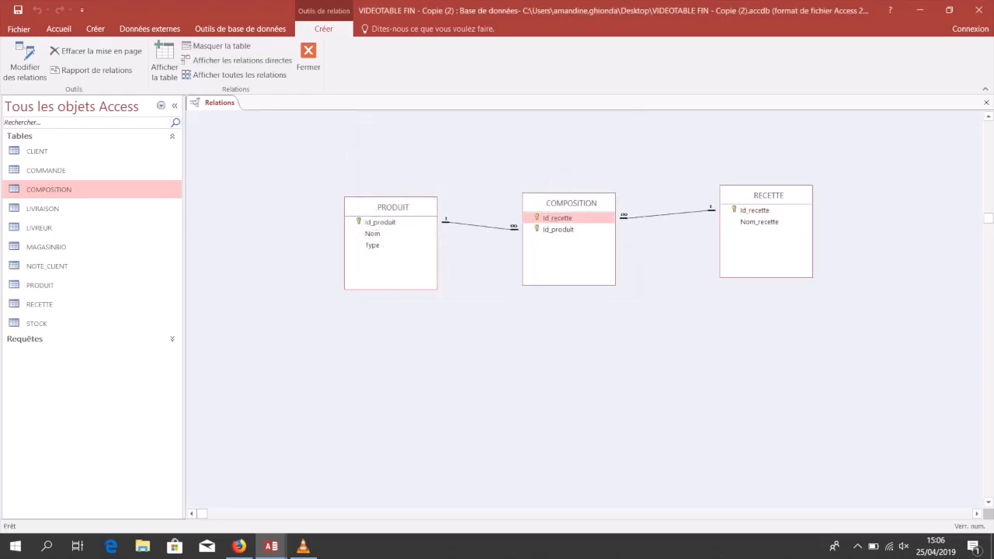
left_click_drag(38, 151, 276, 158)
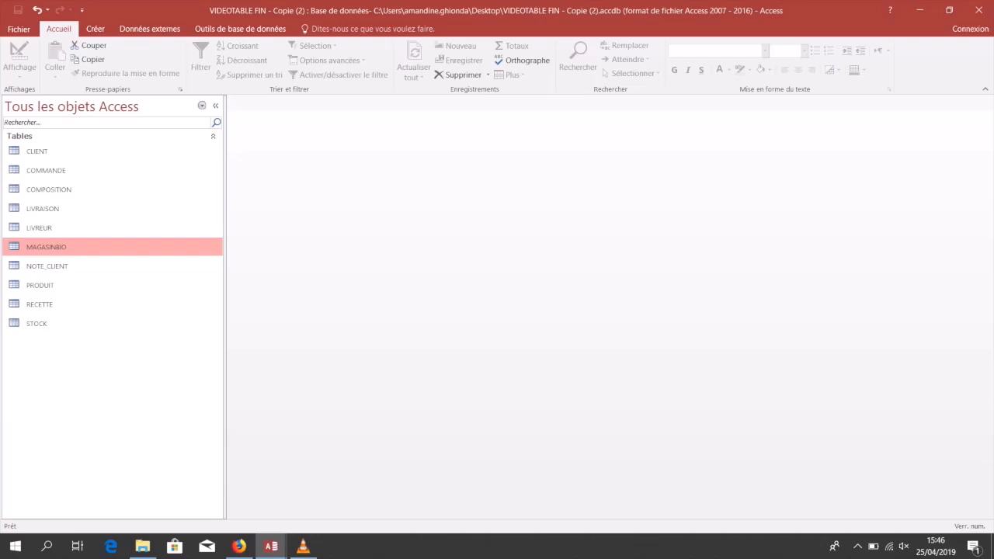
Create a new query in design view based on the CLIENT and MAGASINBIO tables.
left_click(239, 28)
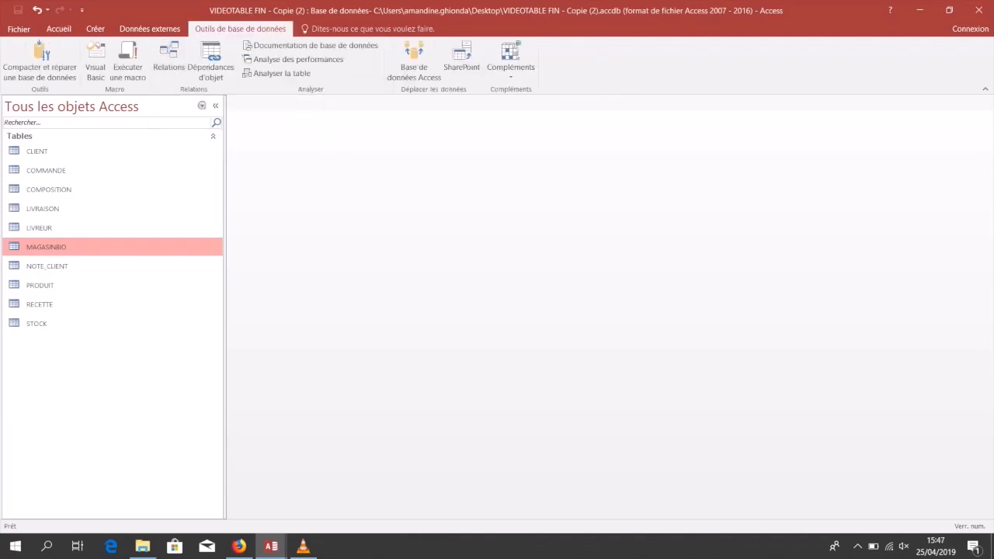
left_click(95, 29)
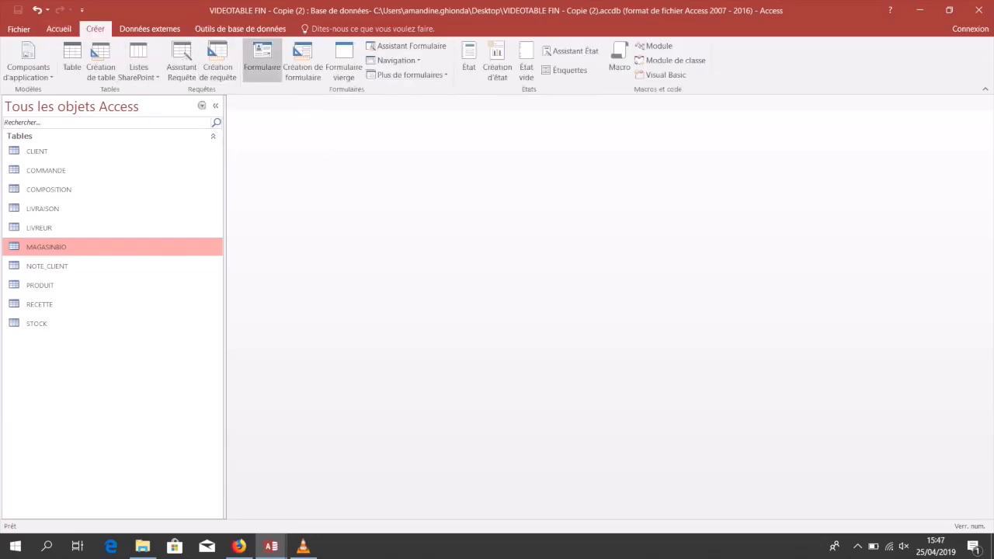
left_click(217, 62)
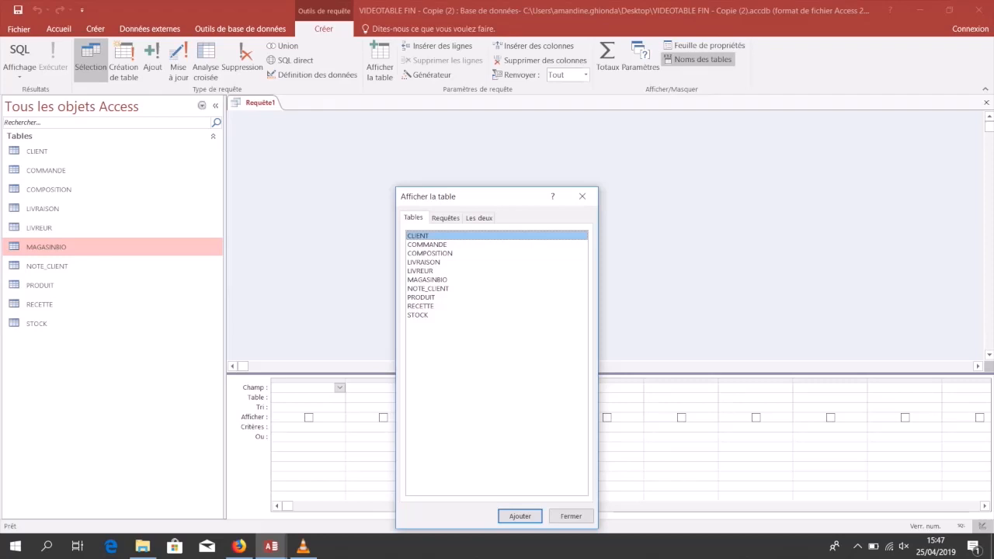
key("Return")
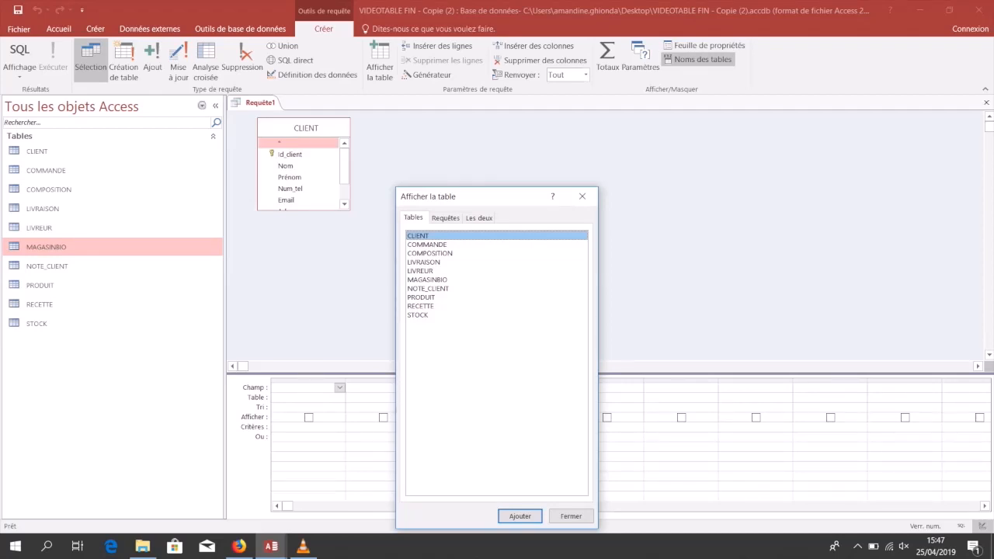
double_click(427, 279)
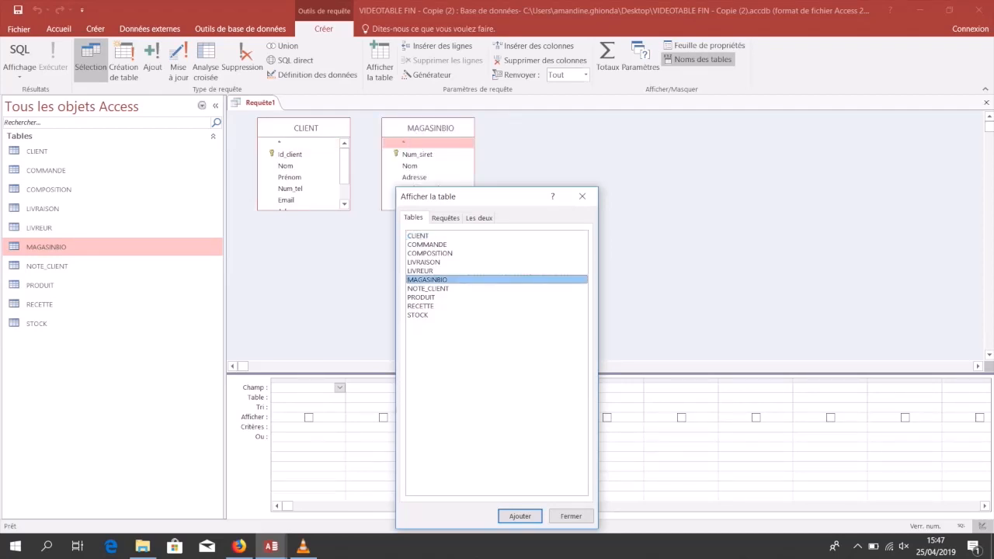
left_click(581, 196)
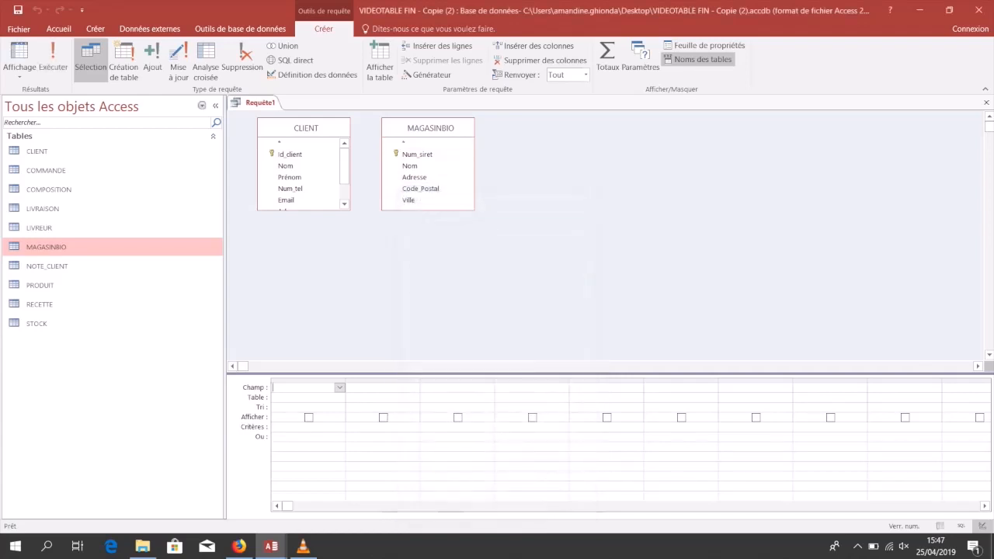
Move the MAGASINBIO table away from CLIENT in the query design and add the COMMANDE table between them.
left_click_drag(428, 128, 602, 128)
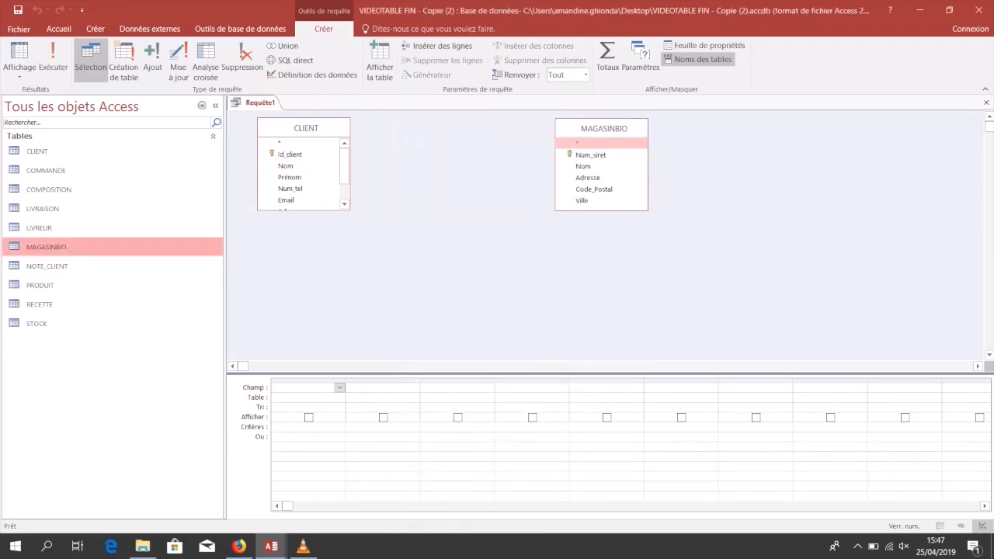
left_click(47, 170)
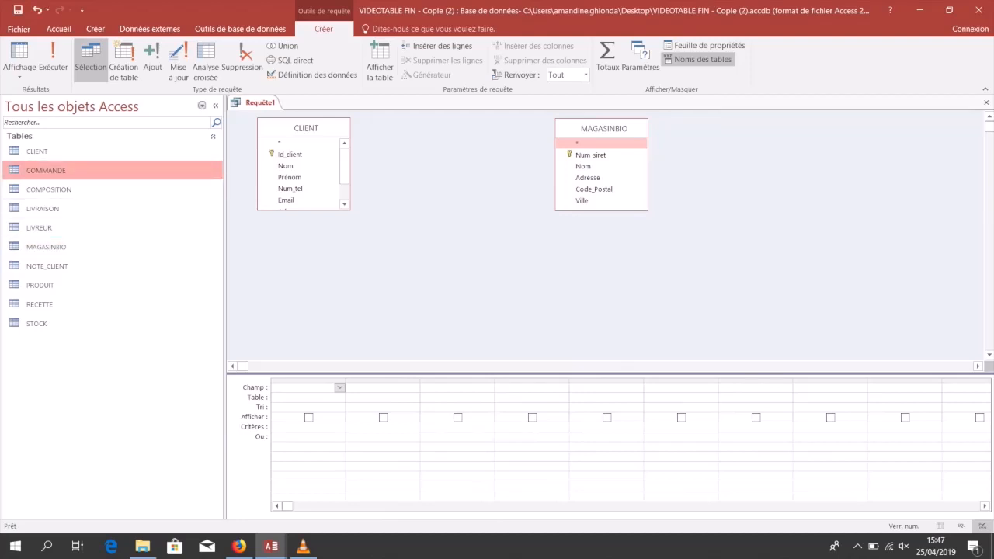
left_click_drag(47, 170, 458, 164)
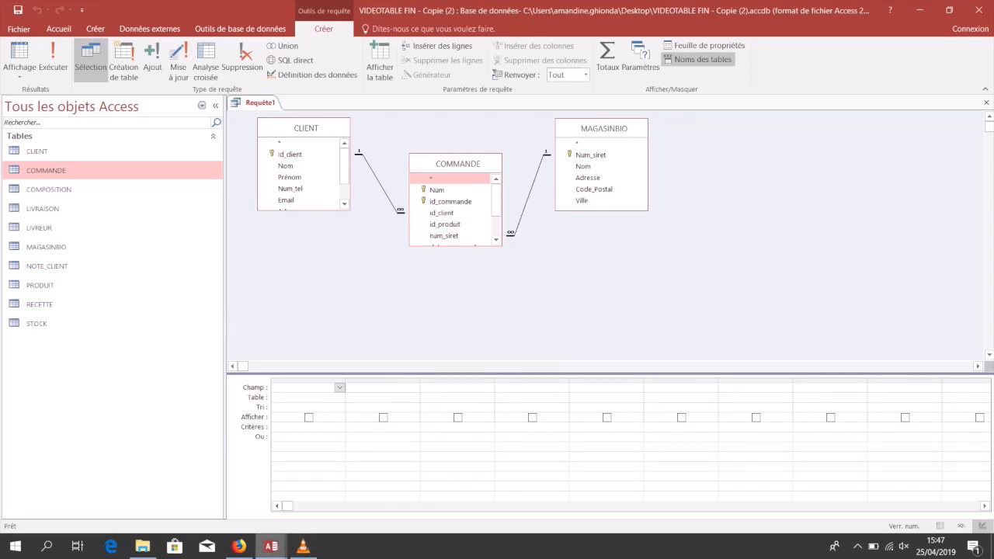
Check the relationships diagram in the VIDEOTABLE FIN database window, and return to the query in the copied database.
left_click(271, 546)
left_click(199, 485)
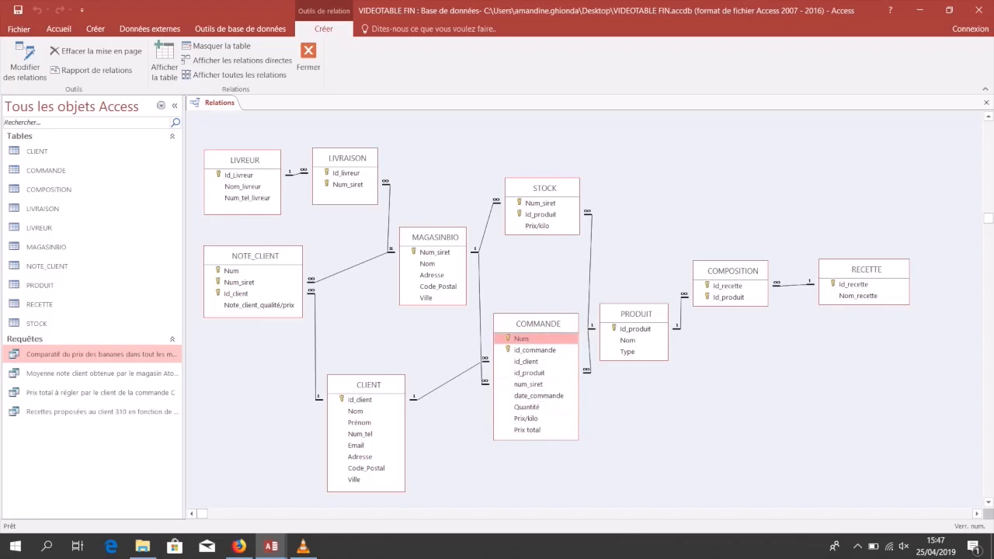
left_click(271, 546)
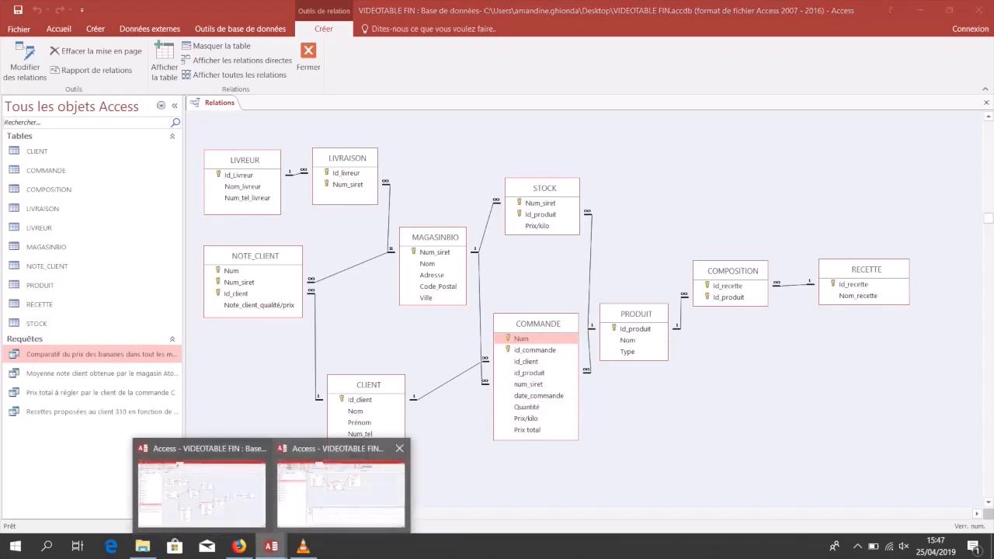
left_click(341, 492)
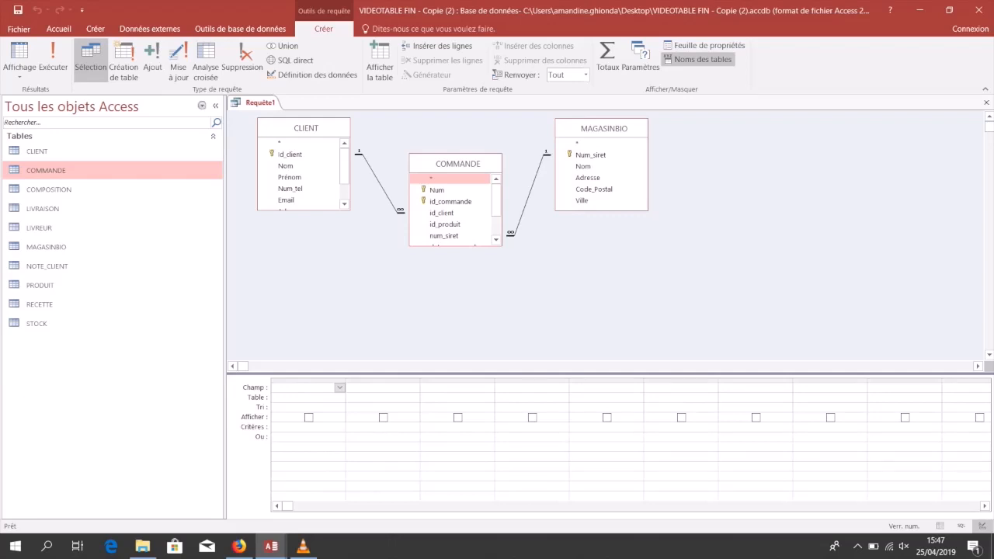
Add the id_commande field from the COMMANDE table as the query's first column.
left_click(340, 397)
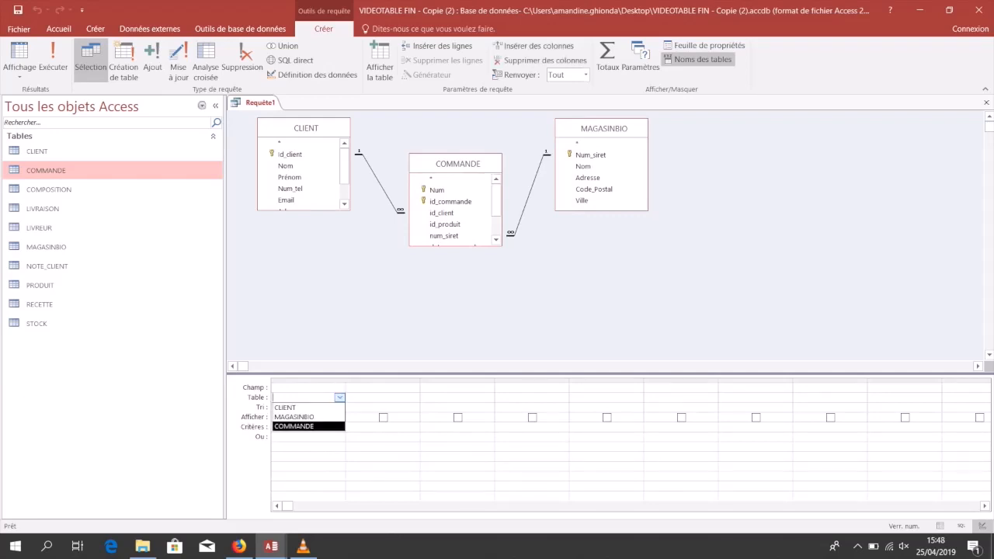
key("Return")
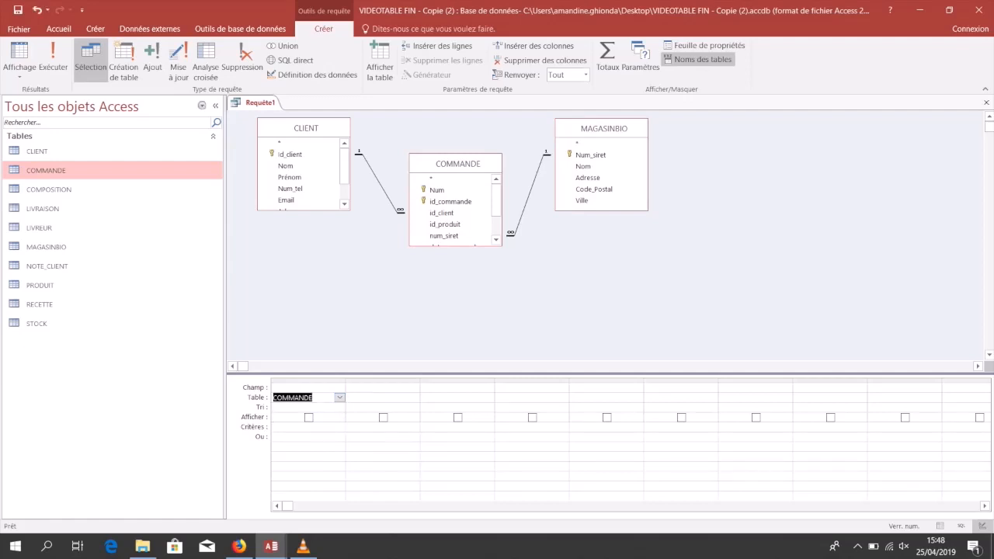
key("Up")
key("alt+Down")
key("Down")
key("Down")
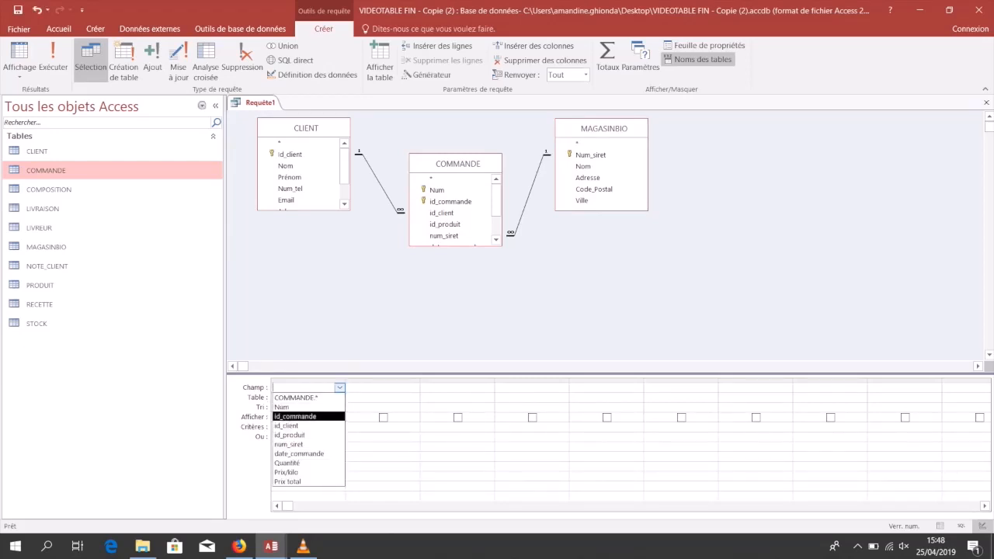
key("Return")
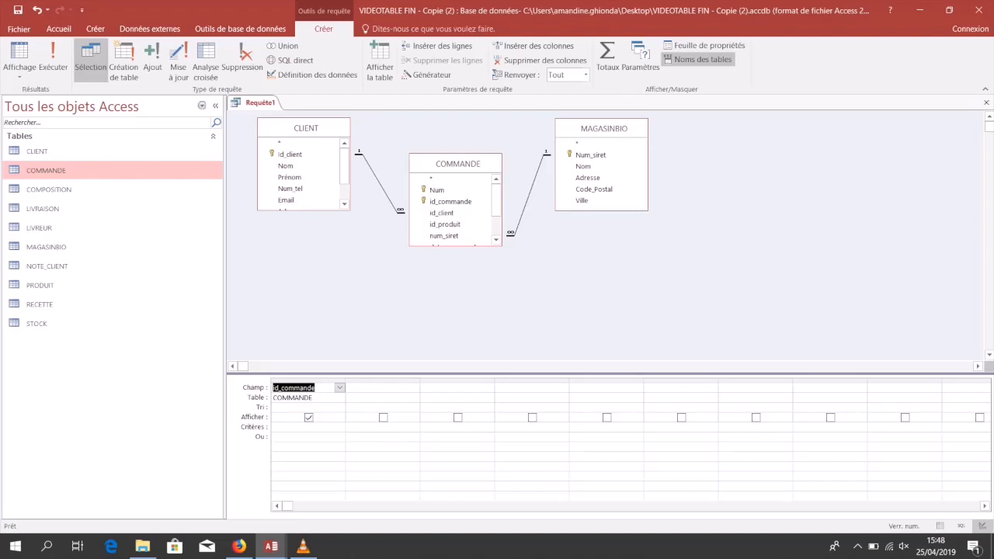
Set the criterion "C" on id_commande and enable totals for the query, keeping the Regroupement operation.
left_click(301, 427)
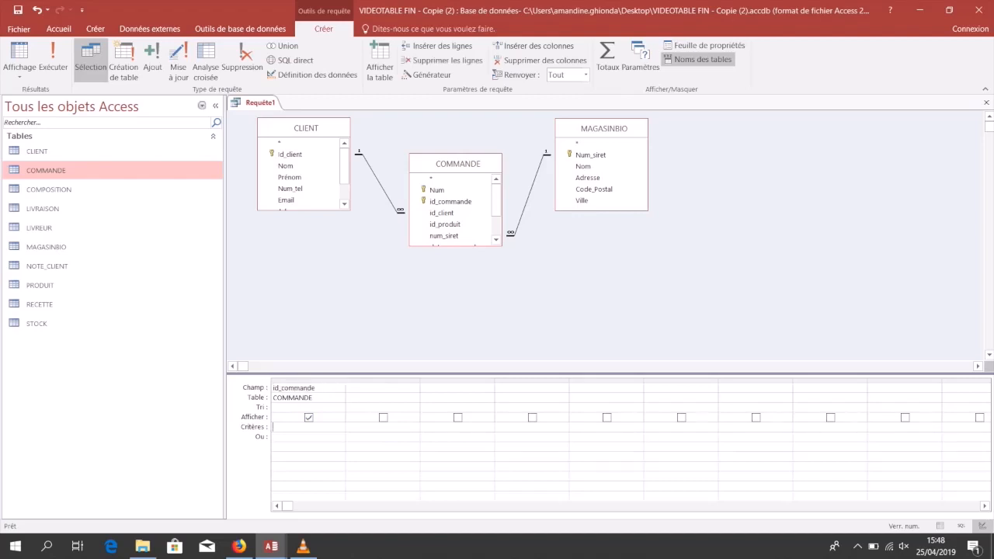
type("\"C\"")
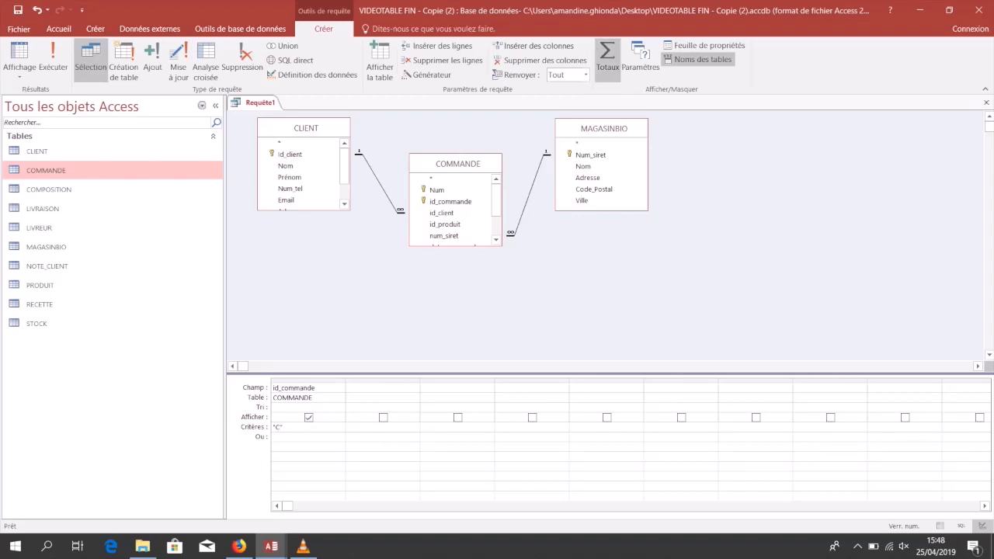
left_click(607, 55)
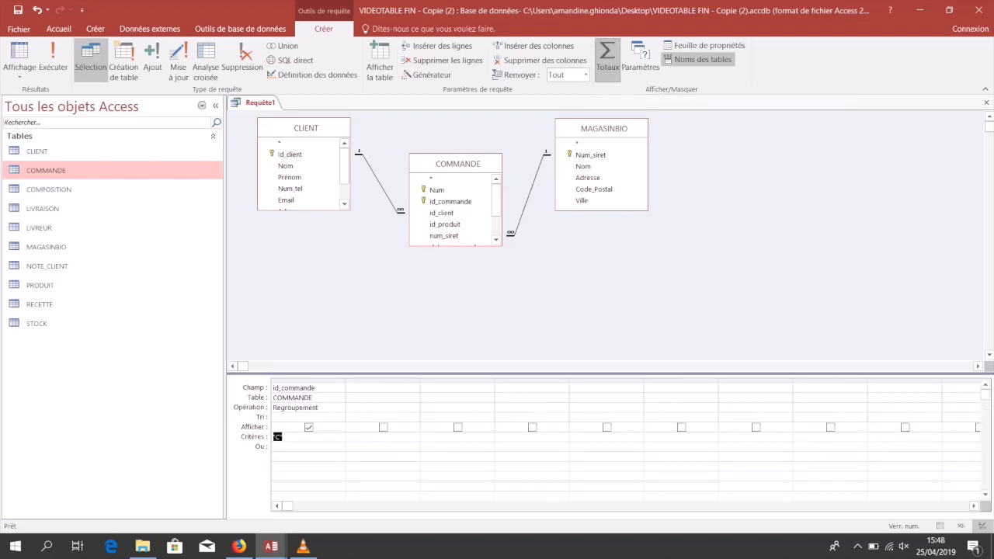
left_click(310, 407)
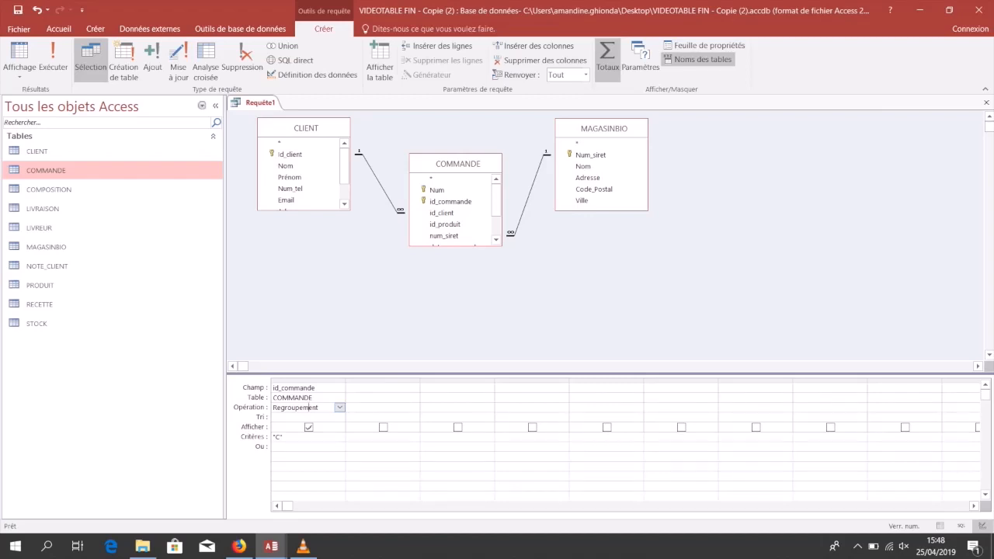
Add the Nom field from the CLIENT table as the query's second column.
left_click(347, 397)
left_click(414, 397)
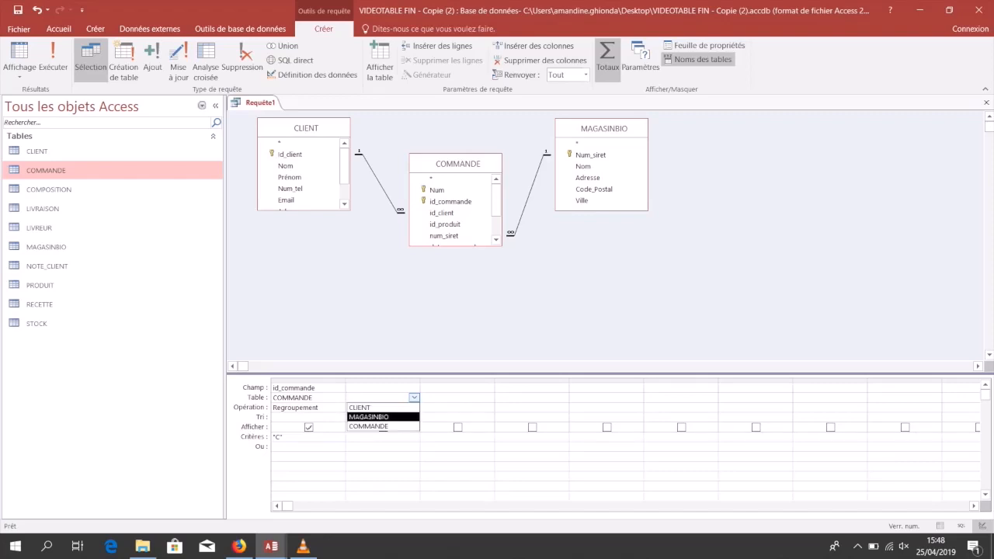
left_click(360, 408)
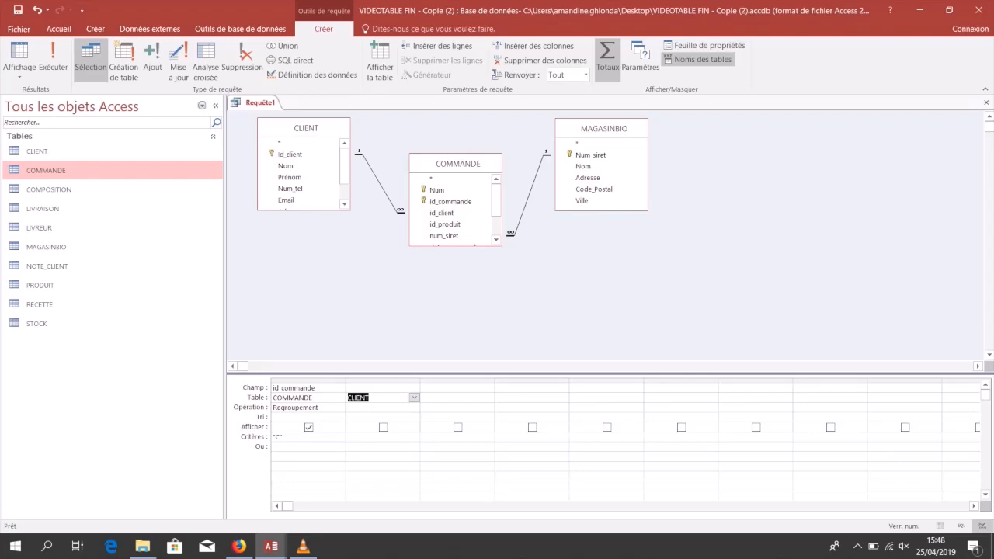
left_click(413, 387)
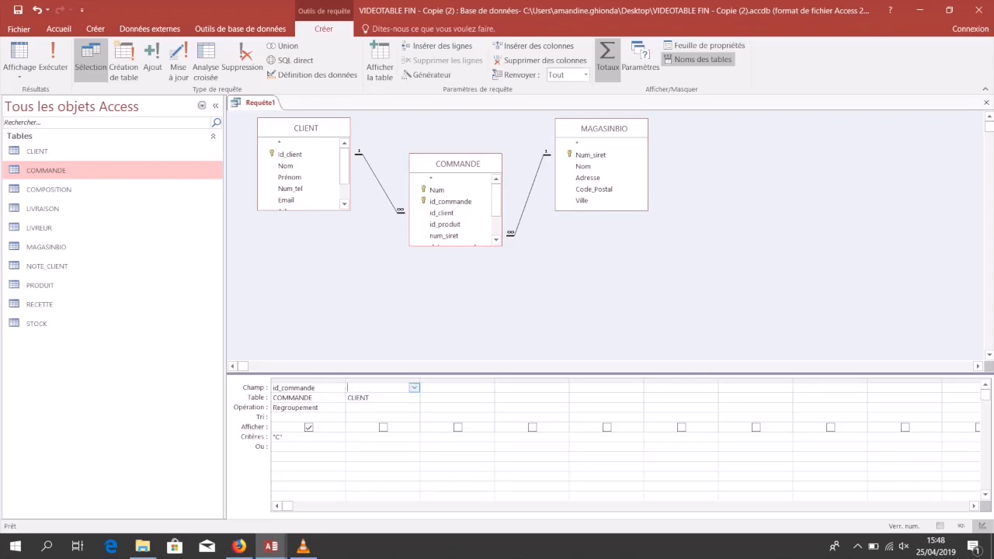
left_click(414, 387)
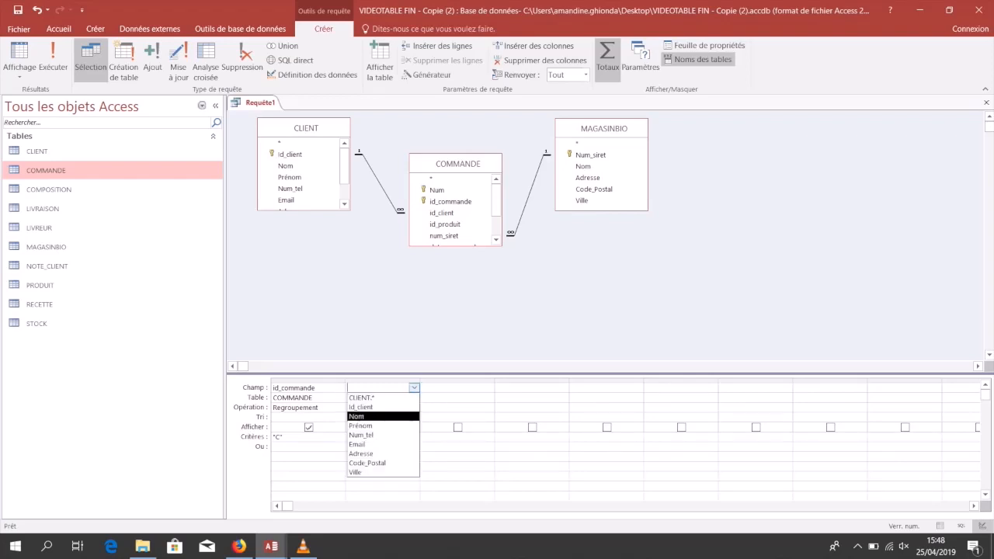
left_click(365, 416)
Add the Prénom field from the CLIENT table as the third column, leaving the Nom column displayed.
left_click(488, 397)
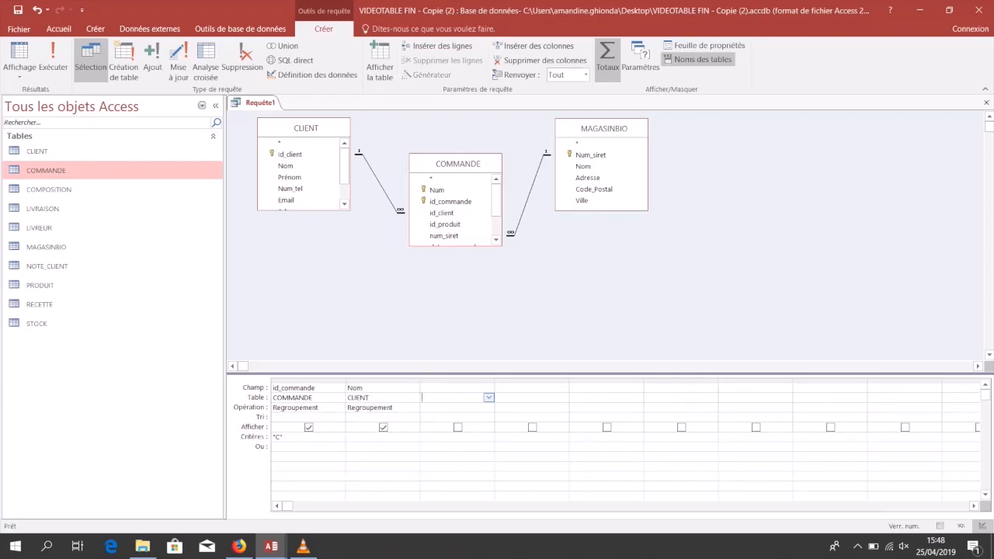
left_click(487, 397)
left_click(434, 405)
left_click(487, 387)
left_click(487, 387)
left_click(443, 426)
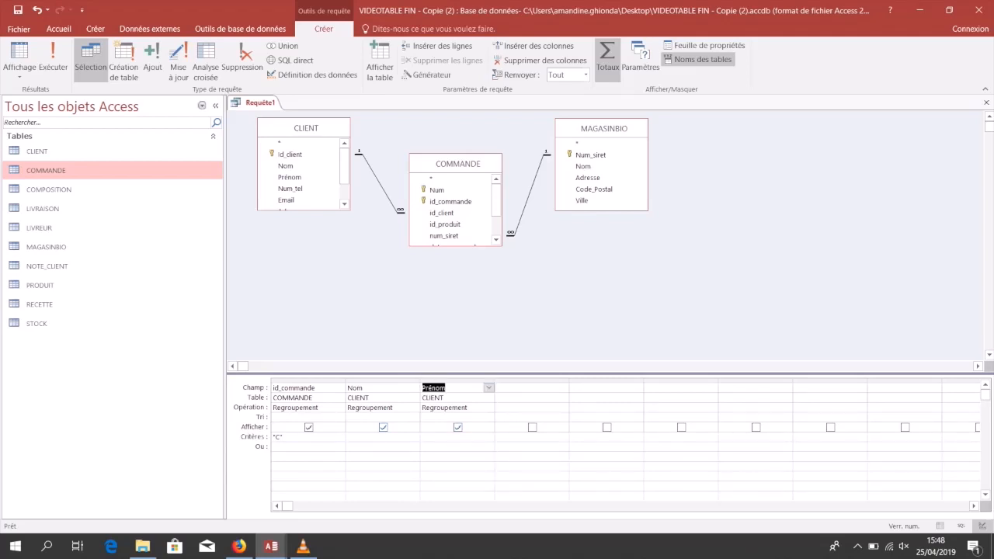
left_click(383, 427)
left_click(383, 427)
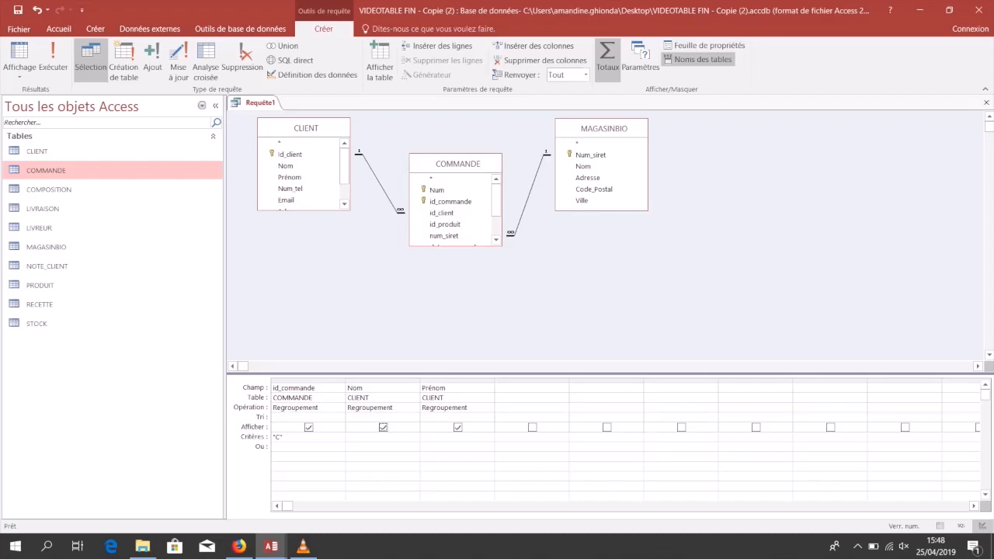
Open the COMMANDE, CLIENT and MAGASINBIO tables in datasheet view to inspect their records.
double_click(45, 170)
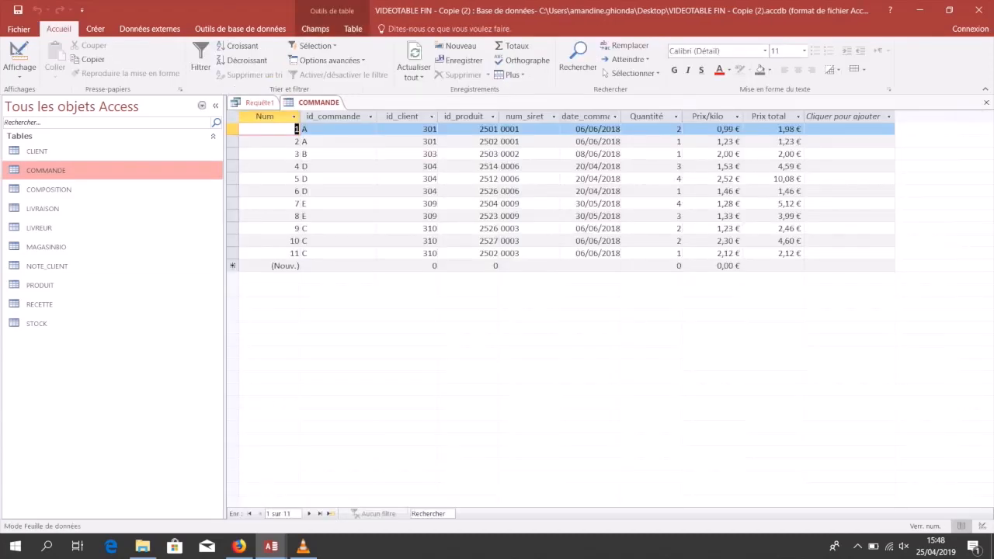
double_click(36, 151)
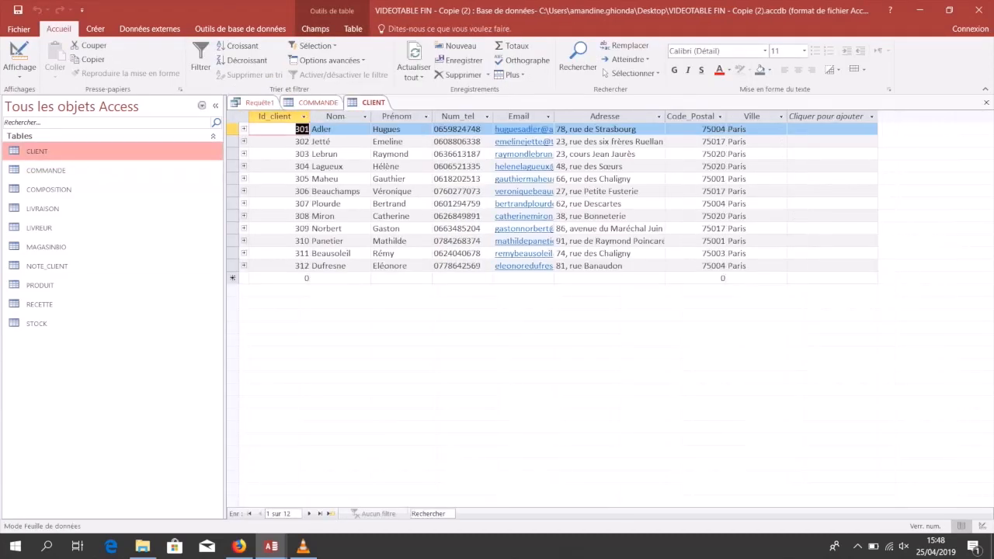
double_click(46, 246)
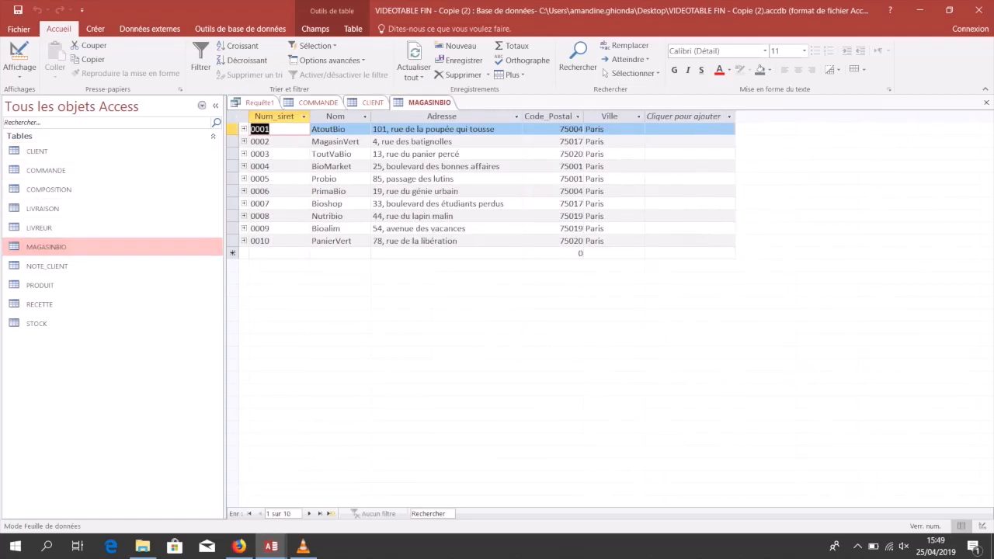
Examine the records of order C in the COMMANDE table, including their Prix total values.
left_click(318, 103)
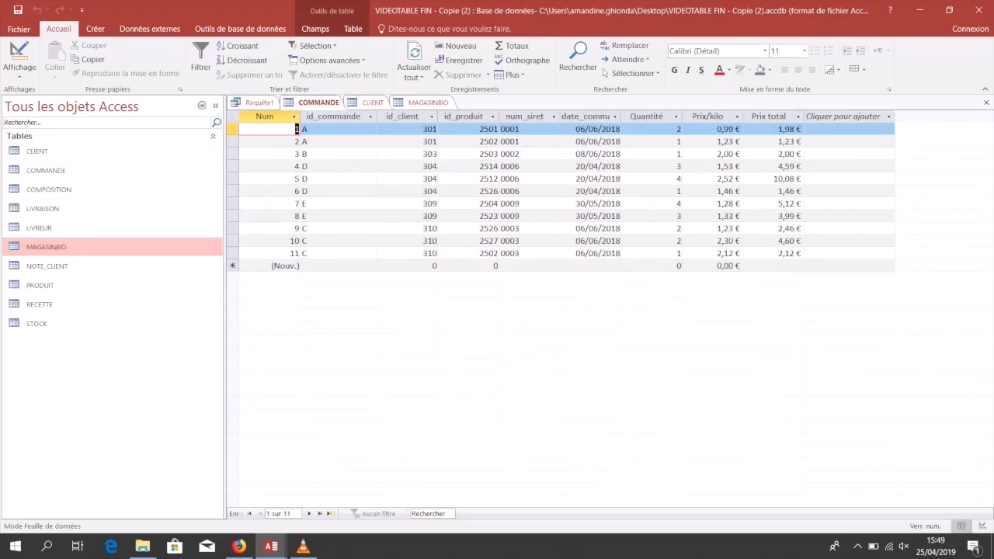
left_click(302, 228)
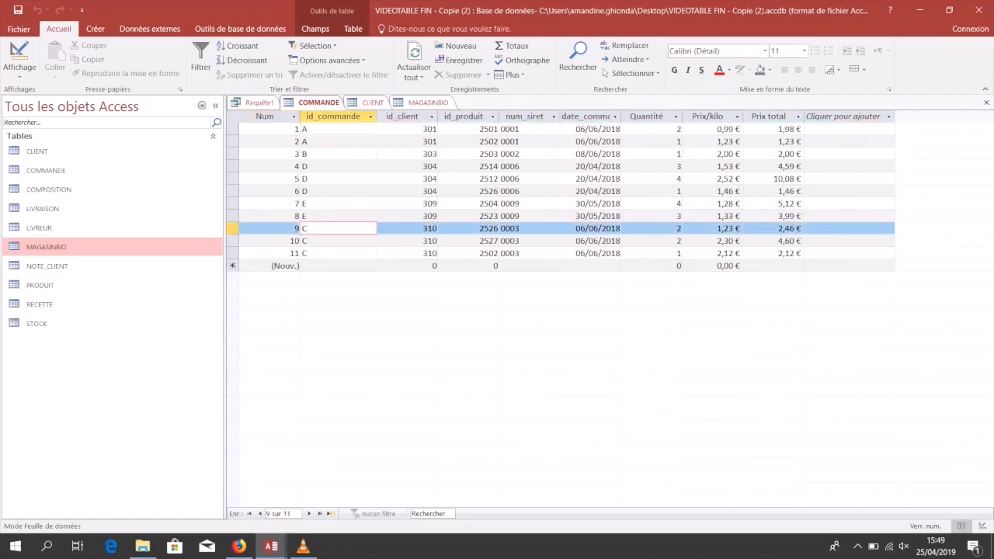
left_click(306, 240)
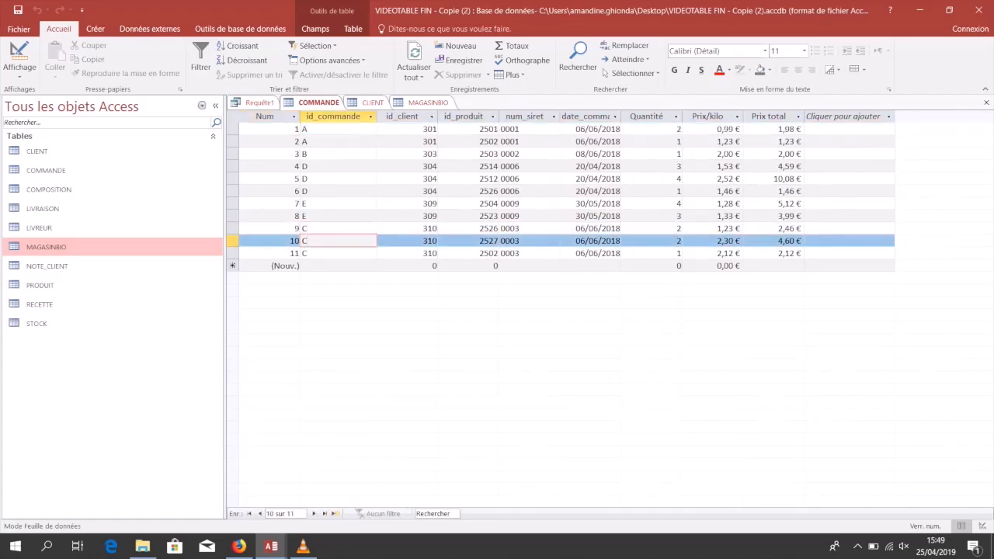
left_click(233, 228)
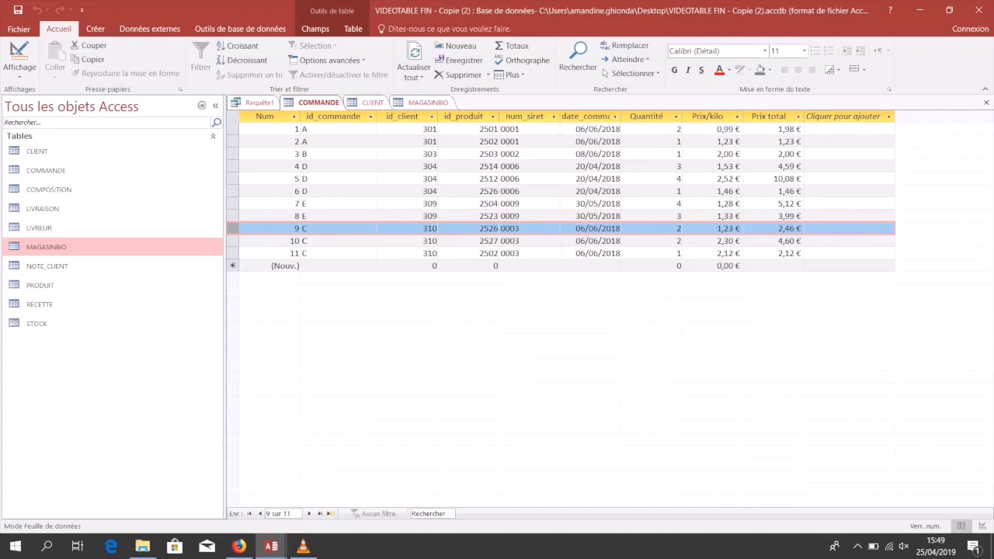
left_click(304, 228)
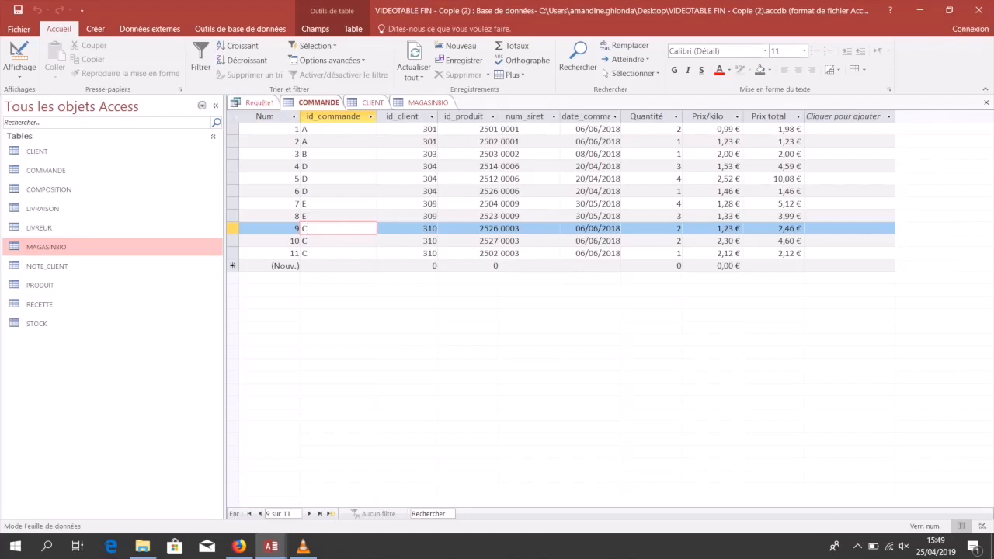
left_click_drag(241, 228, 853, 253)
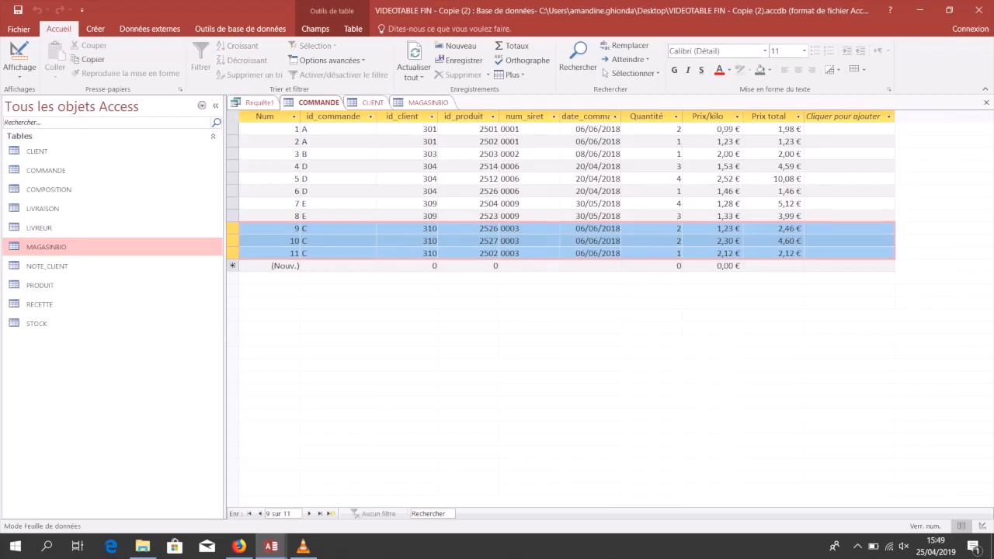
left_click(772, 229)
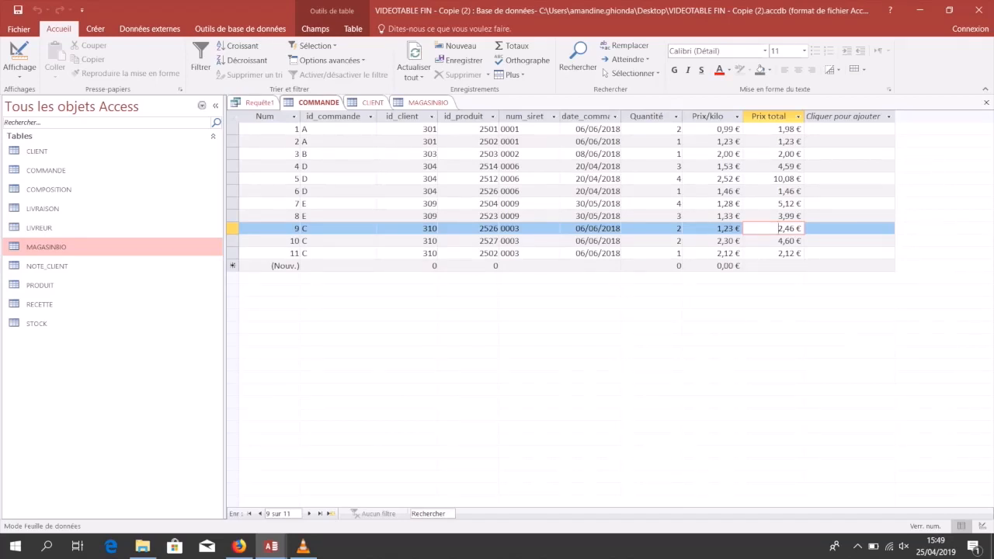
Inspect the calculated expression of the Prix total field in COMMANDE's design view, and return to the query design.
left_click(19, 74)
left_click(46, 126)
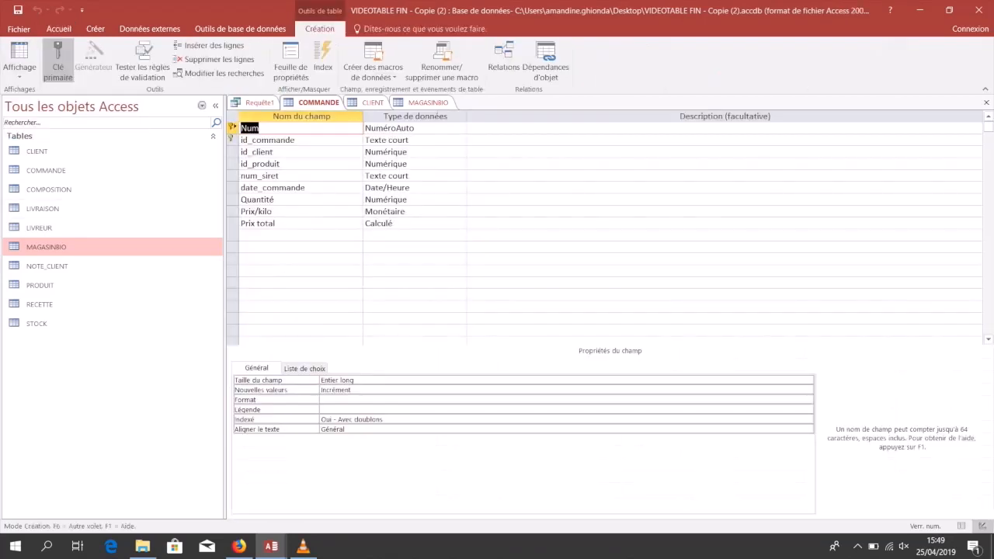
left_click(285, 223)
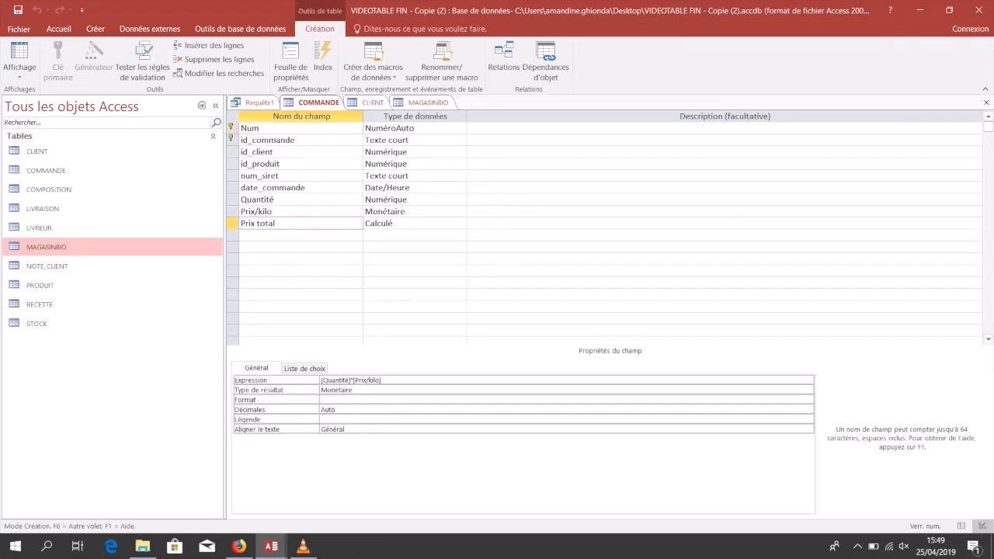
left_click(379, 223)
left_click_drag(386, 380, 320, 380)
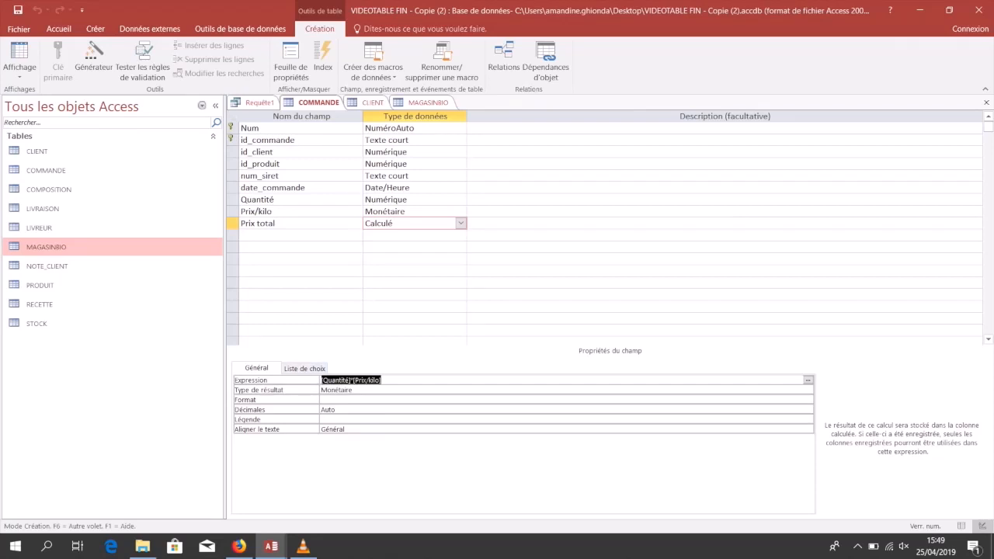
left_click(259, 103)
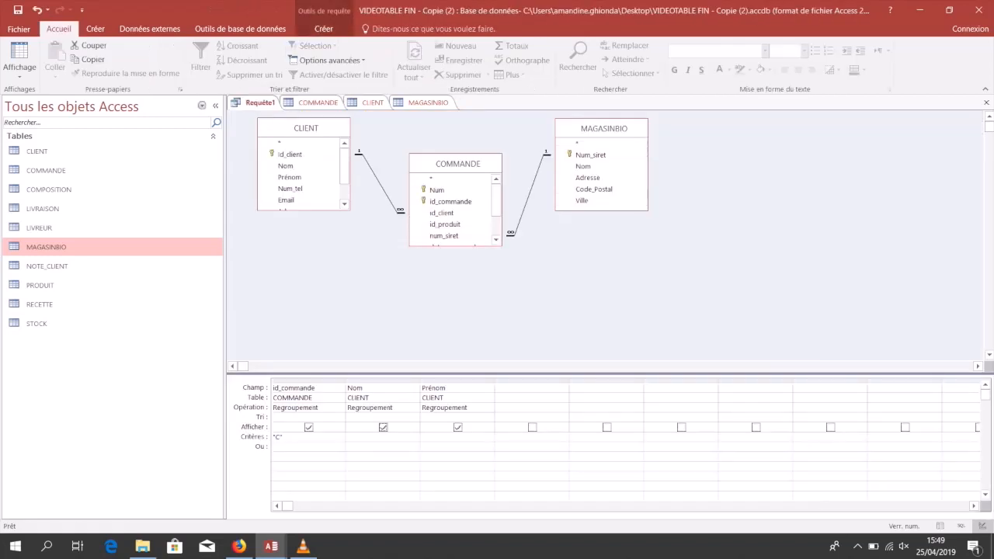
Add the Prix total field from the COMMANDE table as the fourth column of the query.
left_click(530, 398)
left_click(564, 398)
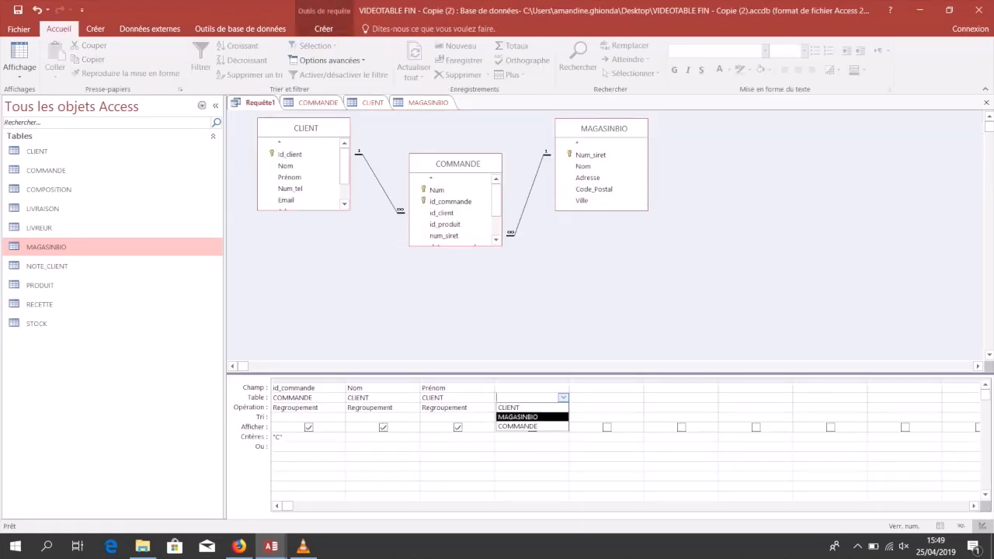
left_click(517, 427)
left_click(564, 386)
left_click(564, 387)
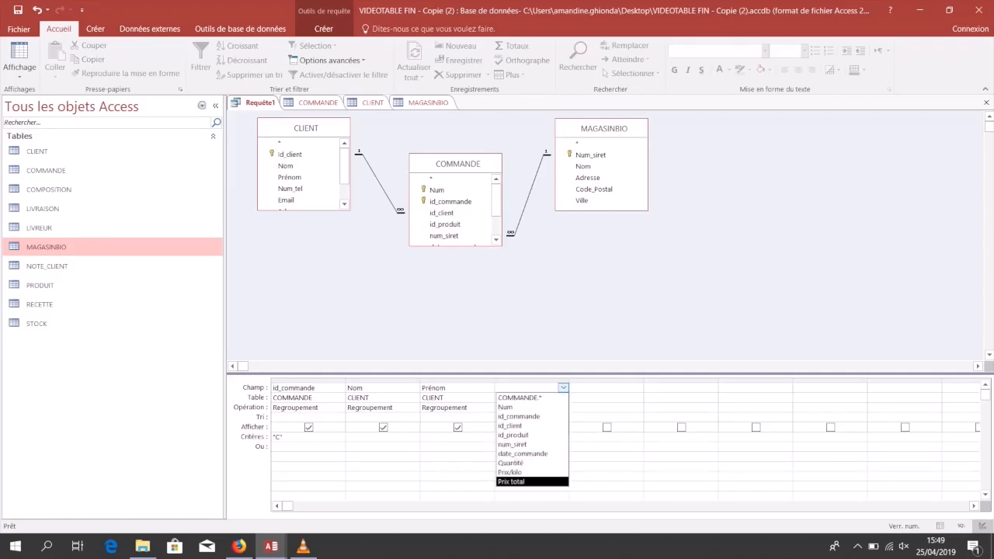
key("Return")
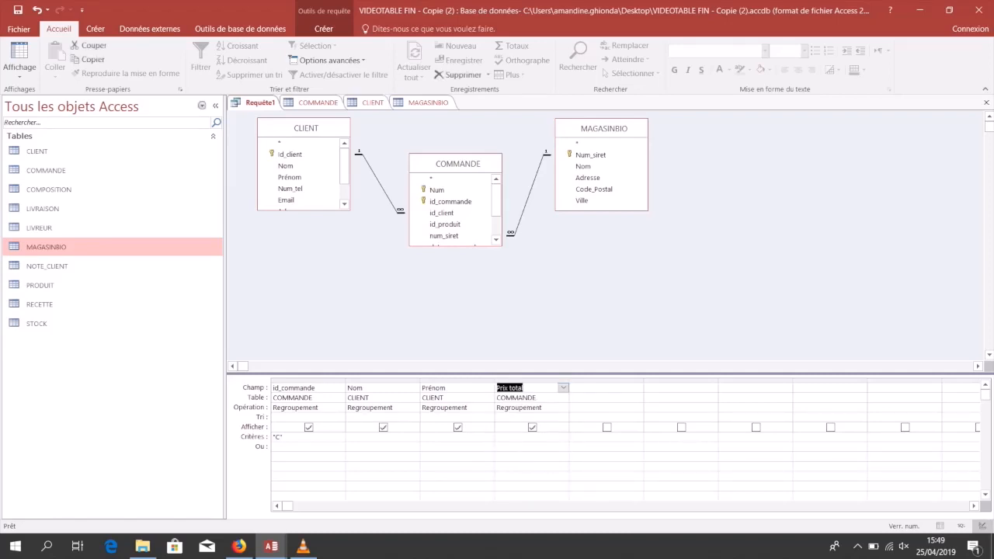
Set the total operation of the Prix total column to Somme, keeping the column displayed.
left_click(562, 407)
left_click(563, 407)
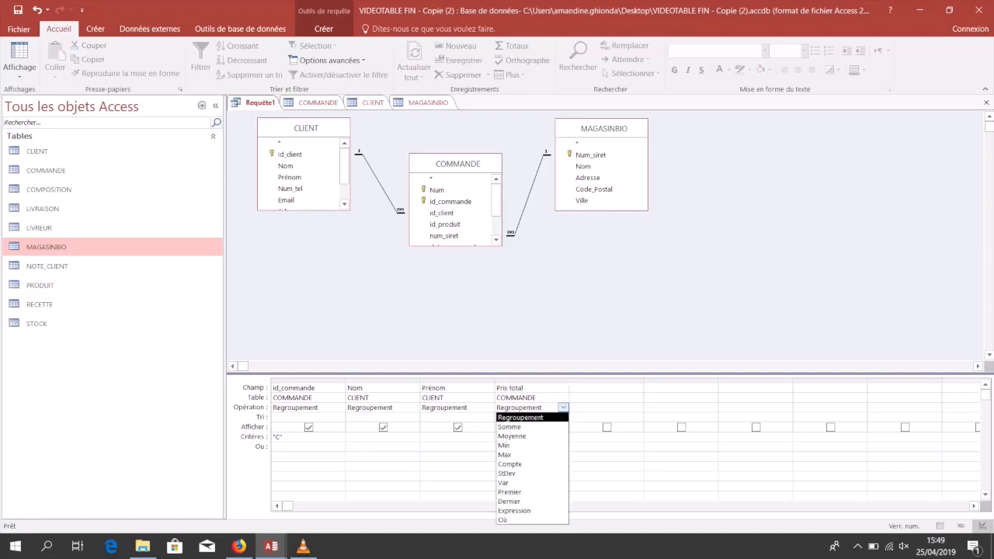
left_click(529, 427)
left_click(532, 427)
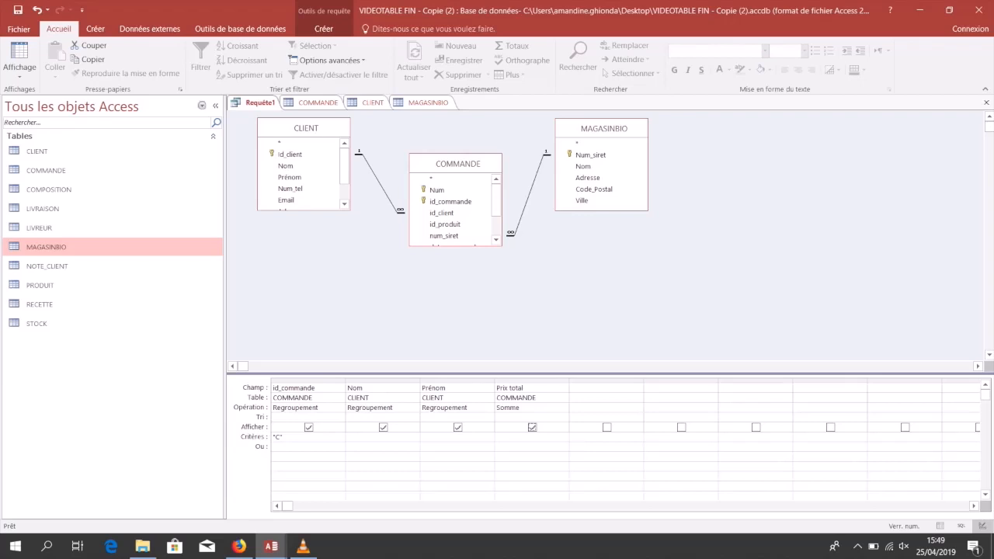
Add the Nom field from the MAGASINBIO table as the fifth column of the query.
left_click(606, 397)
left_click(638, 397)
left_click(598, 417)
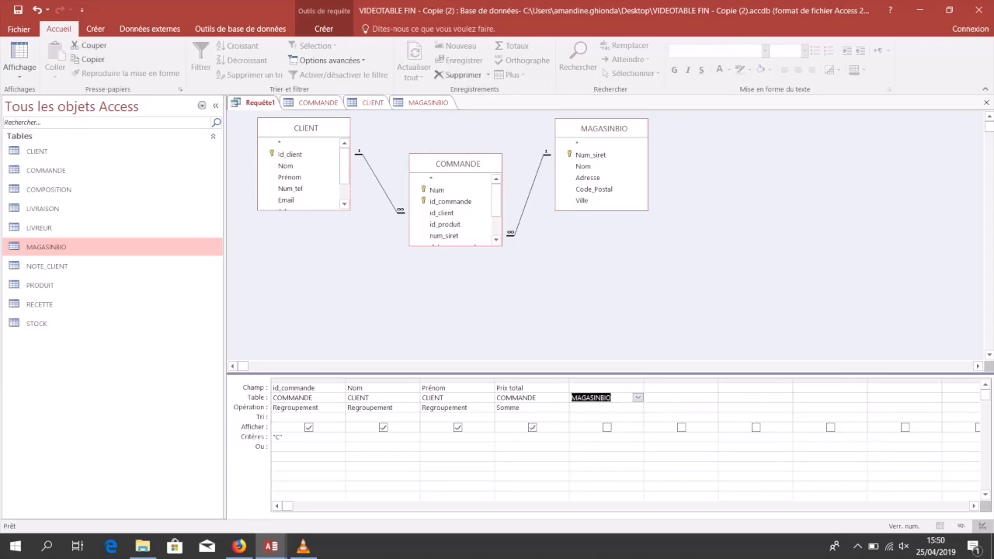
left_click(605, 388)
left_click(637, 388)
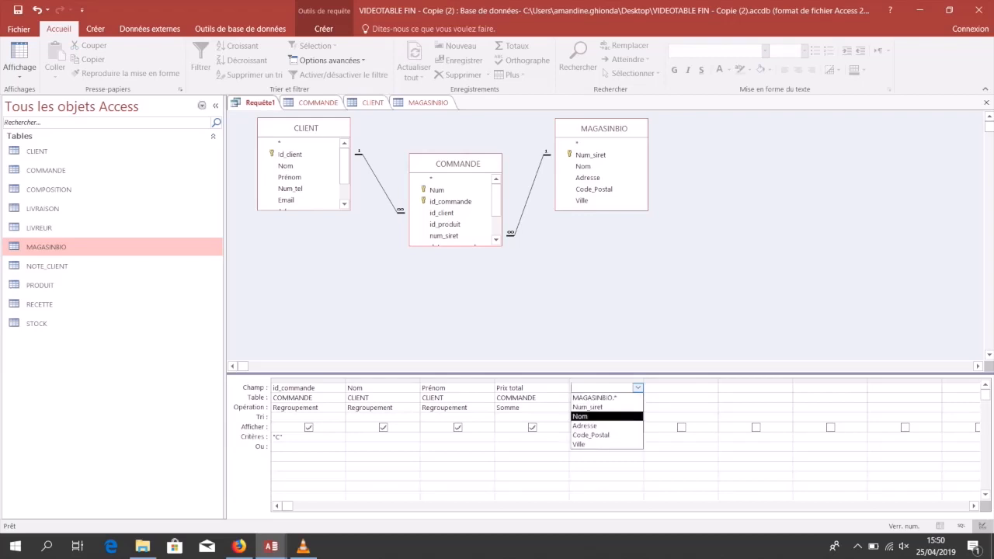
left_click(594, 416)
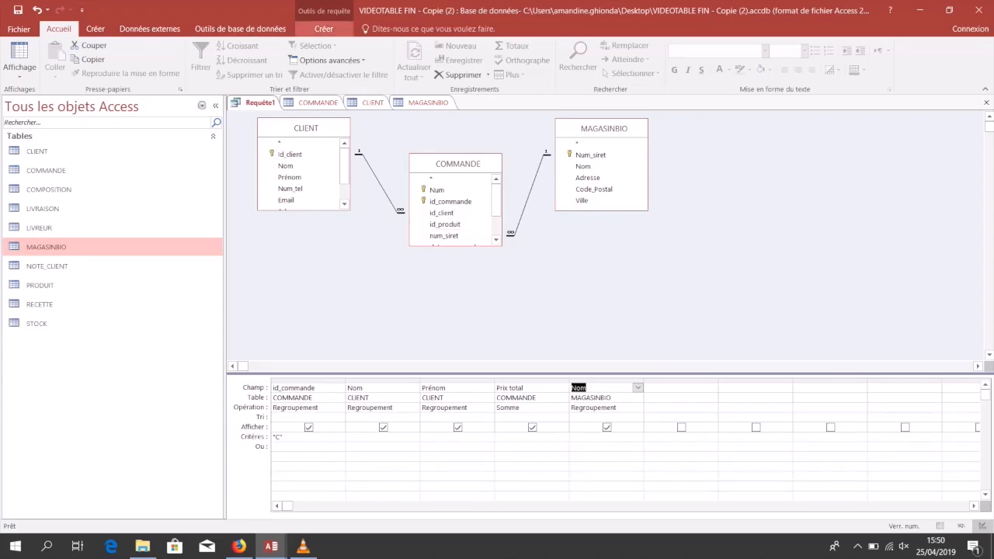
Try to run the query with its source tables still open, and dismiss the alert.
left_click(324, 29)
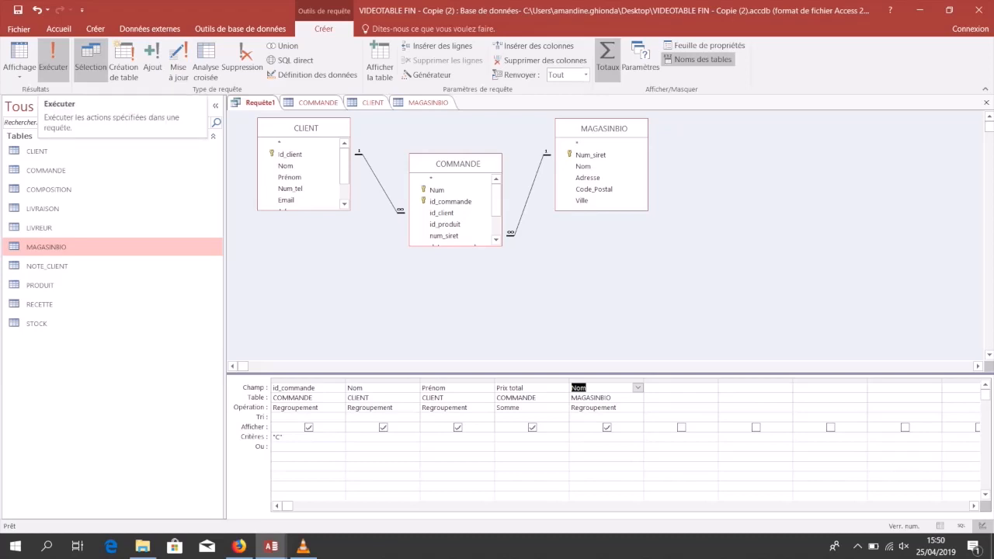
left_click(53, 58)
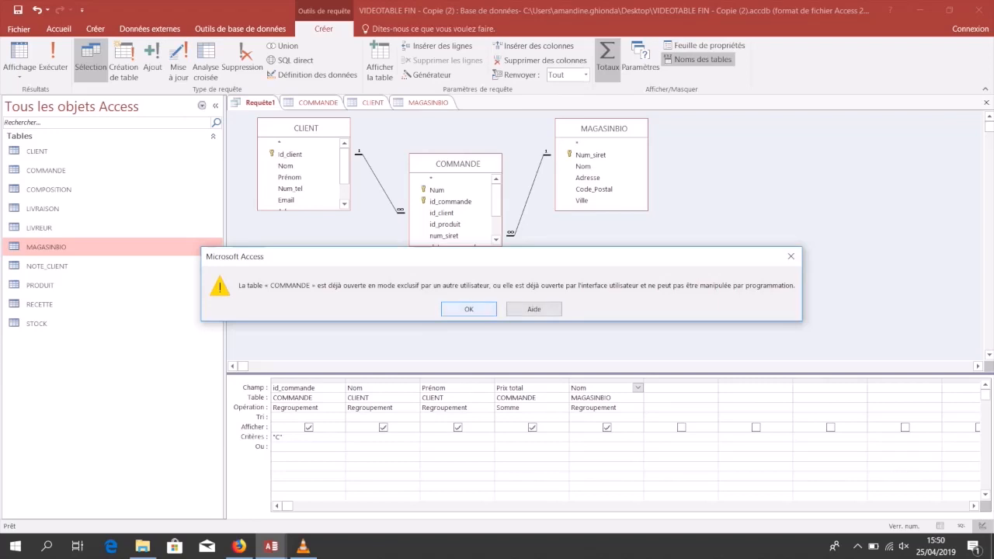
key("Return")
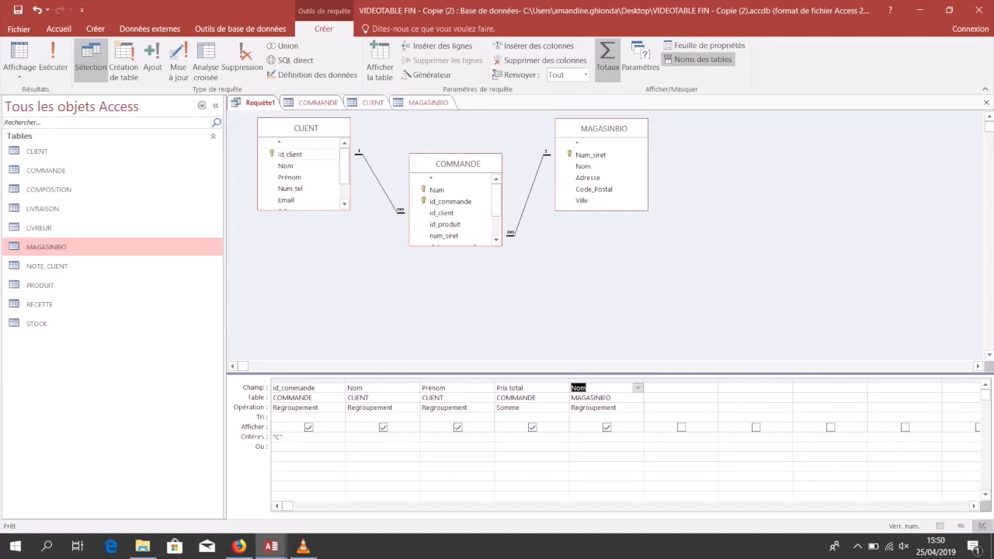
Close the open COMMANDE, CLIENT and MAGASINBIO tables and run the query.
middle_click(312, 102)
middle_click(312, 102)
middle_click(312, 103)
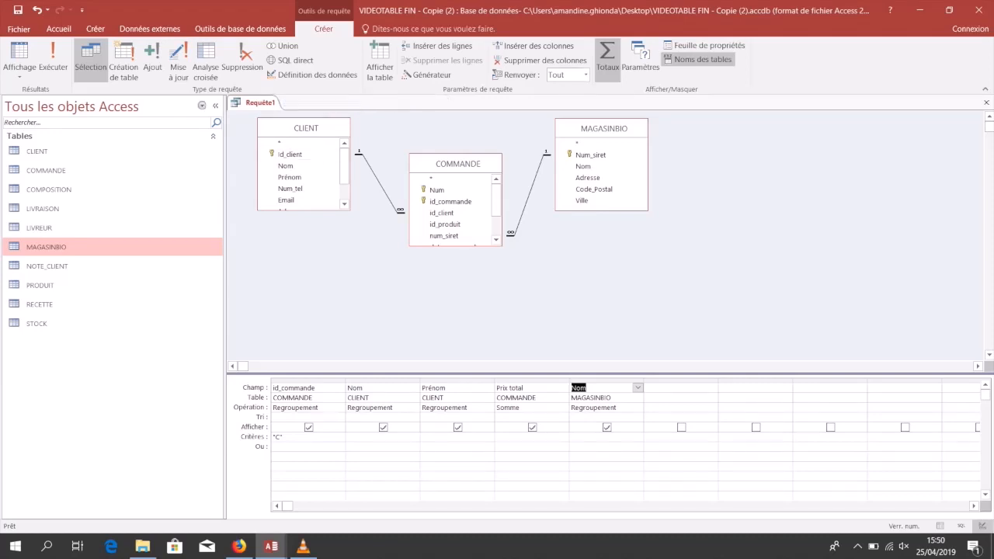
left_click(53, 58)
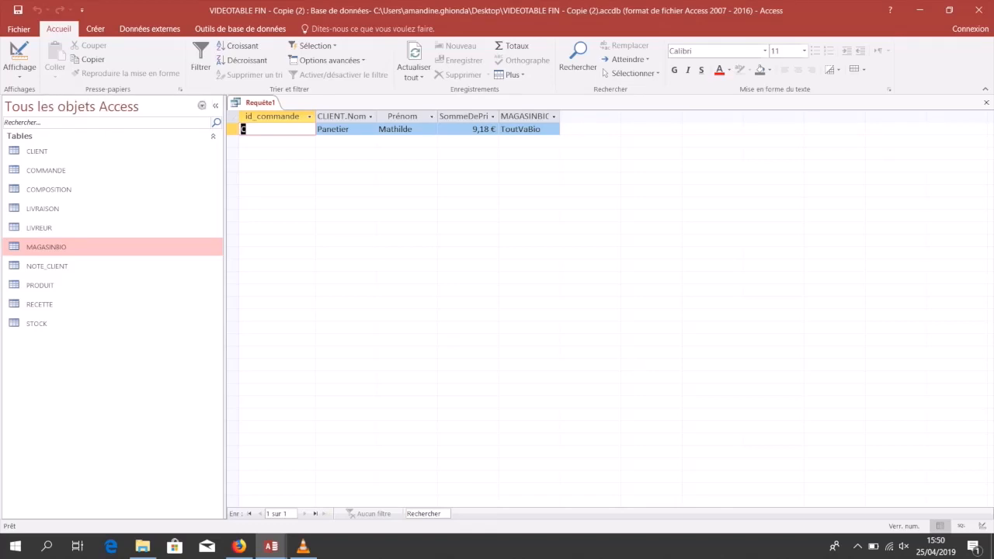
Review the query's result record field by field, from the client's name to the summed price and the shop name.
key("Tab")
key("Tab")
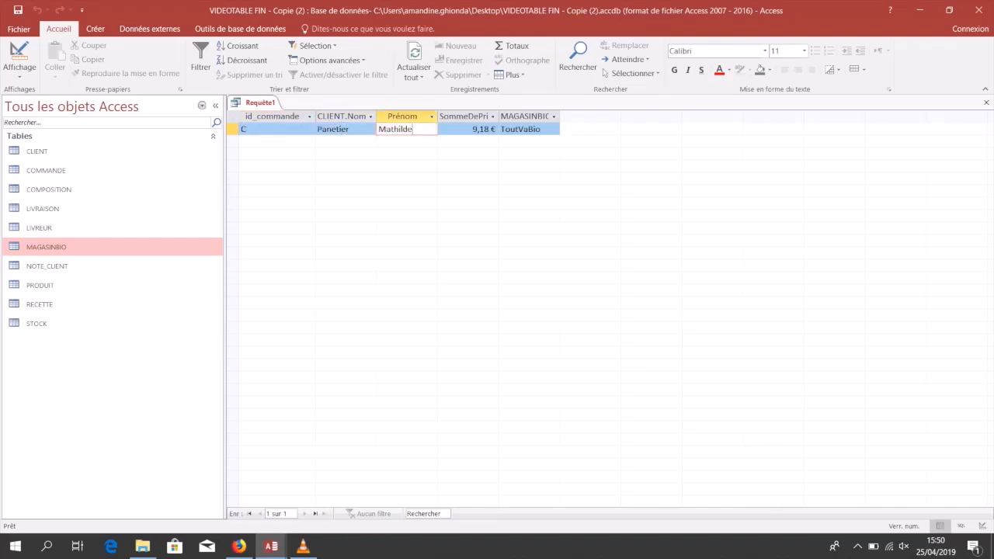
key("Tab")
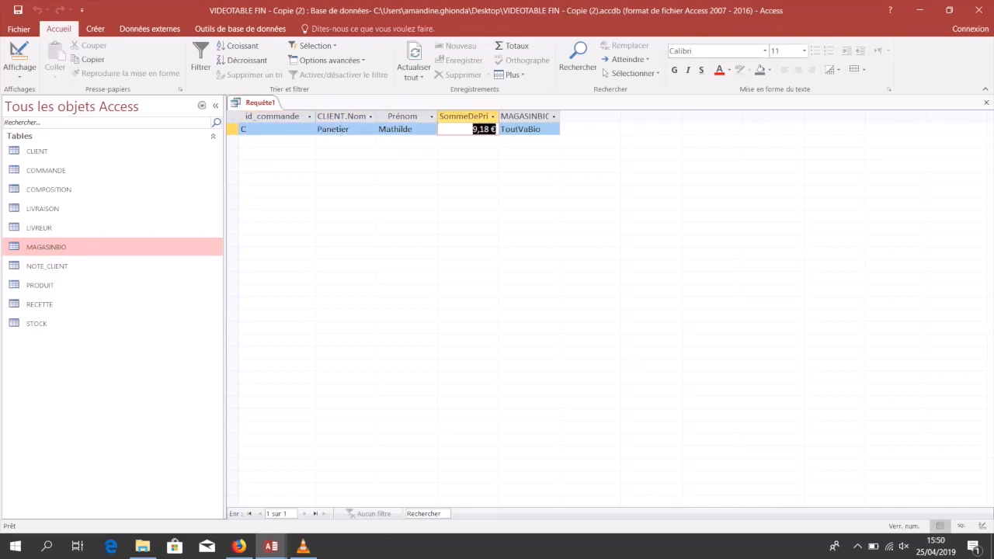
key("Tab")
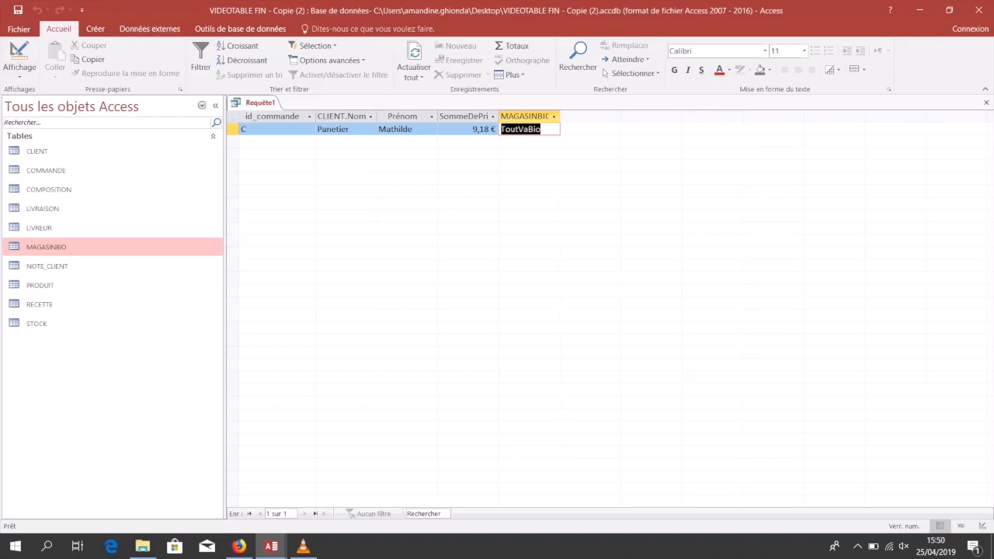
Save the query as "Prix total à régler par le client de la commande C".
right_click(262, 103)
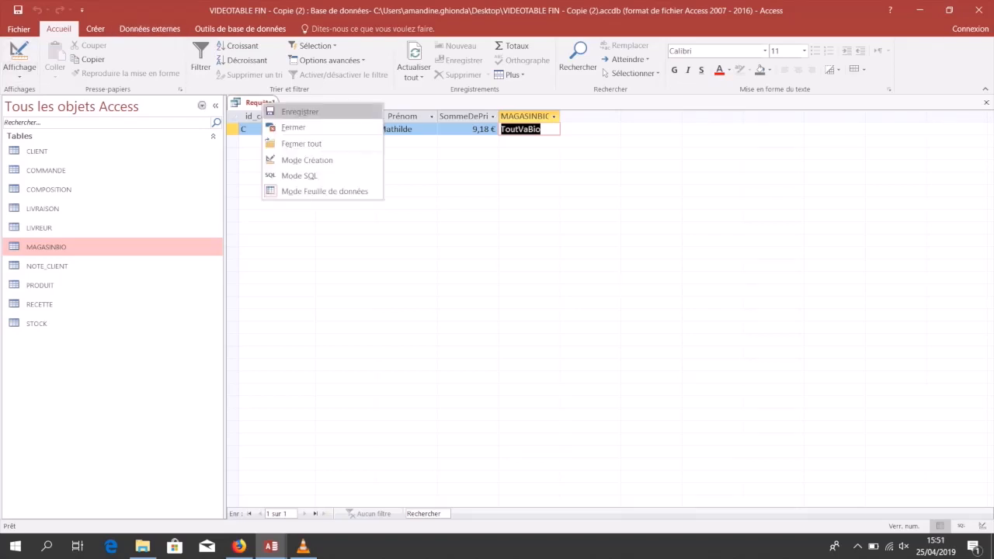
left_click(299, 111)
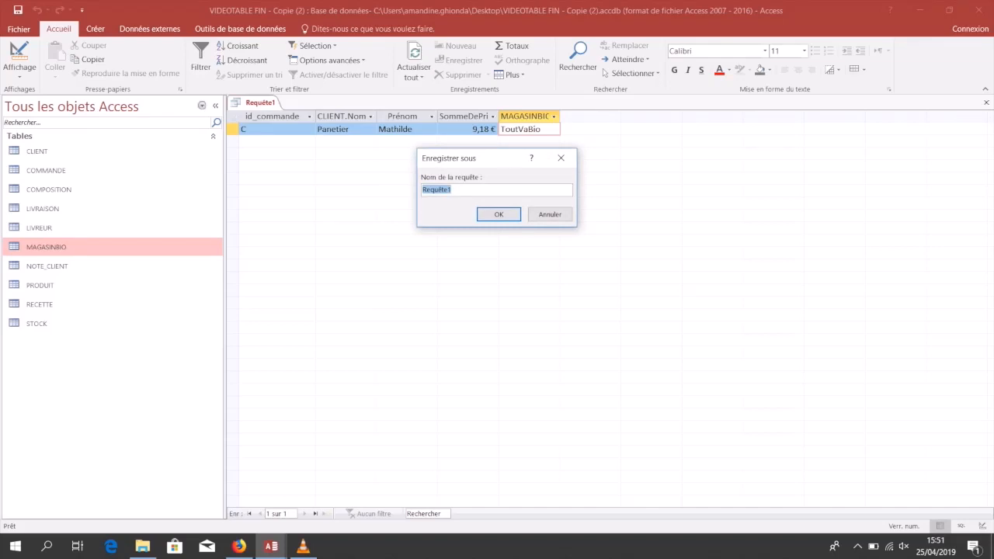
type("Prix total à régler par le client de la c")
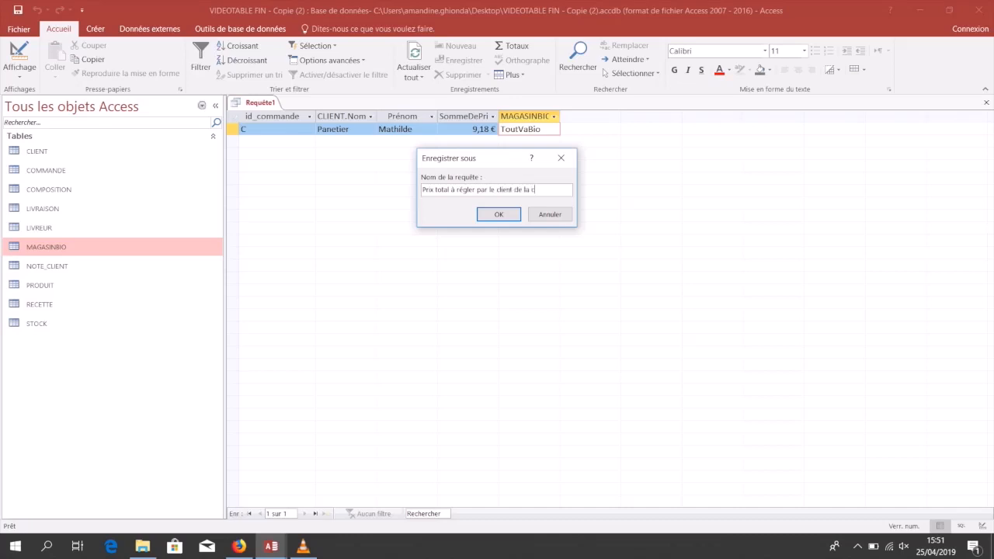
type("ommande C")
key("Return")
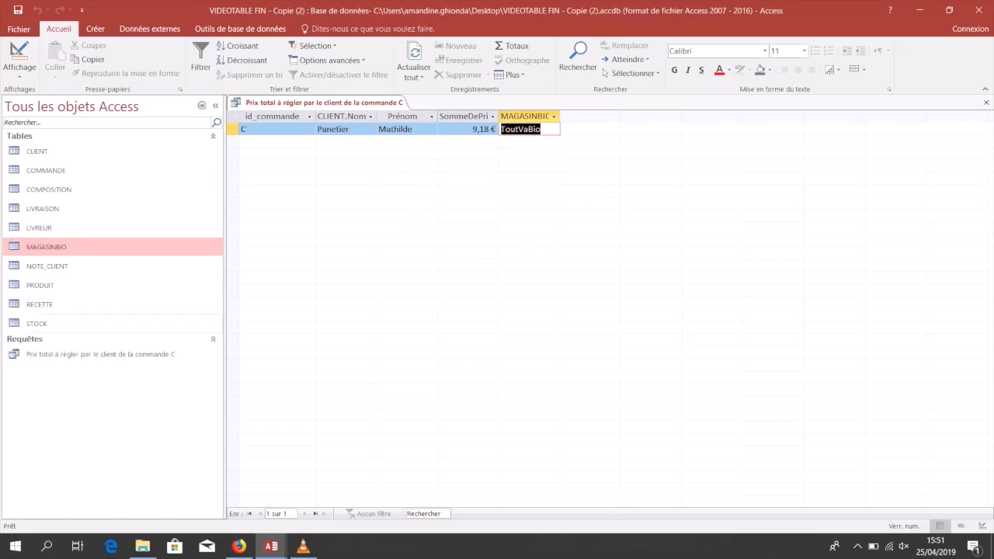
Close and reopen the saved query to check its result, view its design, and close it again.
left_click(110, 356)
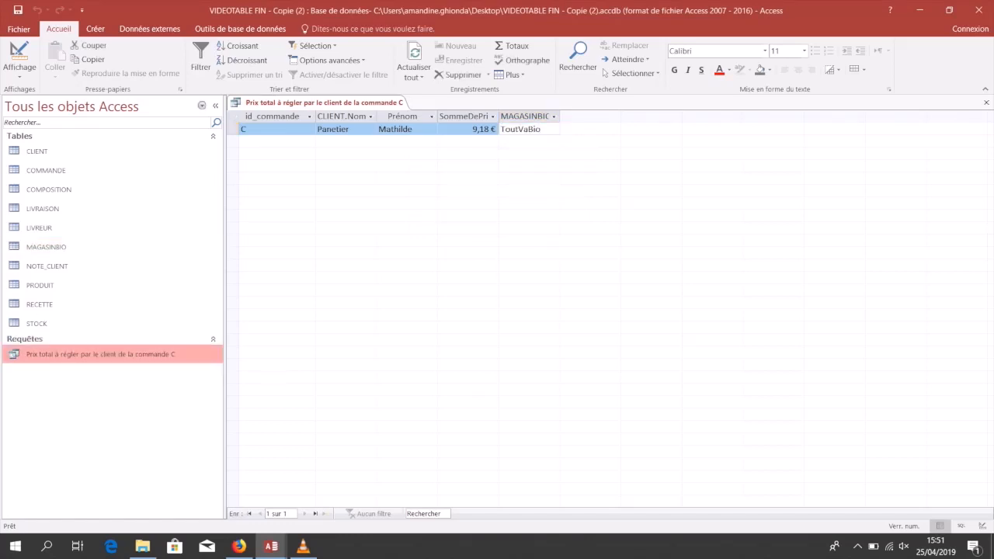
key("ctrl+w")
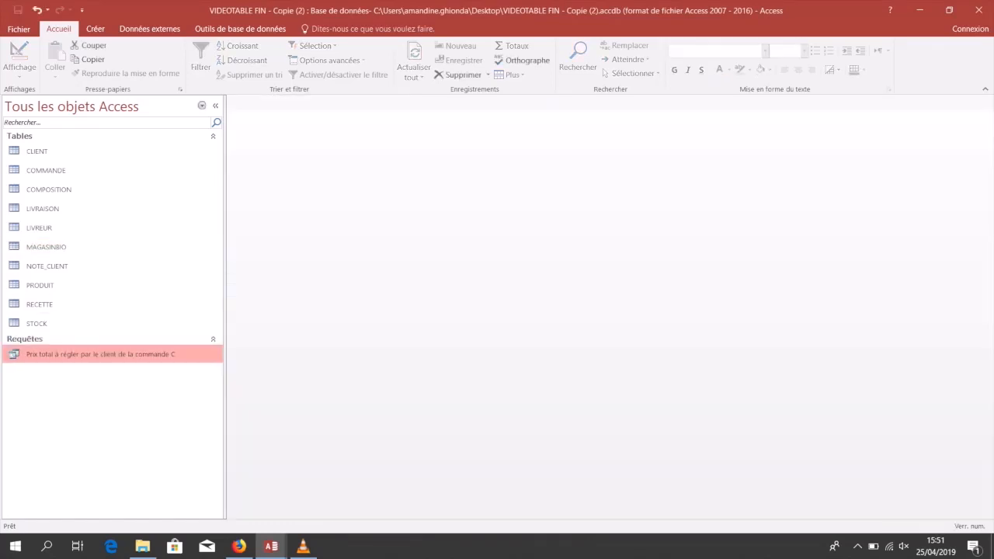
double_click(101, 354)
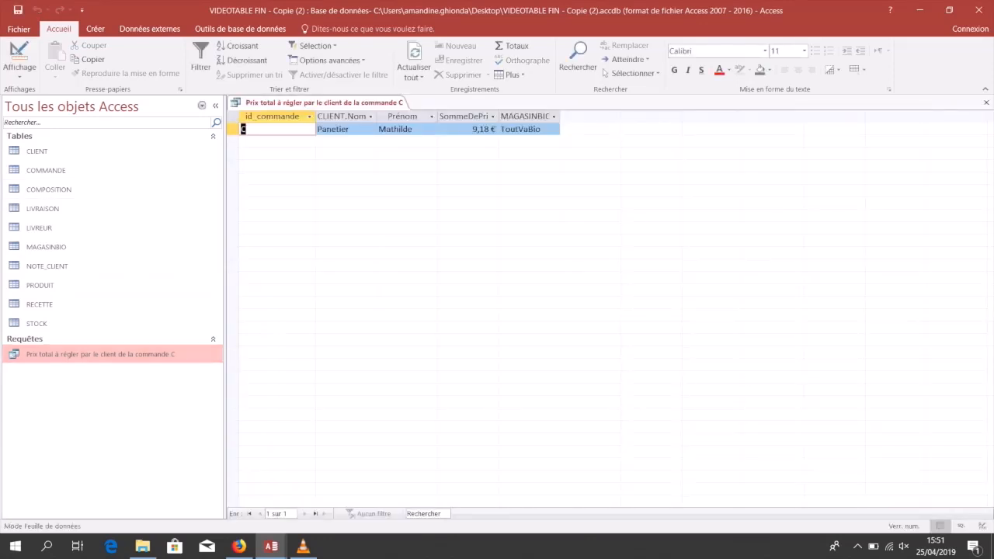
left_click(19, 71)
left_click(57, 151)
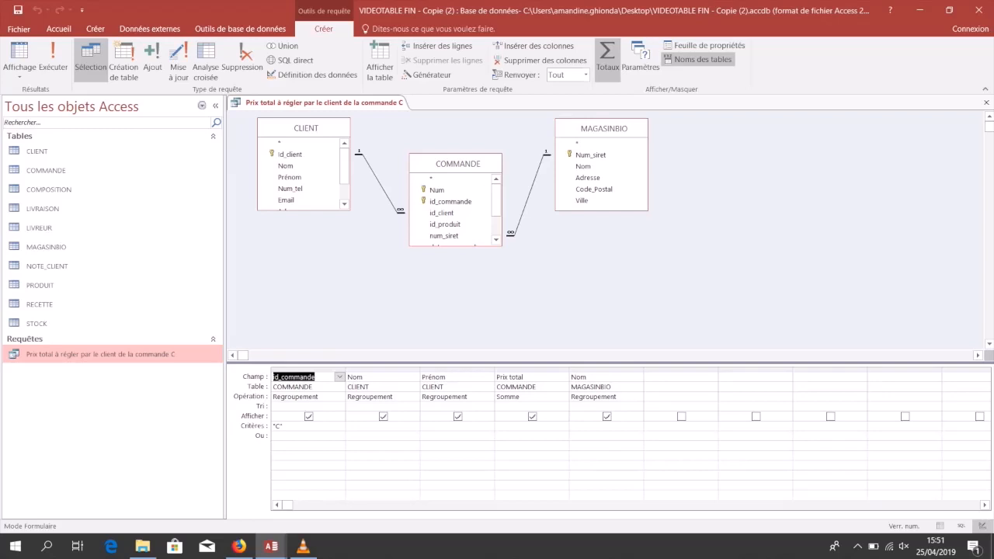
key("ctrl+w")
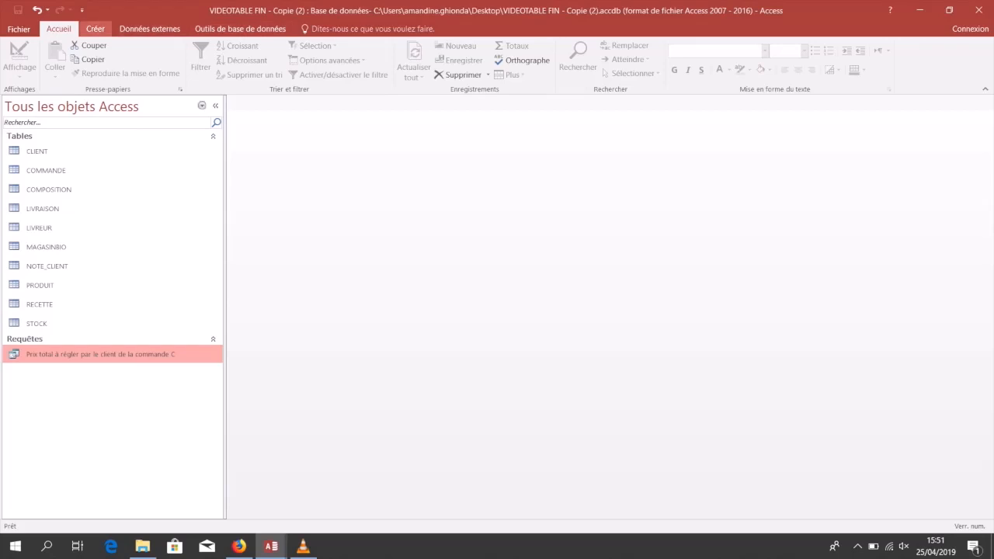
Create a new query in design view with the PRODUIT, MAGASINBIO and STOCK tables.
left_click(95, 29)
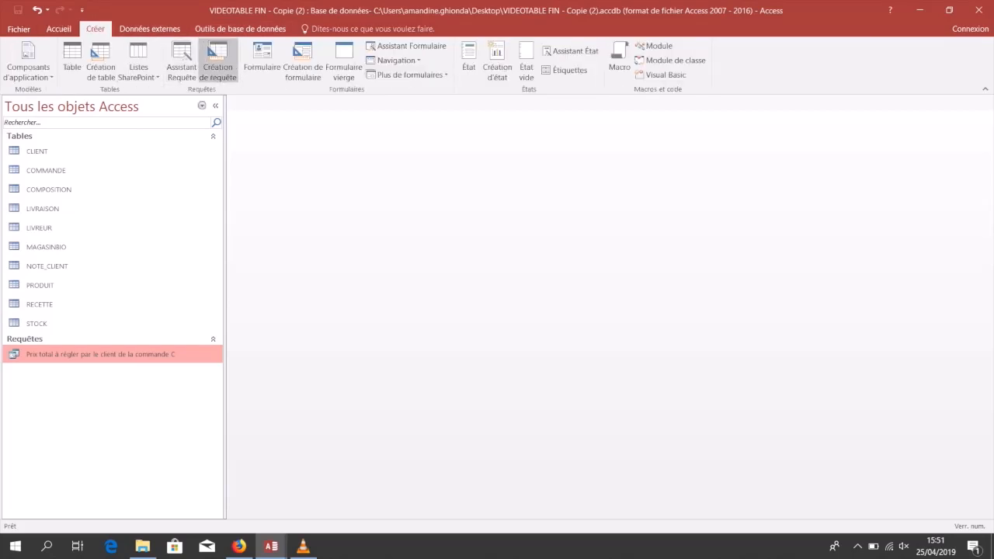
left_click(218, 67)
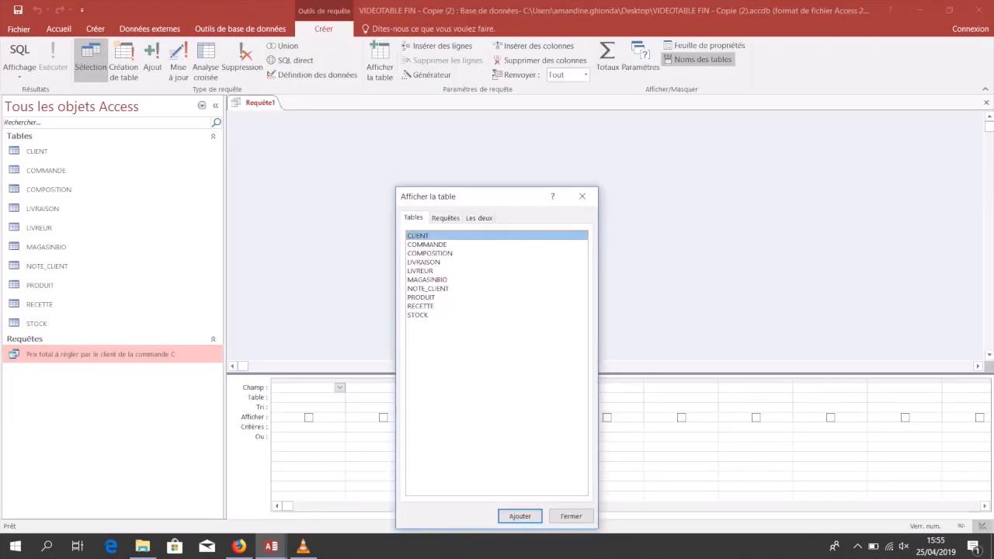
double_click(421, 298)
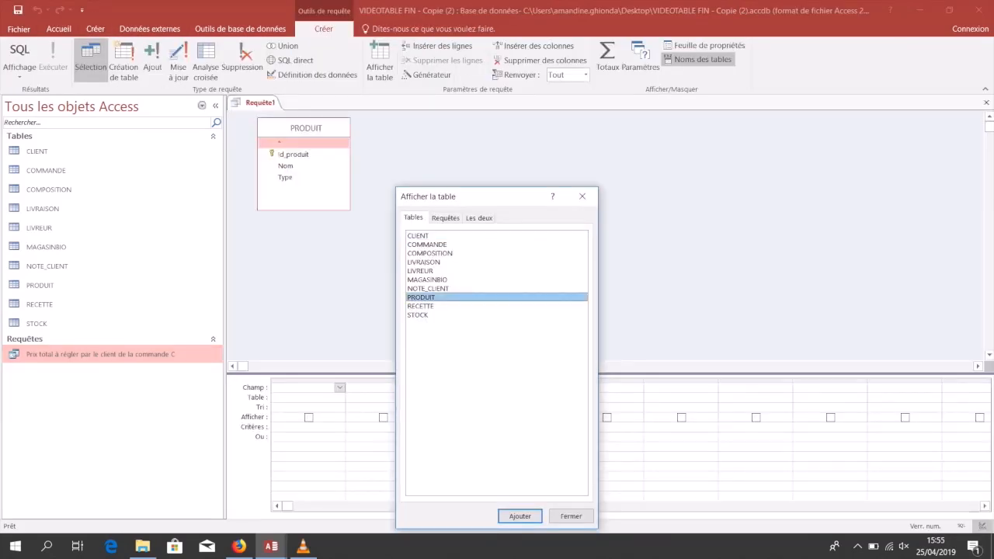
double_click(426, 280)
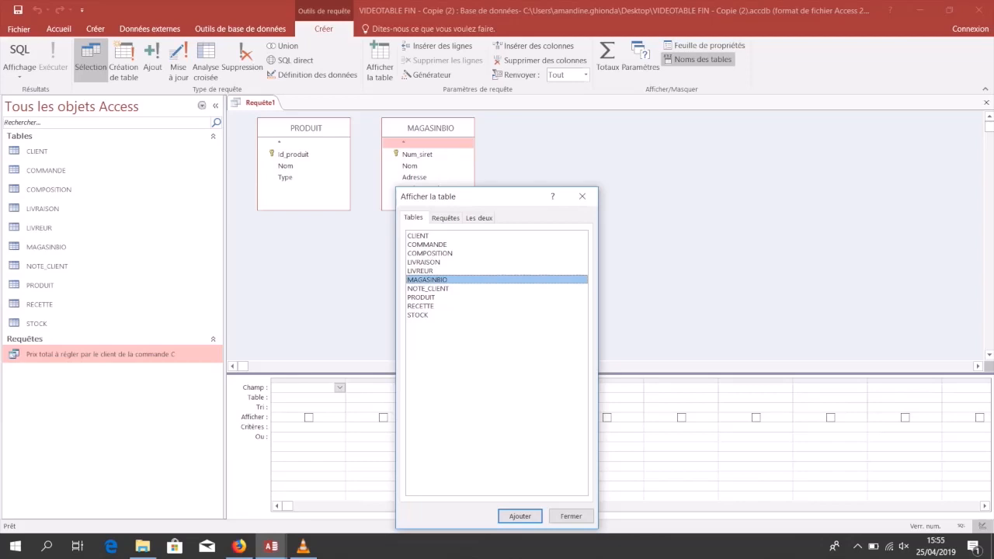
double_click(418, 315)
left_click(582, 195)
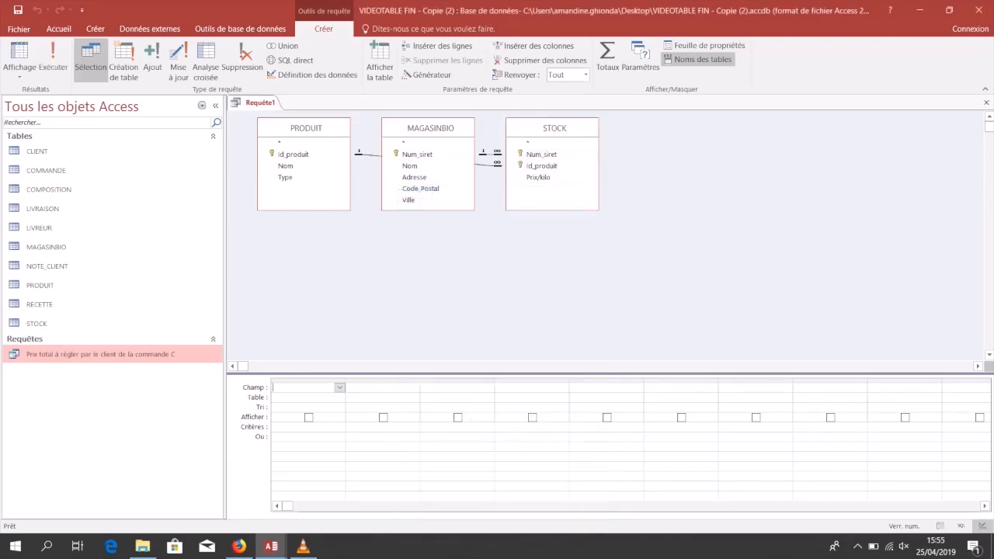
Rearrange the tables in the query diagram so that STOCK sits between PRODUIT and MAGASINBIO.
left_click_drag(428, 128, 681, 131)
left_click_drag(552, 128, 494, 146)
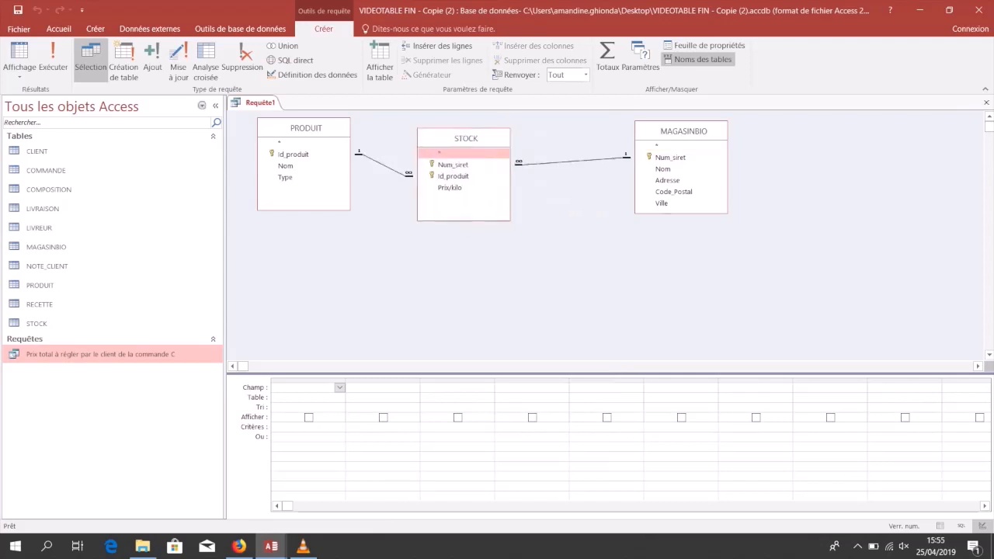
left_click_drag(684, 131, 643, 135)
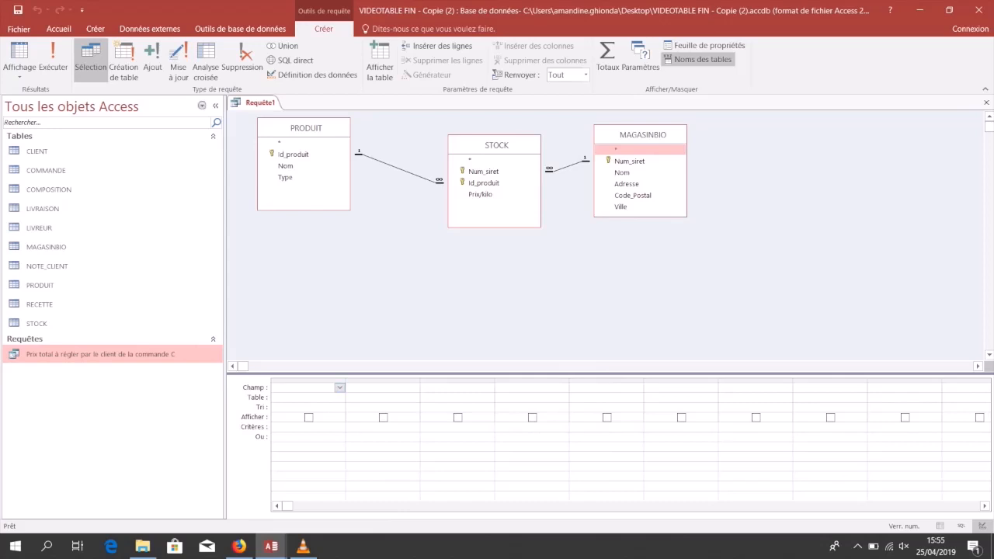
Add the Nom field from MAGASINBIO as the first column and turn on the query's totals row.
left_click(339, 398)
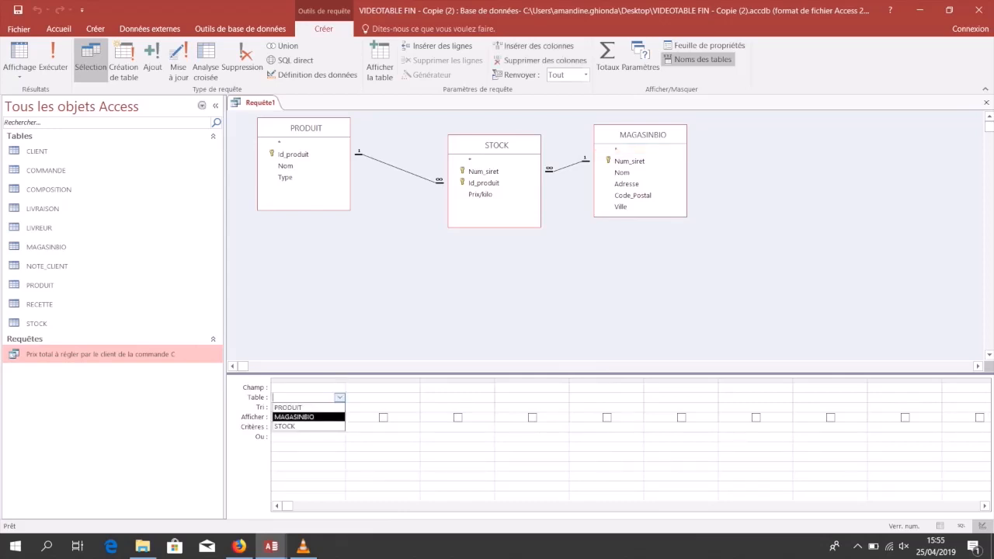
key("Return")
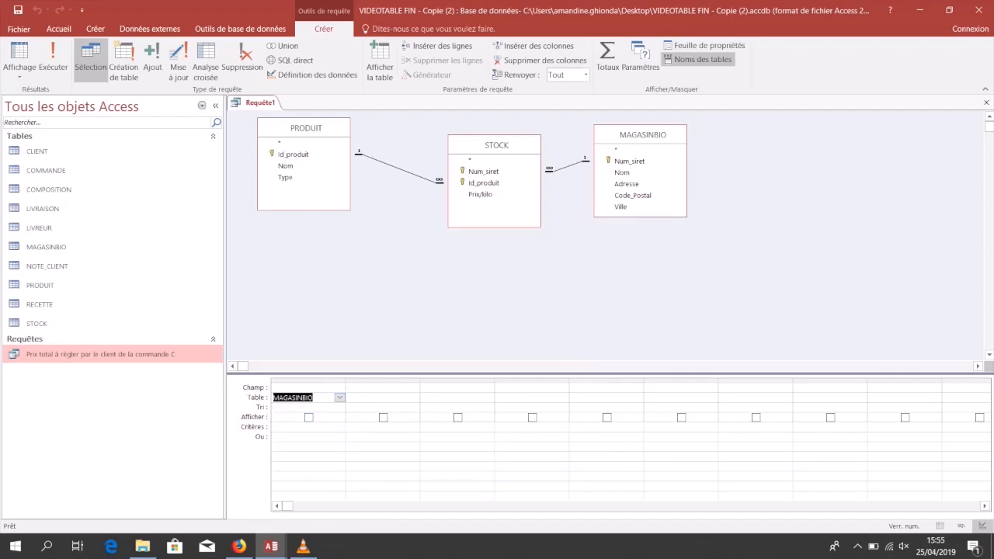
left_click(339, 387)
left_click(288, 417)
left_click(607, 58)
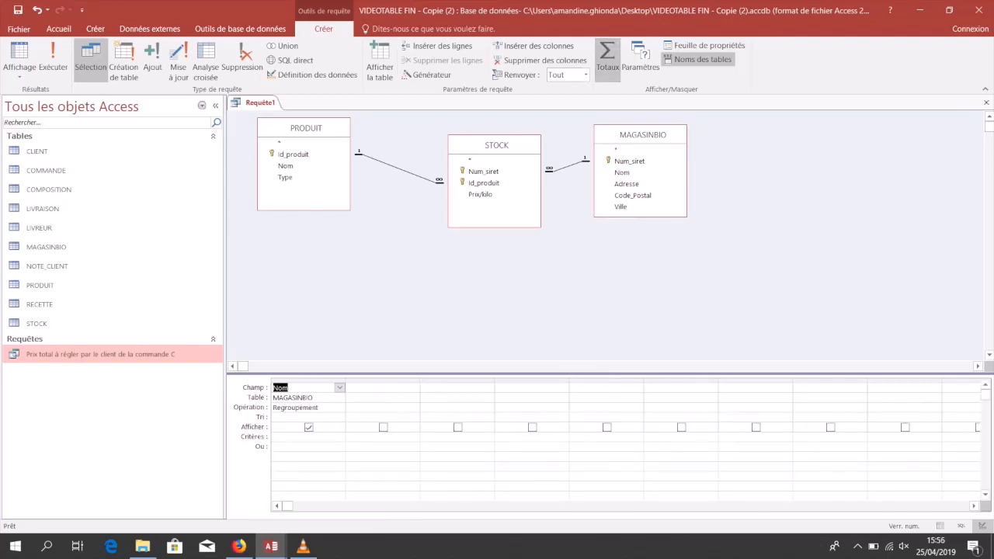
Add the Adresse field from MAGASINBIO as the second column of the query.
left_click(405, 398)
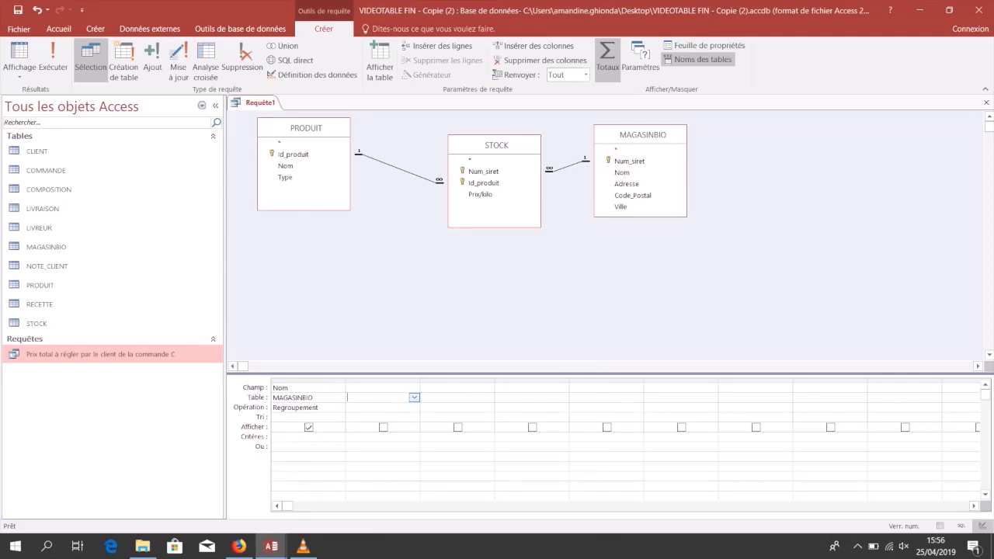
left_click(414, 397)
left_click(382, 417)
left_click(392, 388)
left_click(414, 388)
left_click(364, 426)
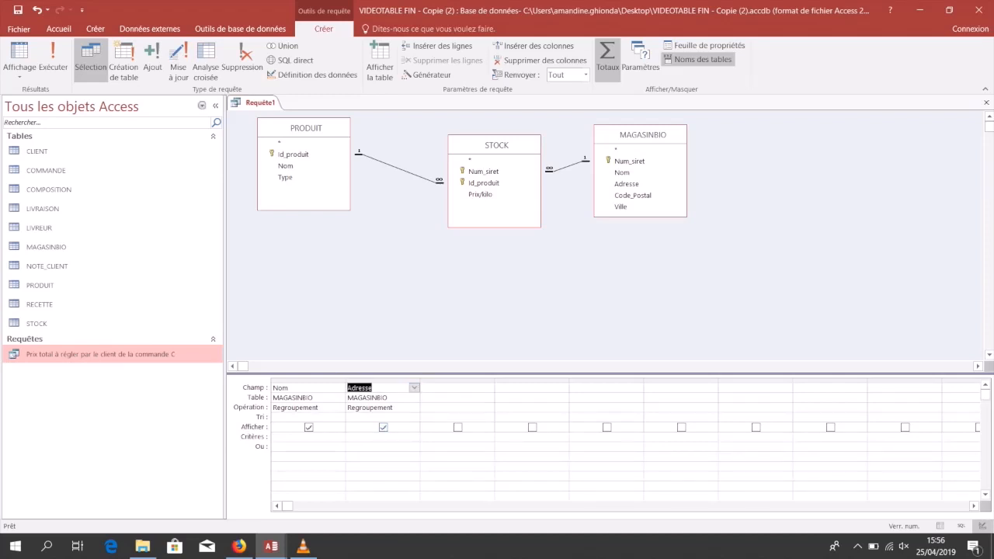
Add the Code_Postal field from MAGASINBIO as the third column of the query.
left_click(456, 397)
left_click(488, 398)
left_click(443, 417)
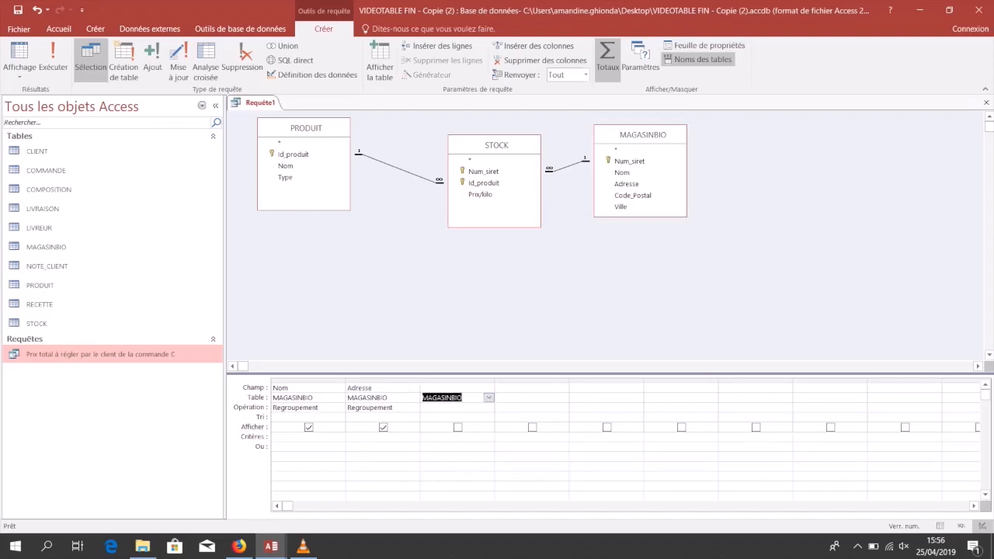
left_click(456, 387)
left_click(488, 388)
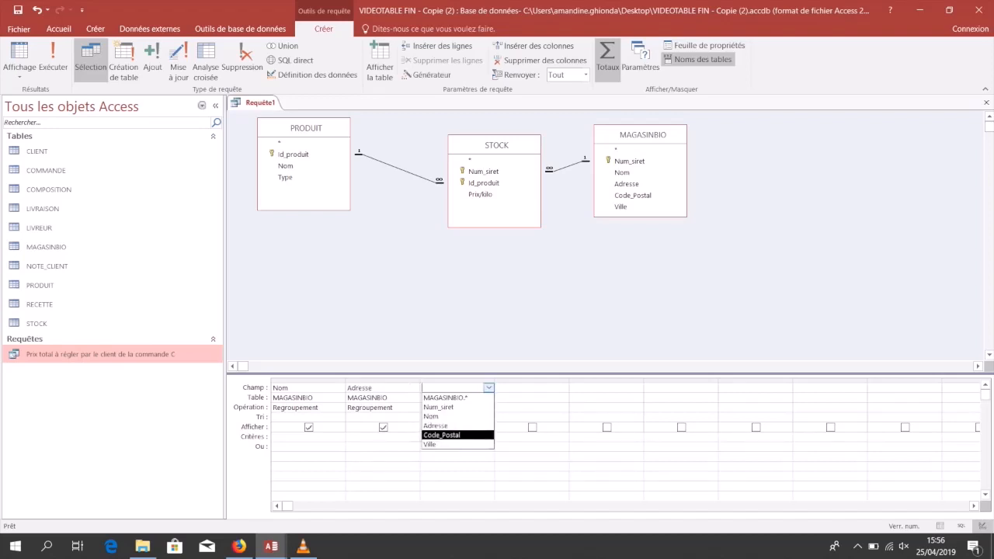
left_click(442, 436)
Add the Ville field from MAGASINBIO as the fourth column of the query.
left_click(561, 398)
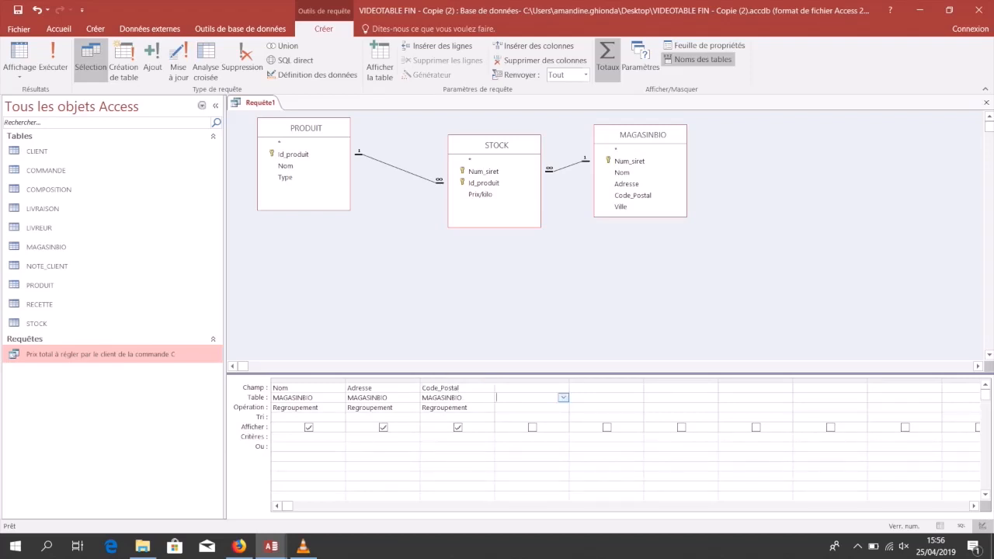
left_click(563, 397)
left_click(516, 406)
left_click(561, 387)
left_click(563, 387)
key("Return")
Add the Prix/kilo field from STOCK as the fifth column of the query.
left_click(637, 398)
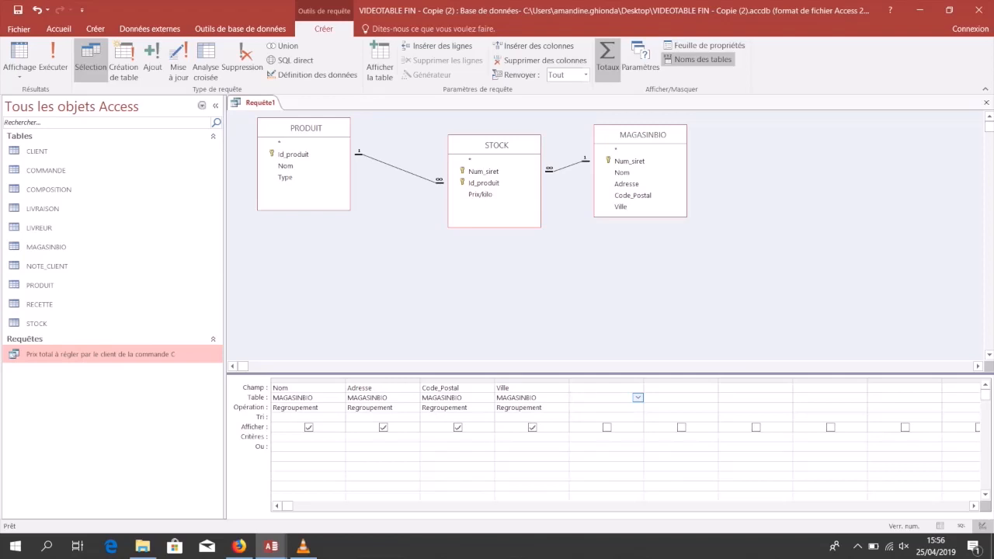
left_click(637, 398)
key("Down")
key("Down")
key("Down")
key("Return")
left_click(638, 388)
left_click(637, 388)
key("Return")
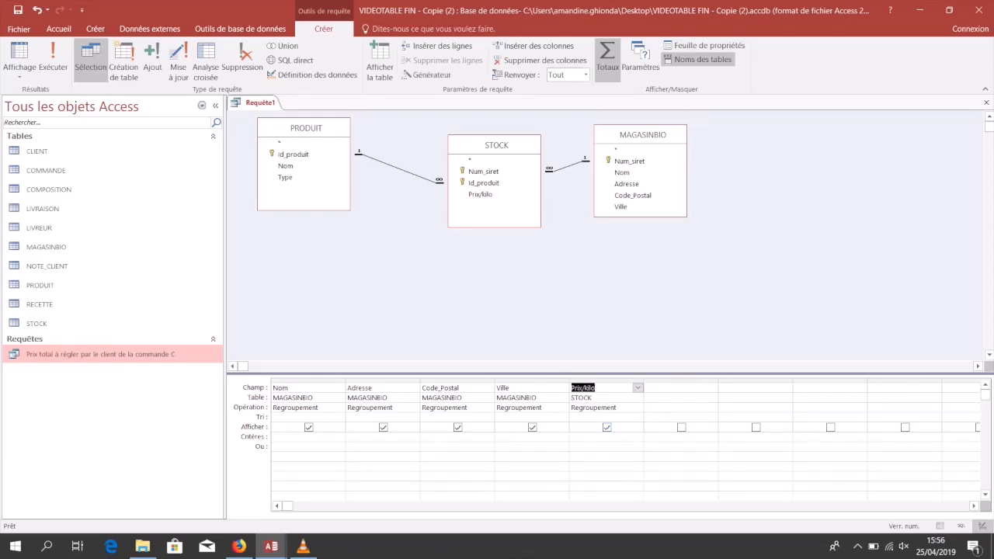
Add the Nom field from PRODUIT as the sixth column of the query.
left_click(707, 398)
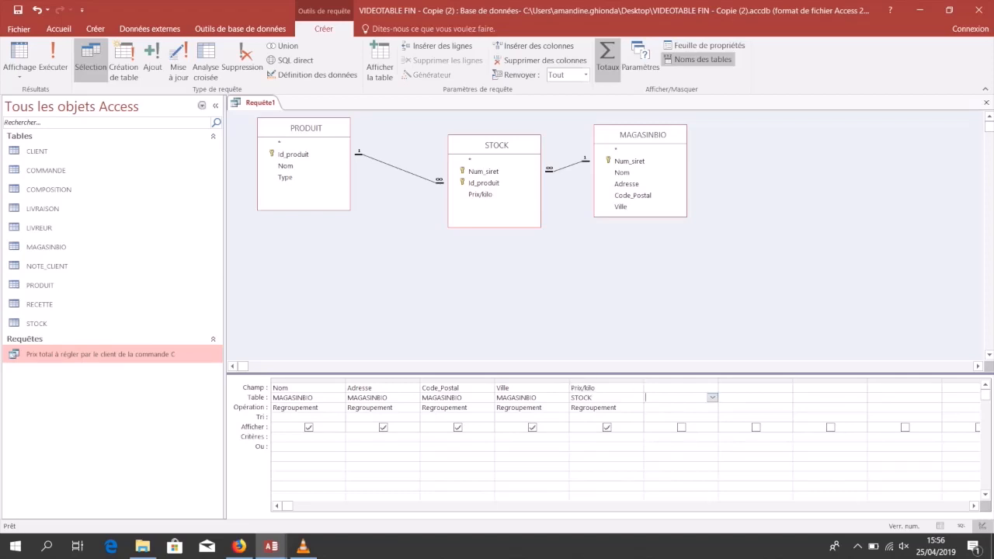
left_click(712, 397)
key("Up")
key("Up")
key("Return")
left_click(711, 387)
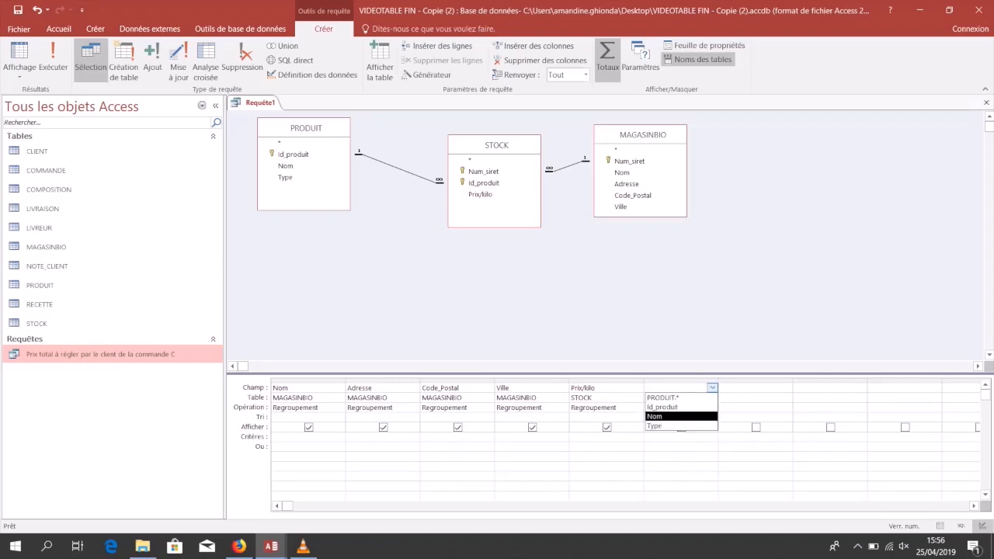
key("Return")
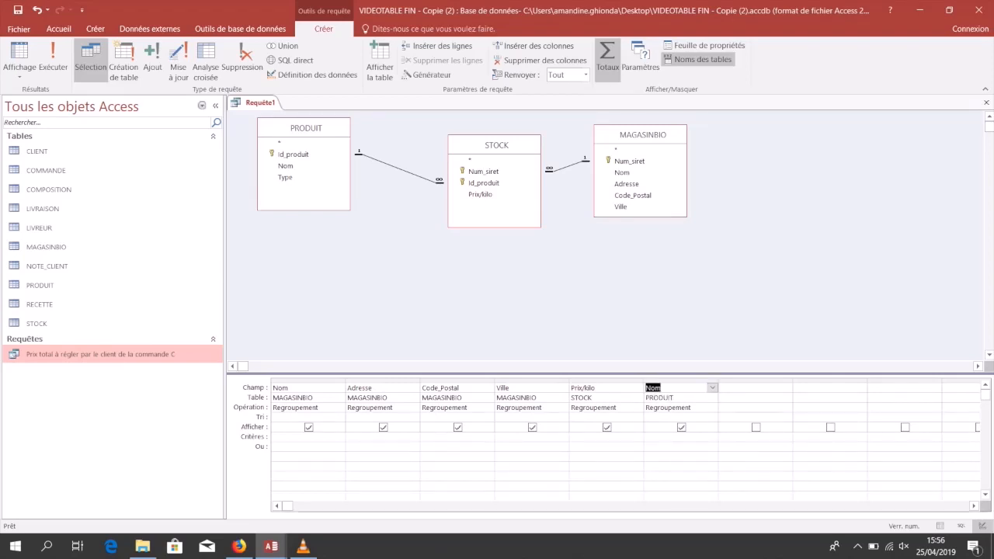
Hide the PRODUIT Nom column from the results and set its criterion to *bananes.
left_click(681, 427)
left_click(670, 437)
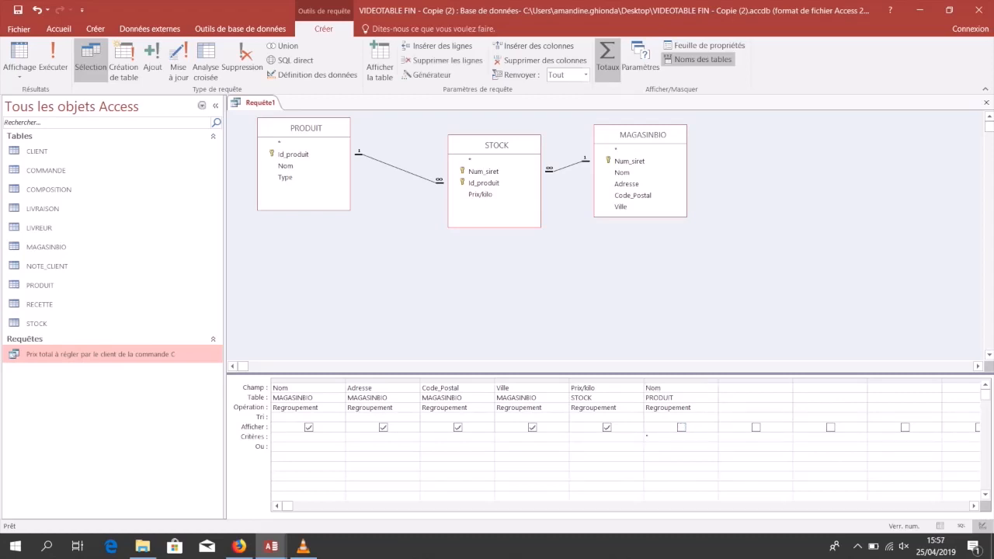
type("*bananes")
type("??")
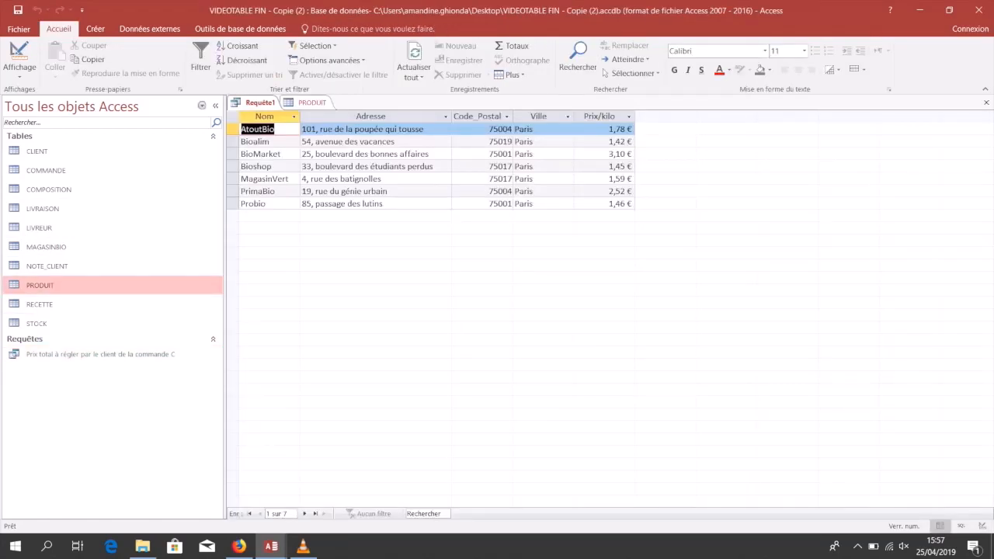
Compare the stores' Prix/kilo values, postal codes and addresses in the query results.
left_click_drag(609, 130, 632, 130)
left_click_drag(610, 203, 631, 191)
left_click(609, 204)
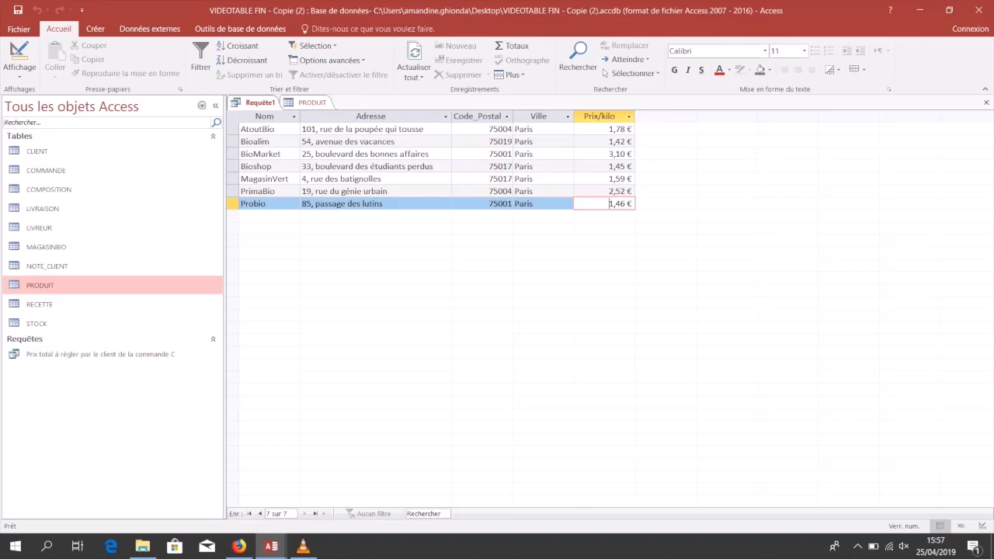
left_click(233, 142)
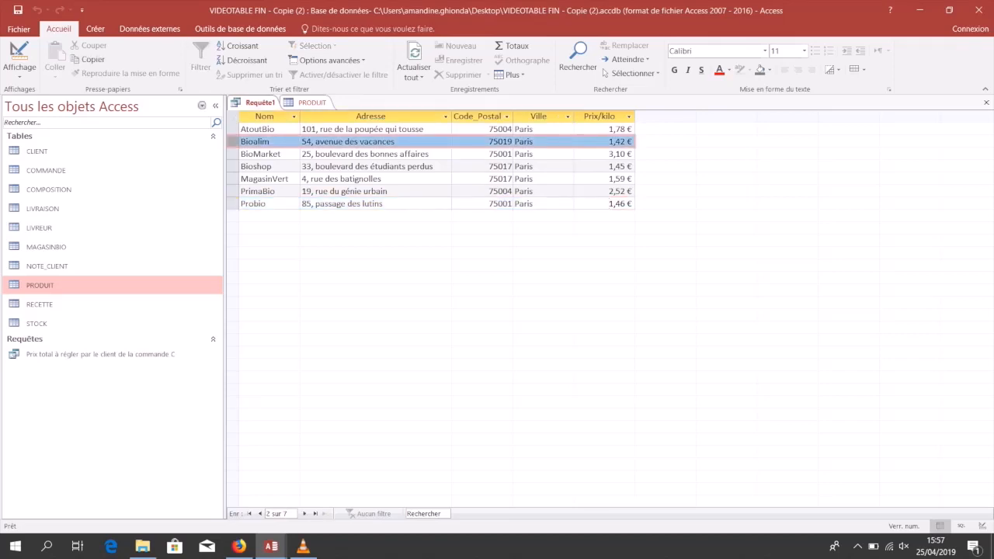
left_click_drag(488, 142, 511, 142)
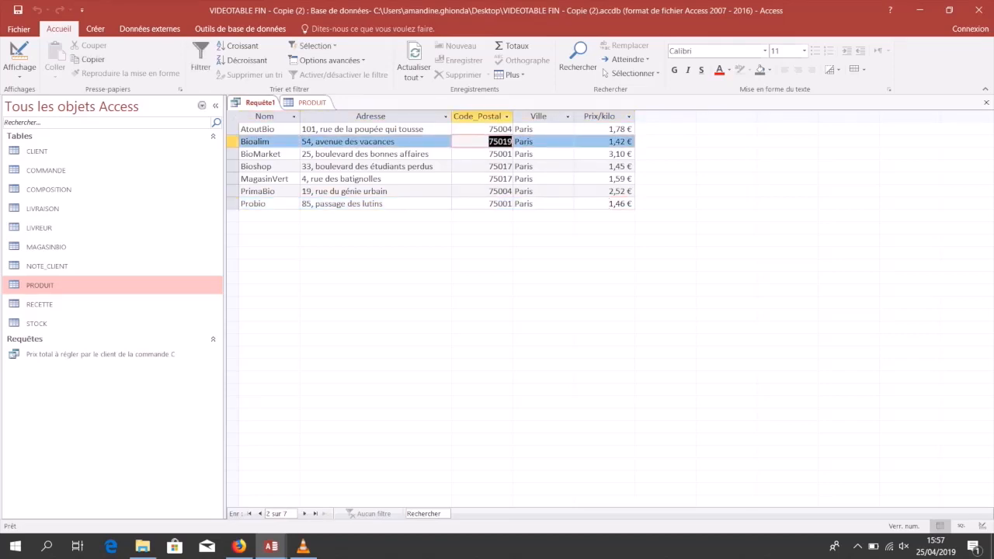
left_click(395, 142)
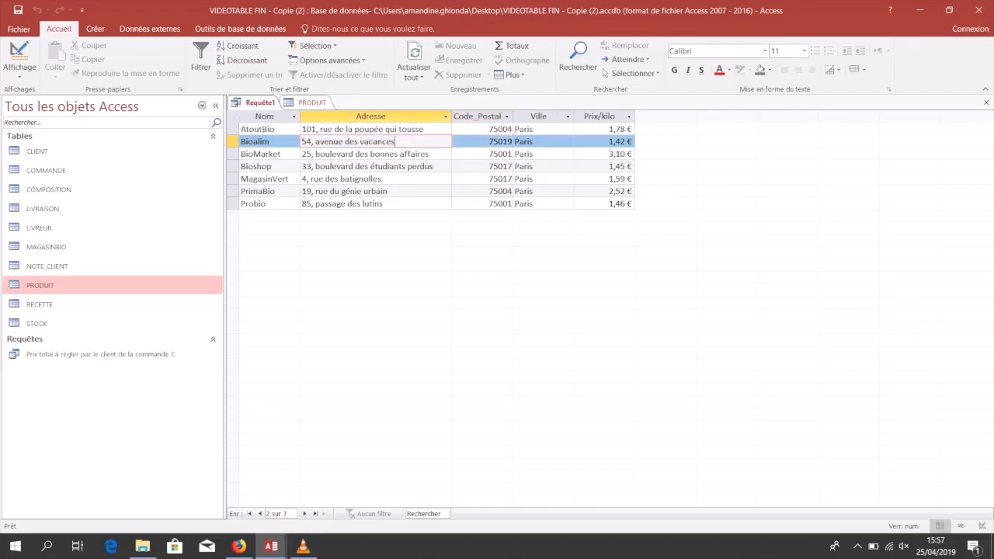
left_click_drag(434, 166, 369, 166)
double_click(258, 130)
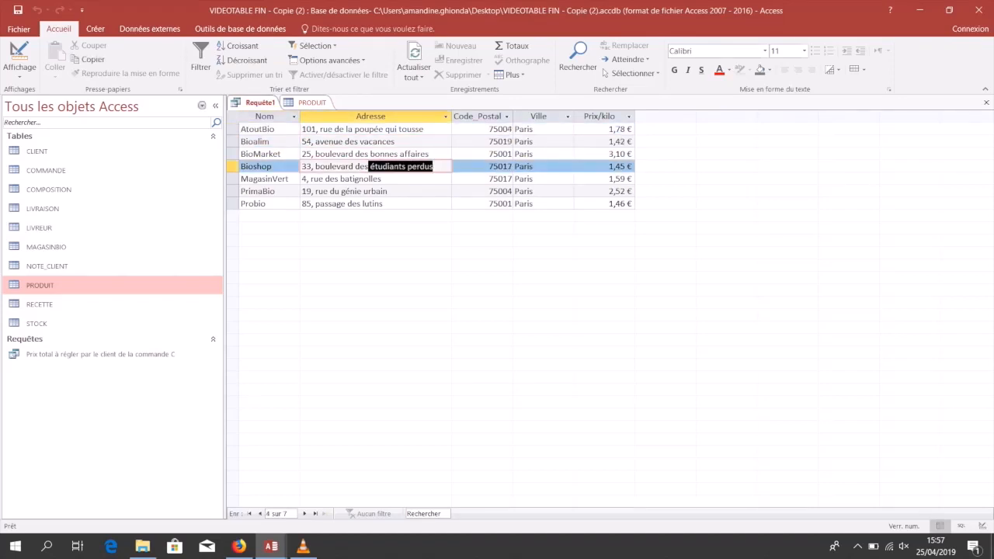
left_click(383, 203)
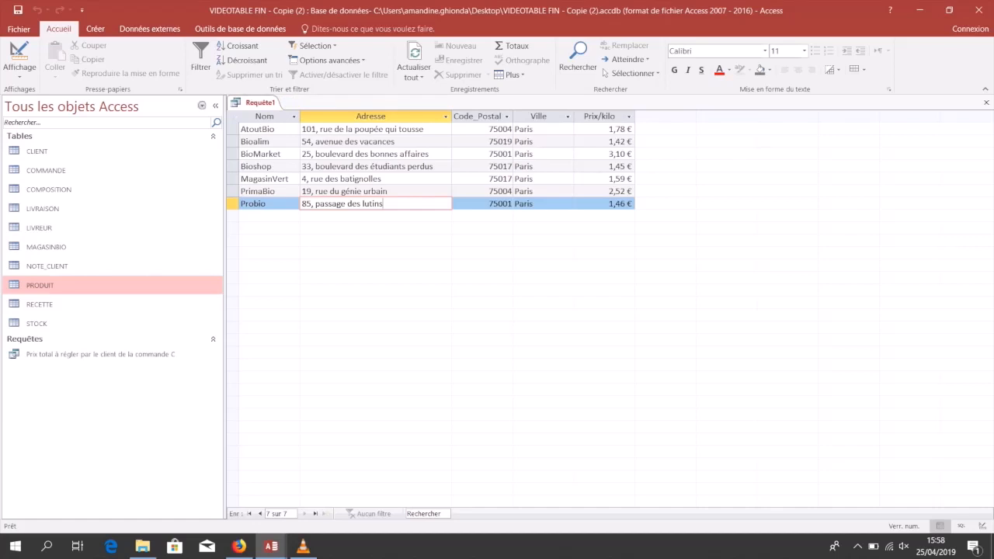
Close the query and save it as "Comparatif du prix des bananes dans tous les magasins".
key("ctrl+w")
left_click(435, 309)
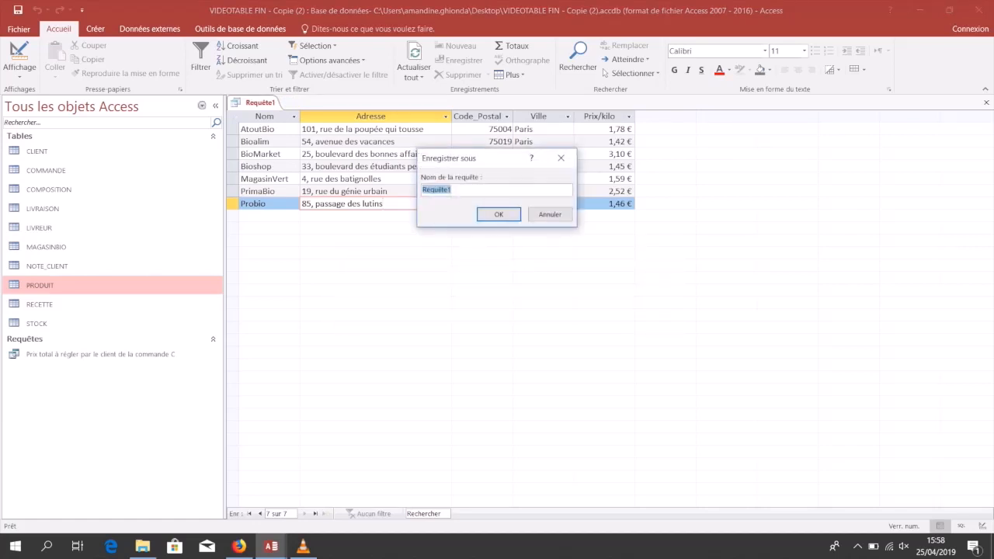
type("Comparatif du prix des bananes dr")
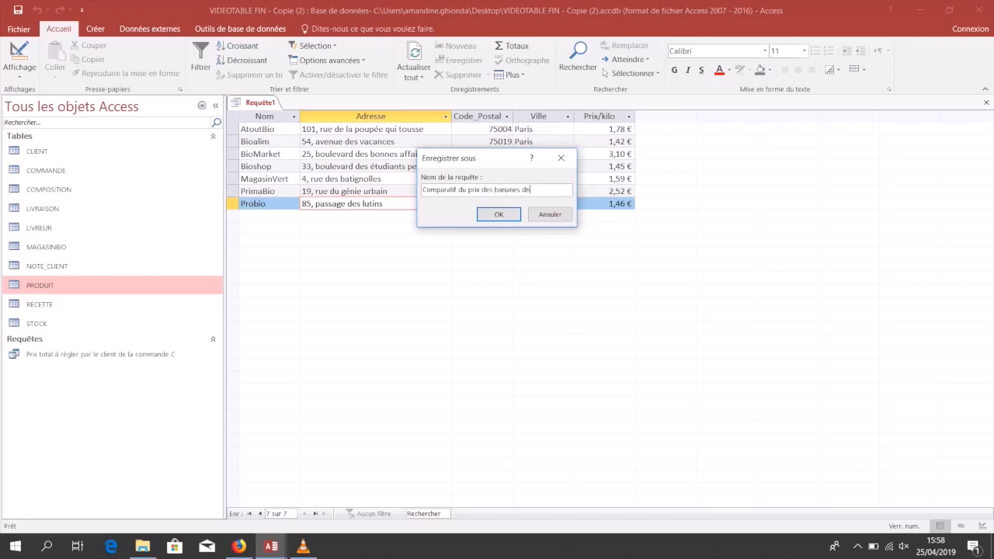
key("BackSpace")
type("ans tous les magasins")
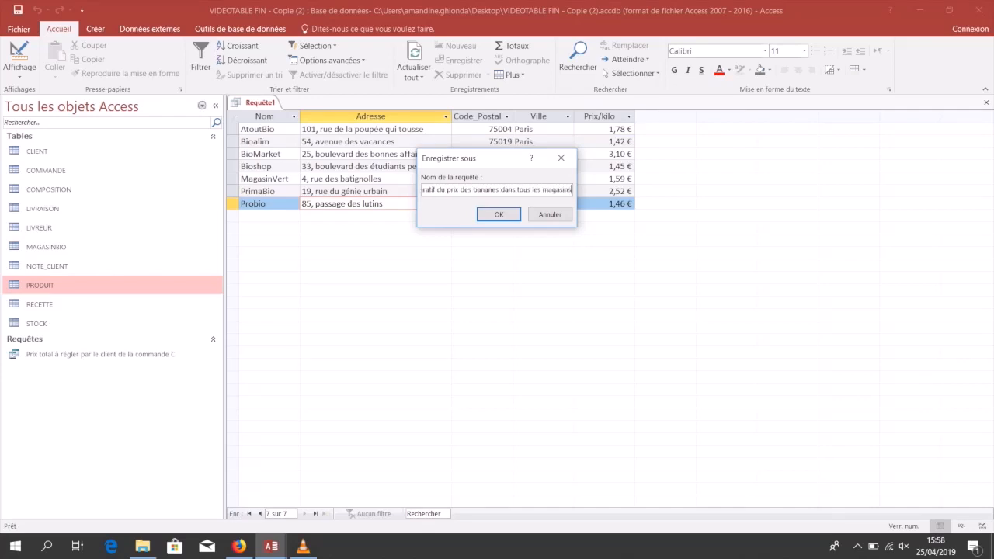
key("Return")
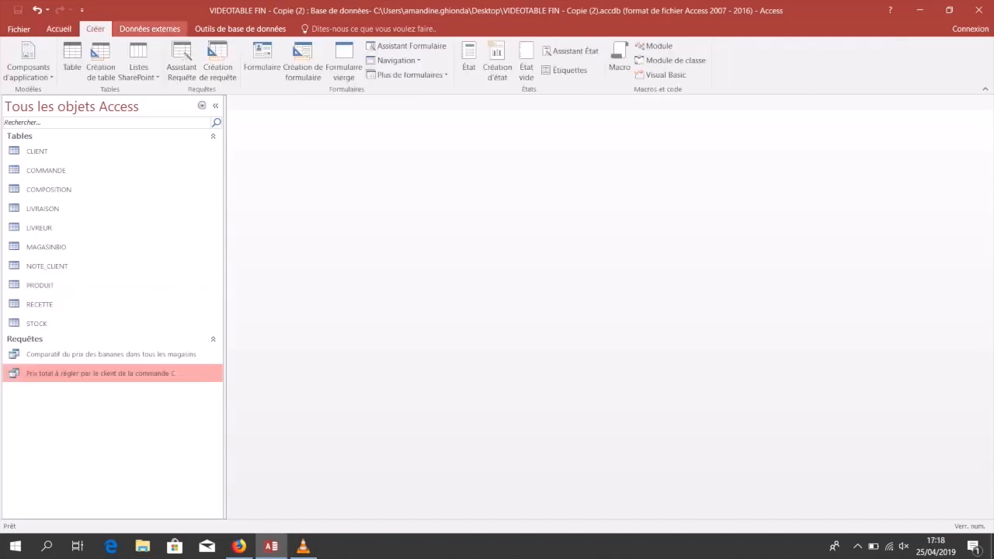
Create a new query in design view with the CLIENT, PRODUIT, RECETTE, COMMANDE and COMPOSITION tables.
left_click(217, 62)
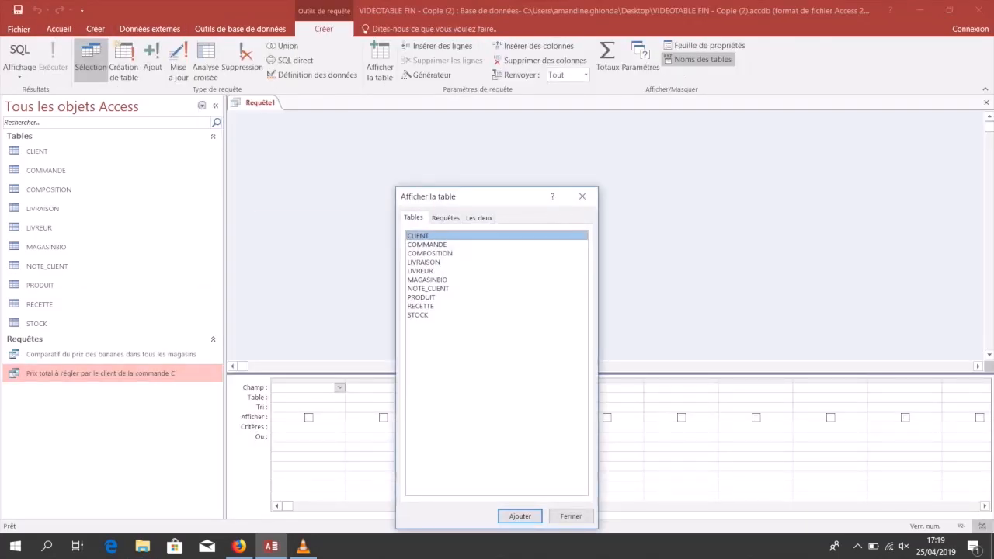
double_click(417, 235)
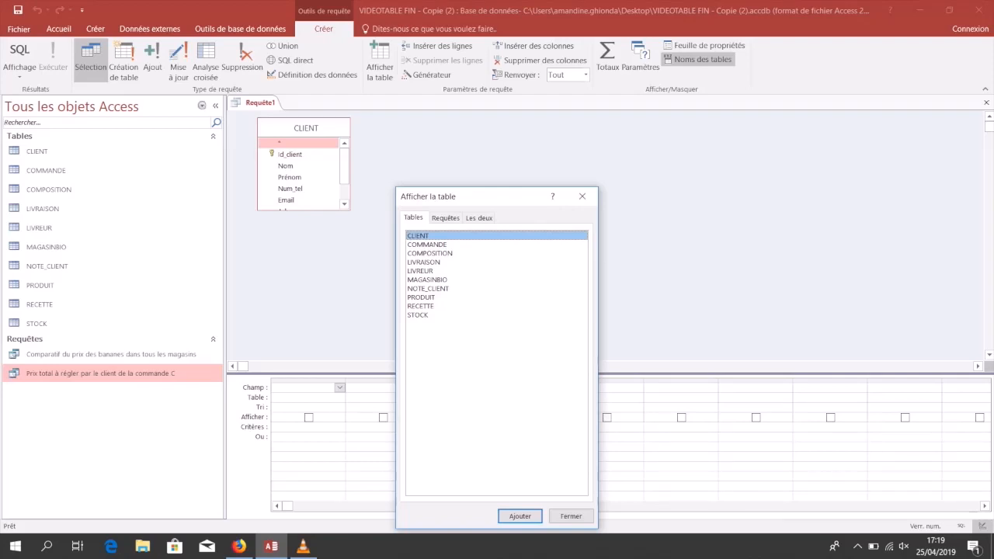
double_click(420, 297)
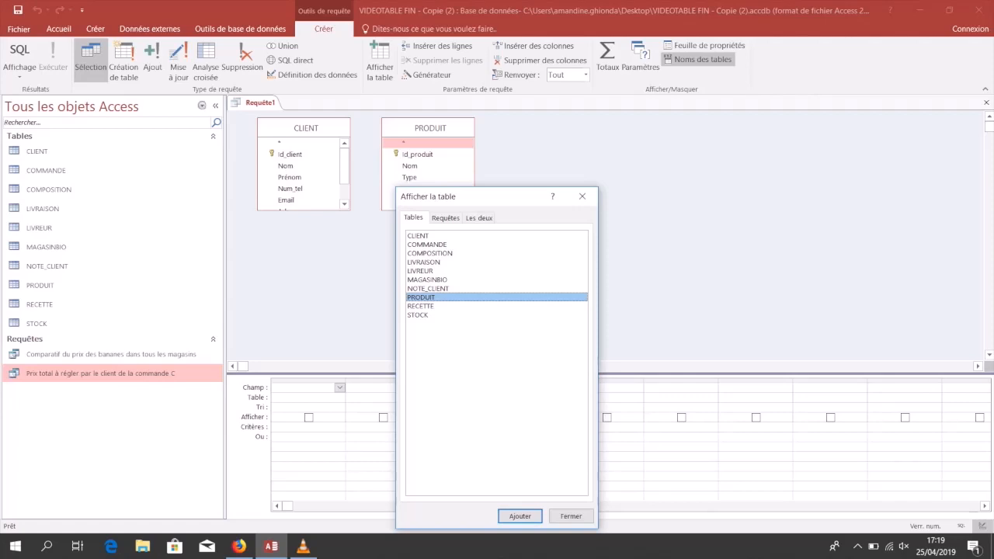
double_click(421, 306)
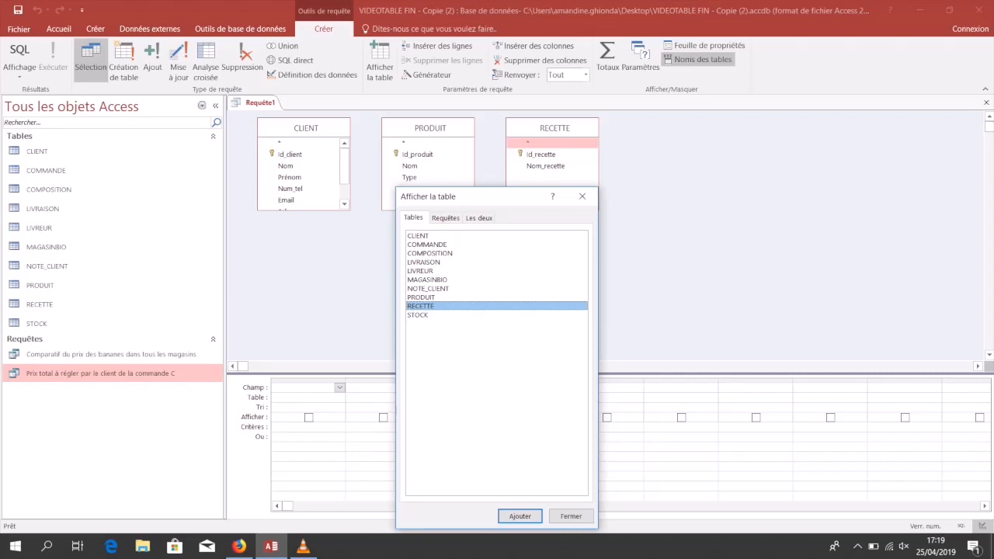
double_click(427, 245)
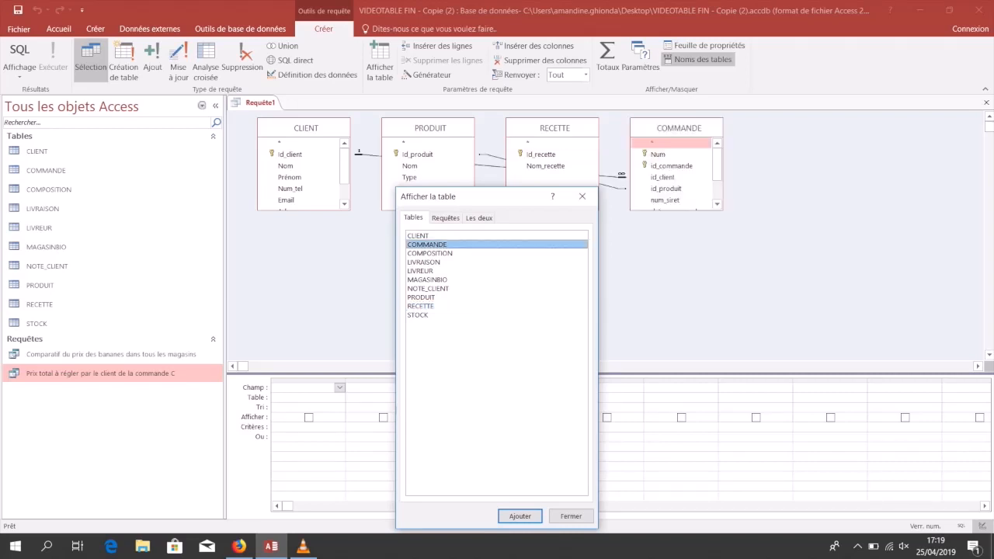
double_click(429, 254)
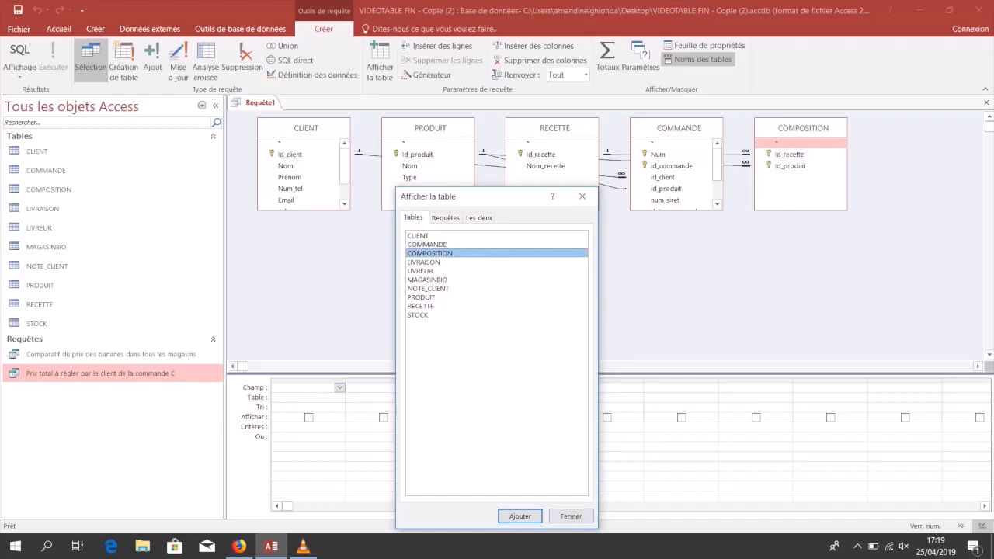
left_click(571, 515)
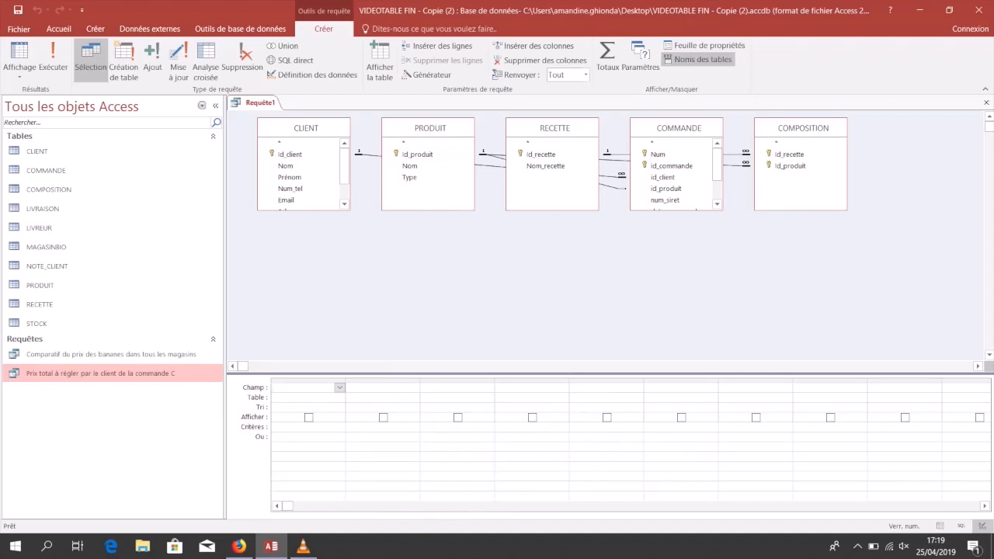
Rearrange the tables in the query diagram in the order CLIENT, COMMANDE, PRODUIT, COMPOSITION, RECETTE.
left_click_drag(430, 128, 612, 227)
double_click(803, 128)
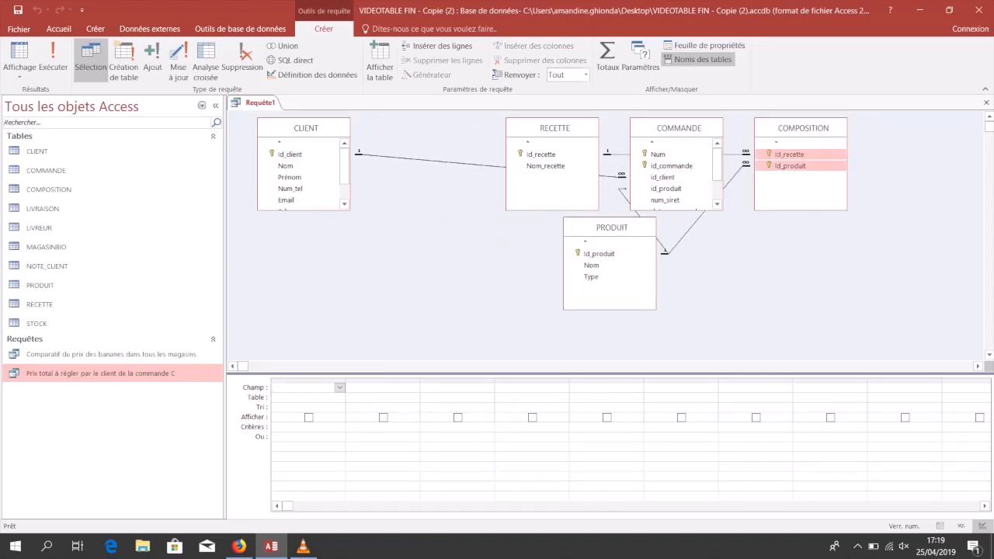
left_click_drag(679, 128, 436, 126)
left_click_drag(554, 128, 653, 132)
left_click_drag(612, 228, 590, 131)
left_click_drag(653, 131, 917, 129)
left_click_drag(801, 128, 741, 129)
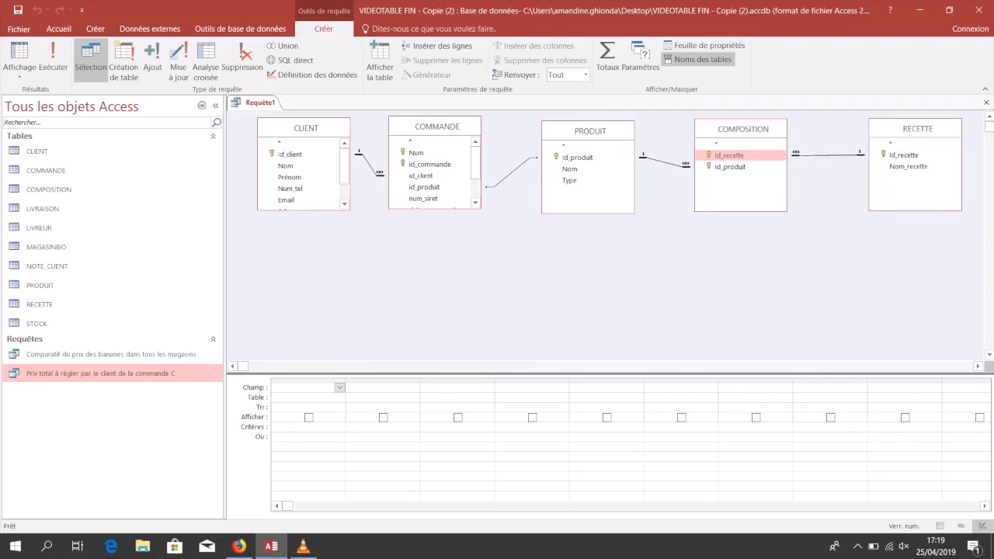
Add the Nom field from PRODUIT as the first column of the new query.
left_click(339, 397)
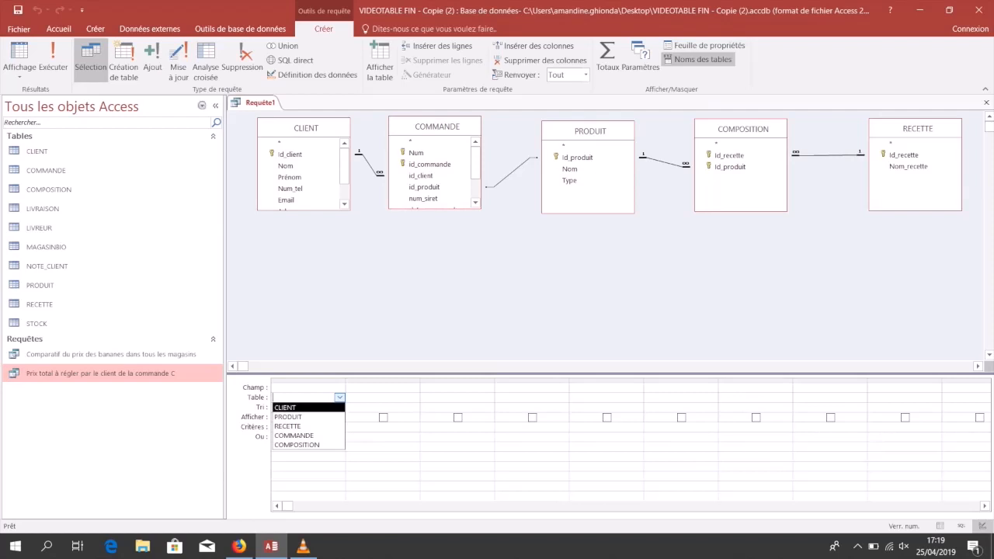
left_click(288, 417)
left_click(320, 388)
left_click(339, 387)
key("Return")
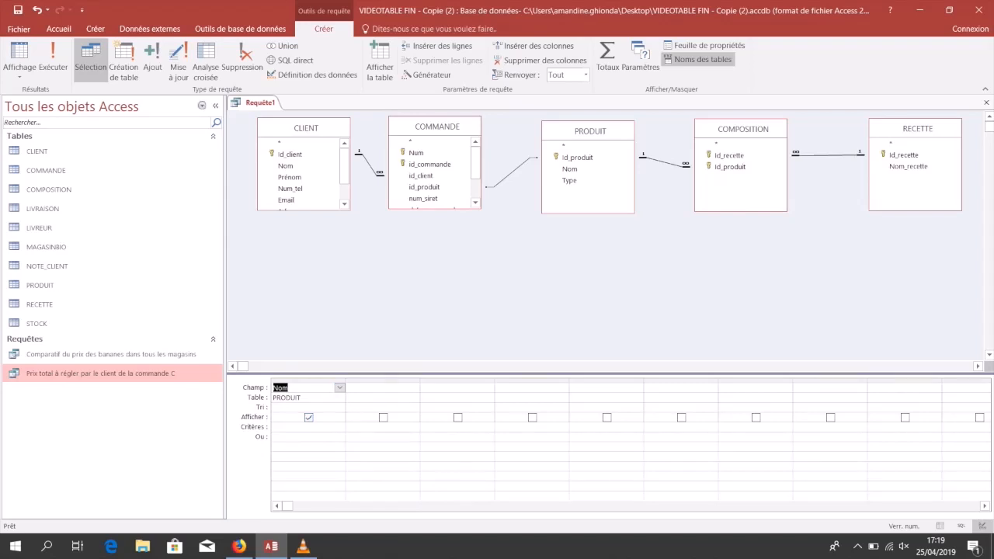
Add the Nom_recette field from RECETTE as the second column of the new query.
left_click(395, 397)
left_click(413, 397)
left_click(363, 426)
left_click(414, 387)
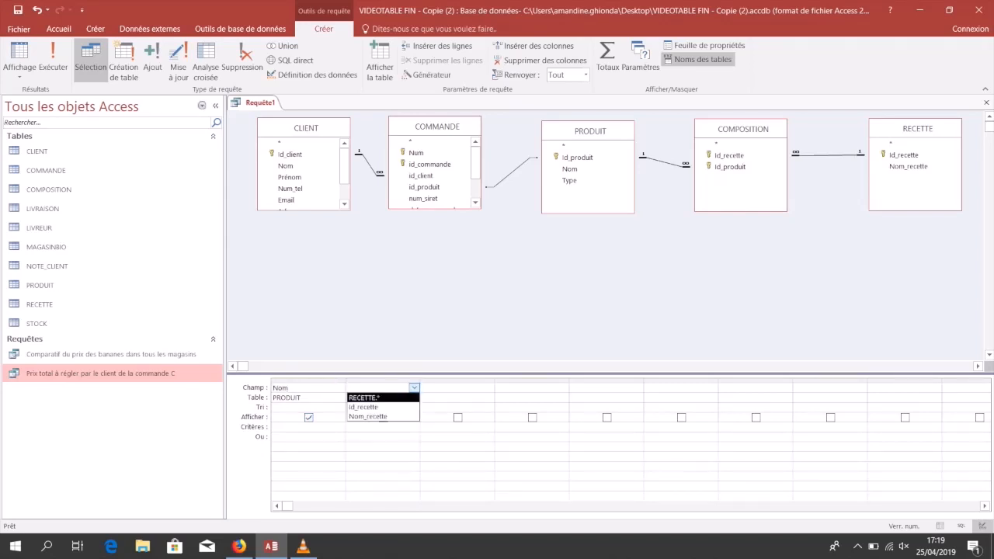
key("Return")
Add the Id_client field from CLIENT as the third column of the query.
left_click(487, 397)
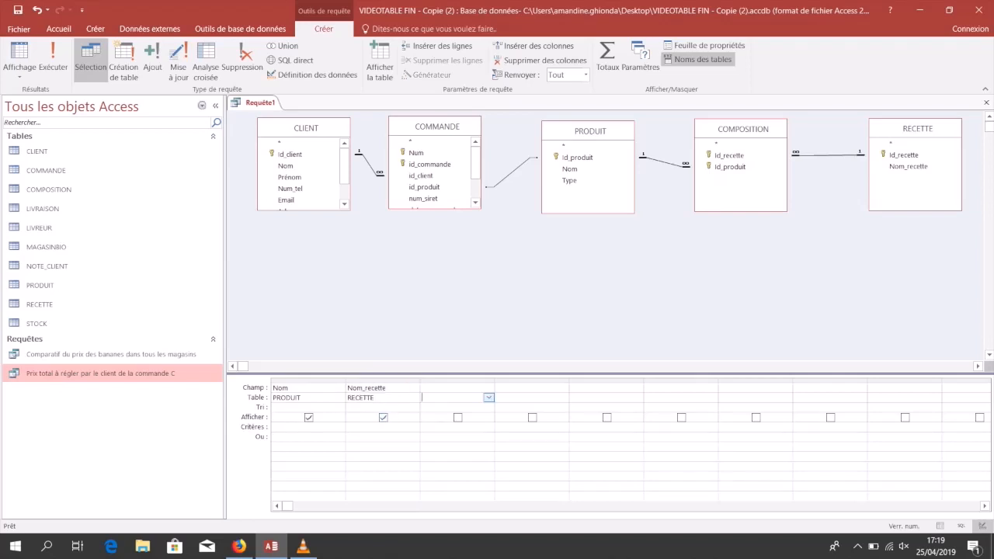
left_click(489, 398)
left_click(436, 406)
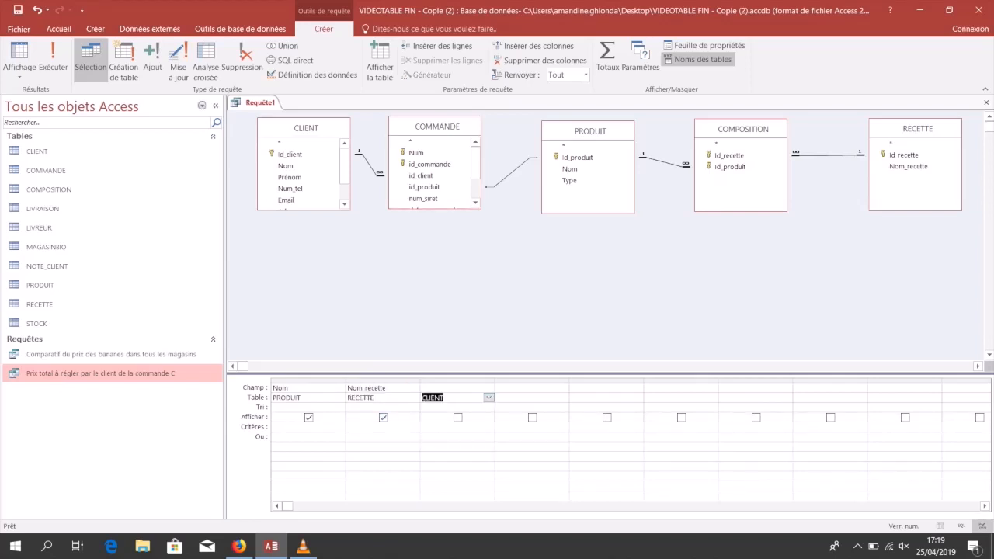
left_click(487, 387)
left_click(488, 388)
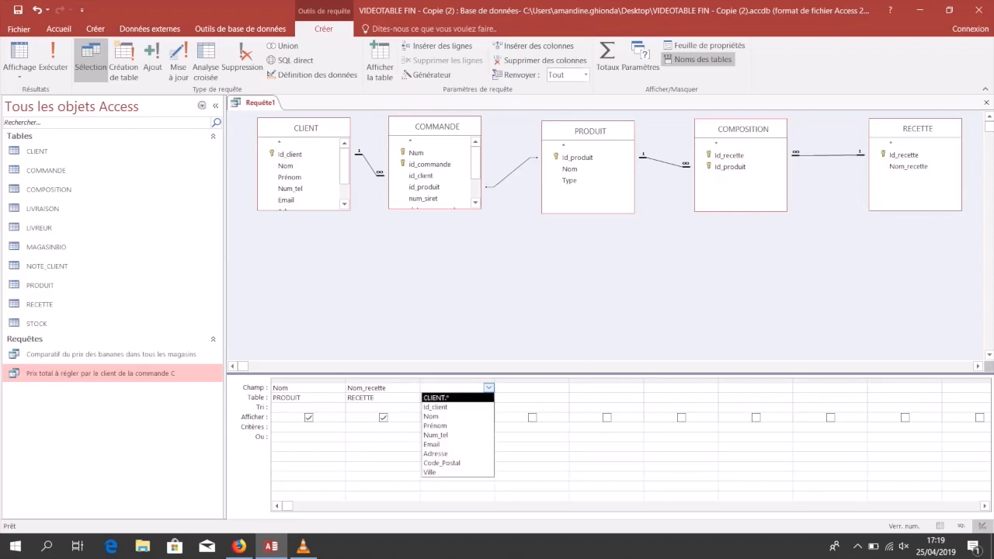
left_click(435, 406)
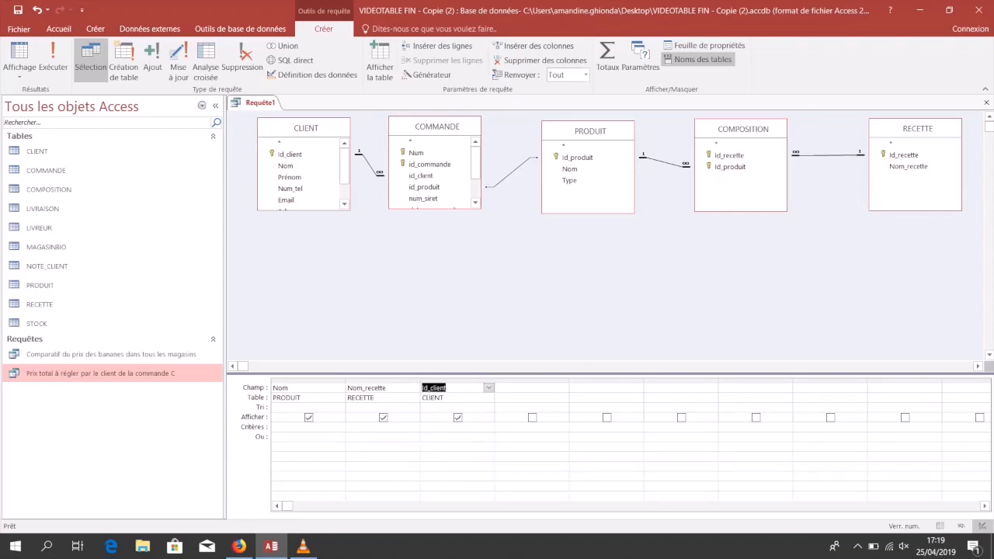
Set the Id_client criterion to the customer's ID number and run the query.
left_click(444, 436)
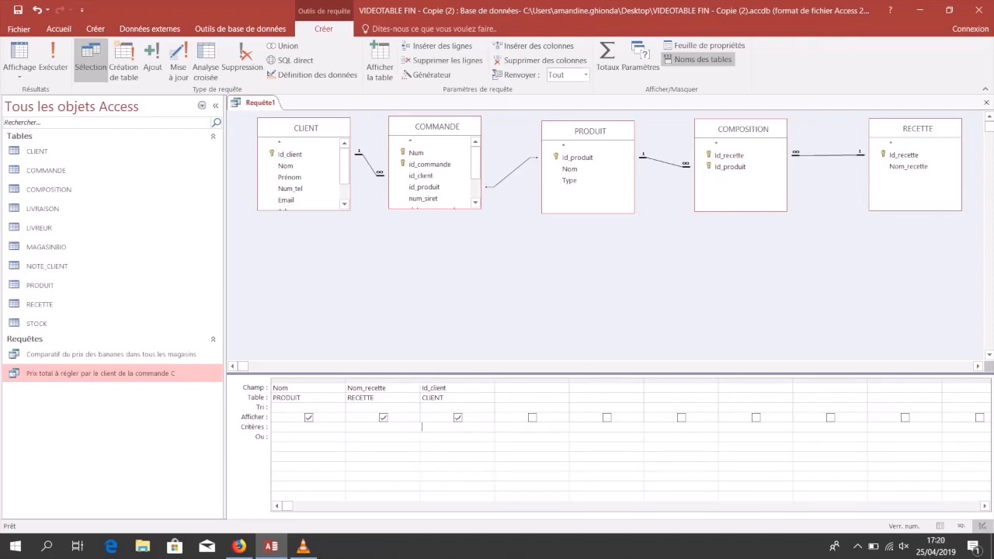
type("310")
left_click(53, 58)
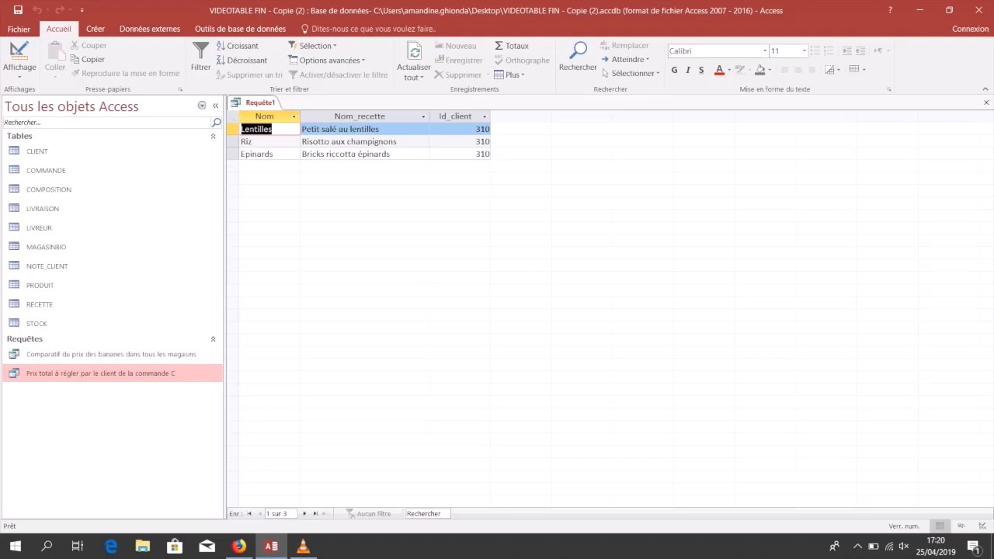
Save the query as "Recette proposée au client [customer number] en fonction de sa commande", with the customer's ID number in the name.
right_click(253, 104)
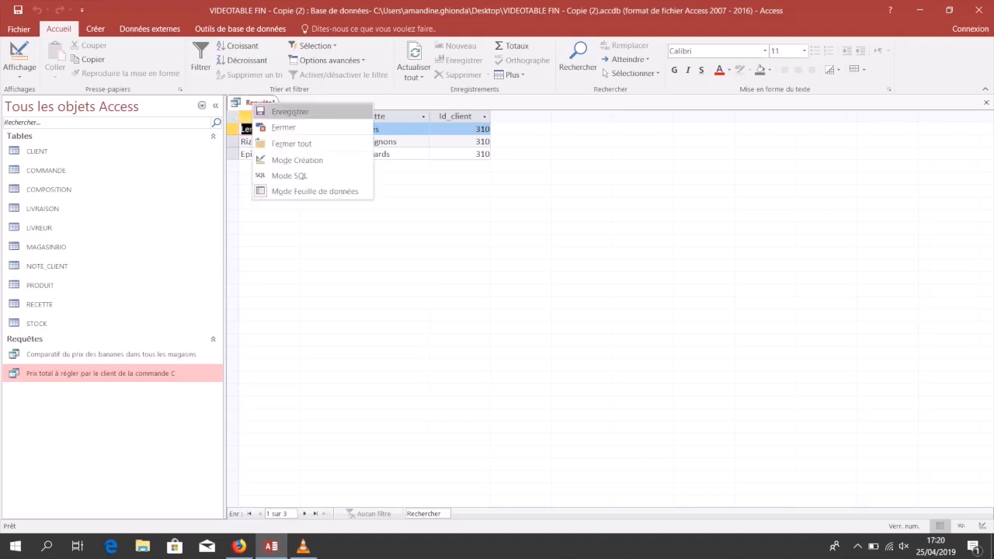
left_click(288, 112)
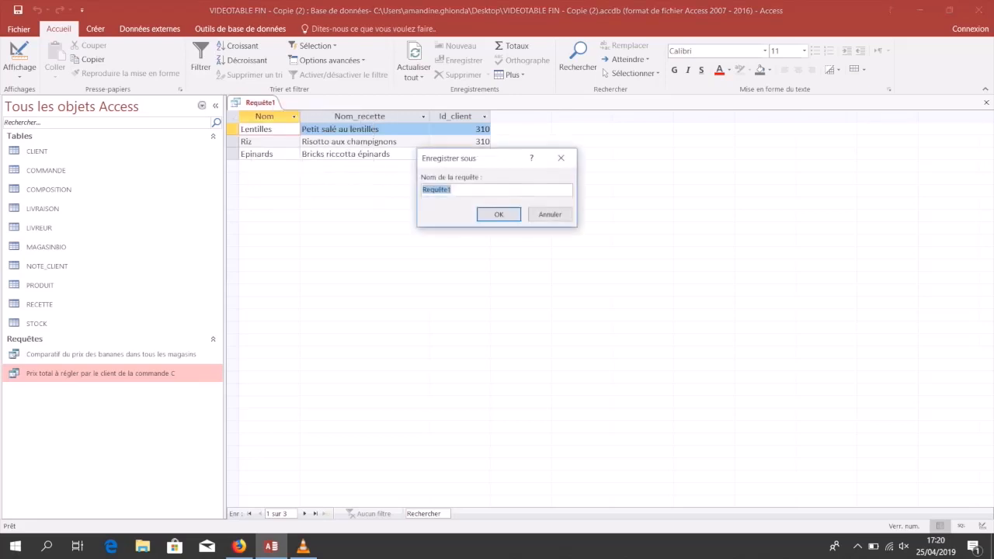
type("RECETTE")
key("BackSpace")
key("BackSpace")
key("BackSpace")
key("BackSpace")
key("BackSpace")
key("BackSpace")
type("ecette proposée au client 310 e")
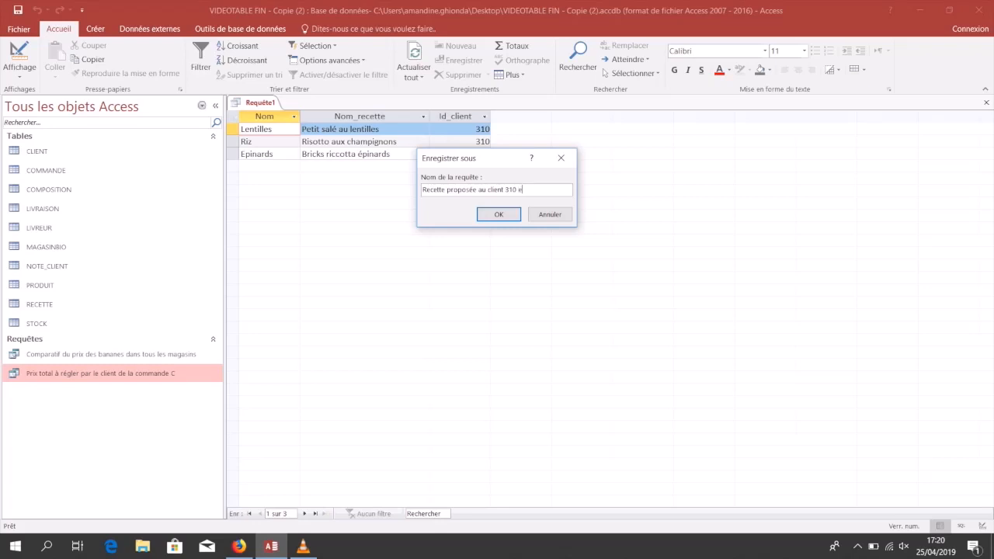
type("n fonction de sa commande")
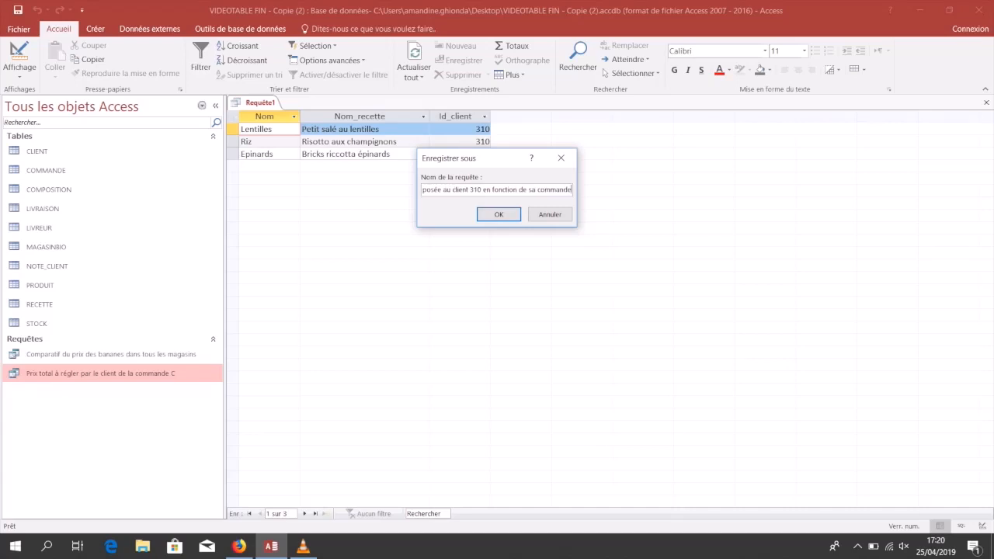
key("Return")
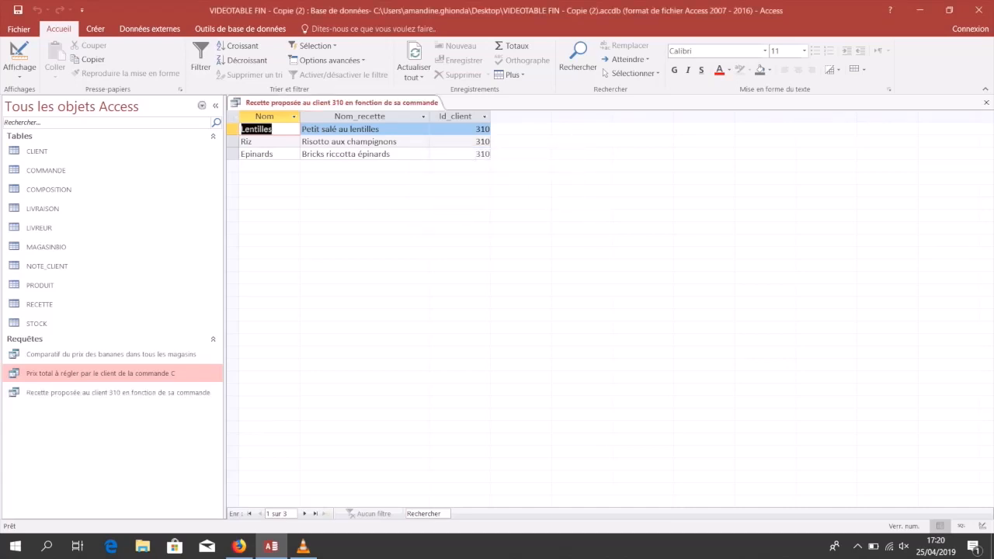